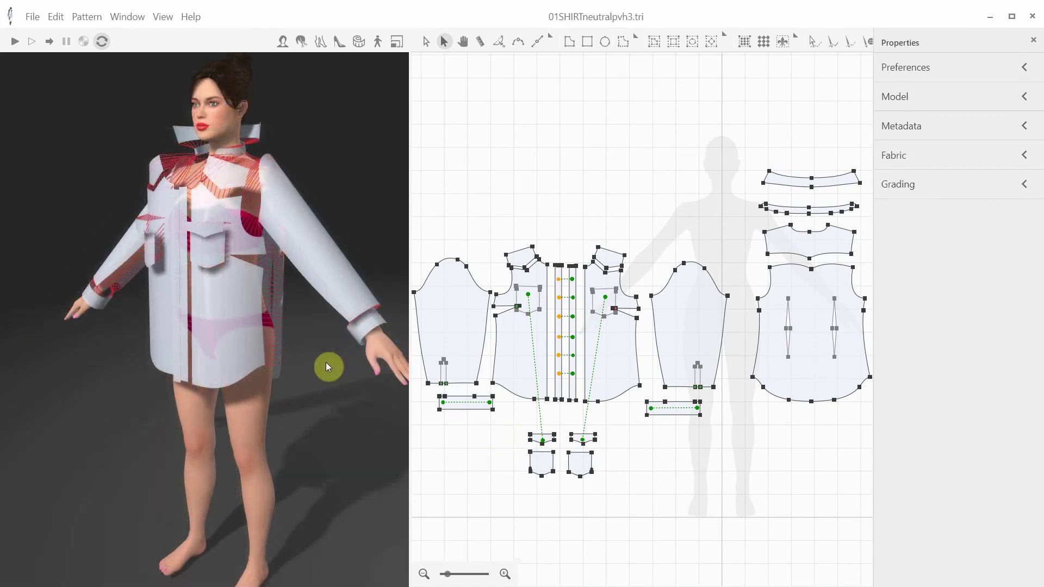
Set the color of both front body panels of the shirt to a semi-transparent greyish purple.
{"action": "scroll", "coordinate": [326, 364], "scroll_direction": "up", "scroll_amount": 2}
{"action": "left_click_drag", "start_coordinate": [322, 363], "coordinate": [341, 342]}
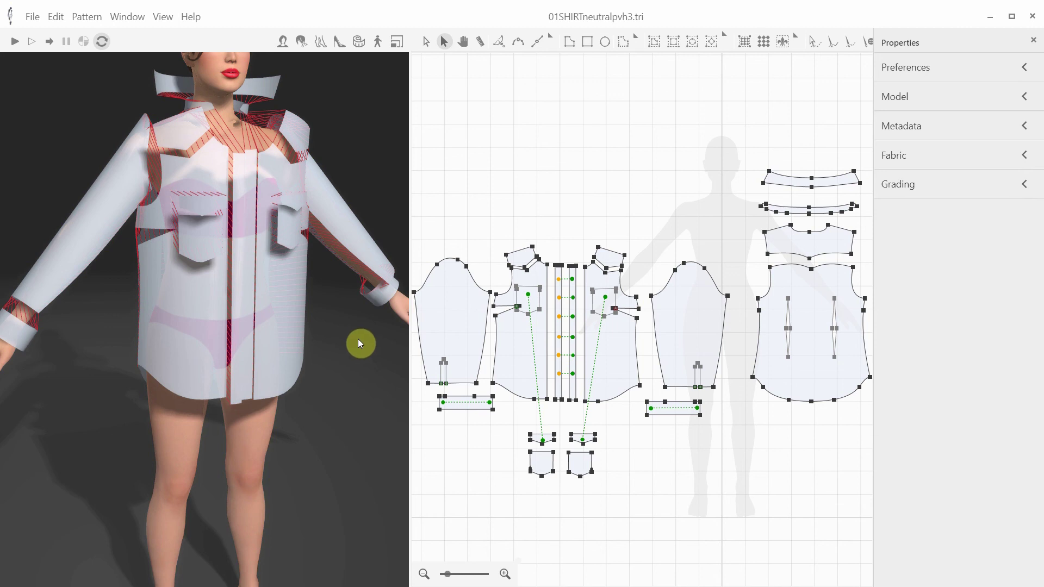
{"action": "left_click_drag", "start_coordinate": [358, 339], "coordinate": [344, 338]}
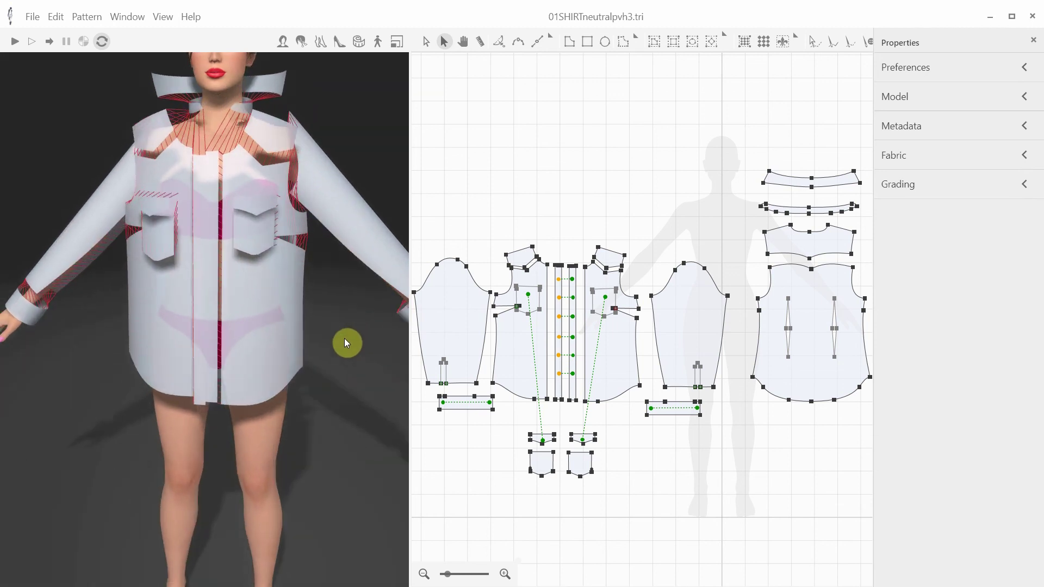
{"action": "left_click", "coordinate": [619, 339]}
{"action": "left_click", "coordinate": [619, 337]}
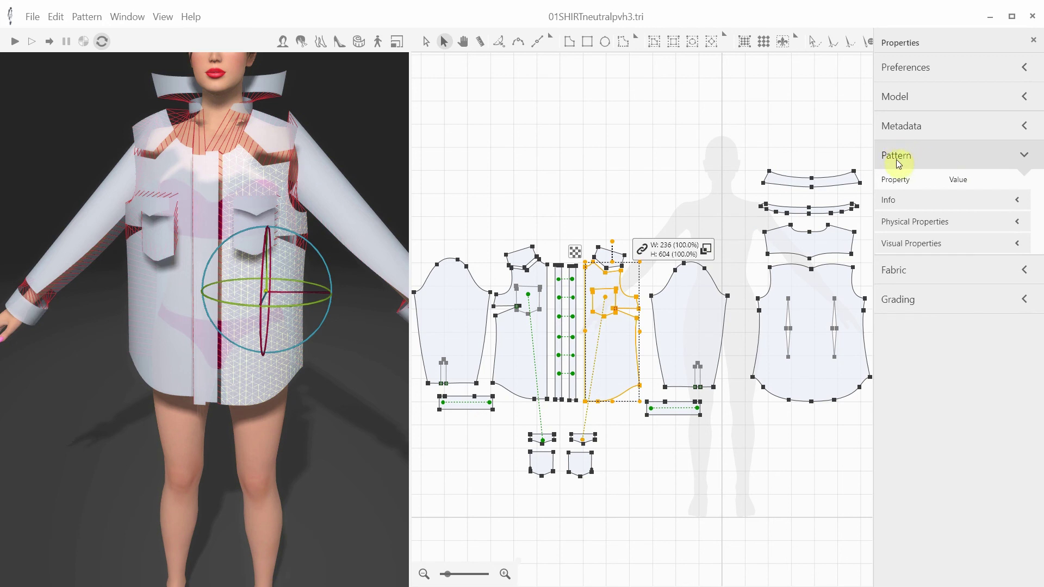
{"action": "left_click", "coordinate": [906, 245]}
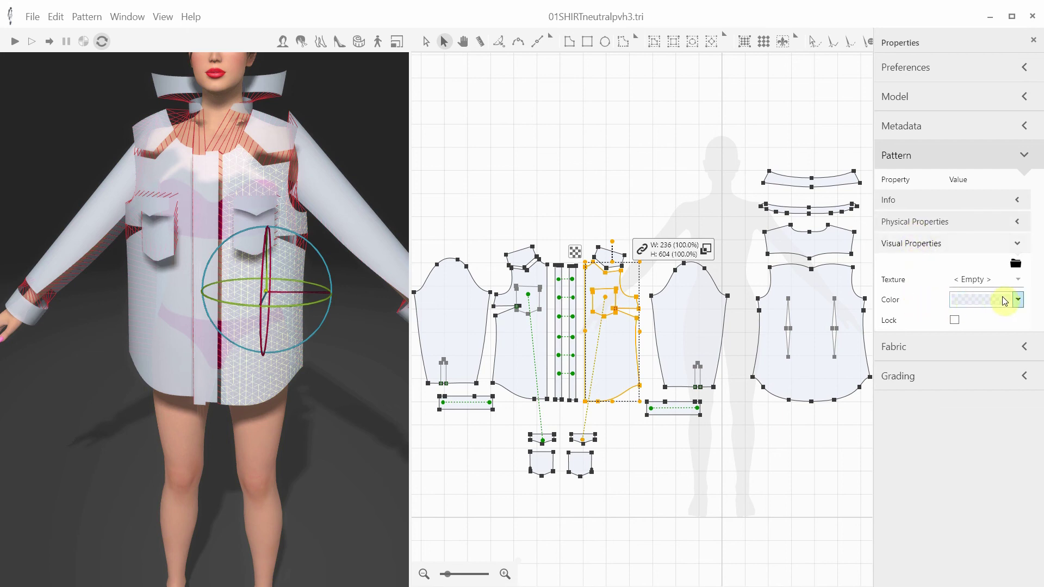
{"action": "left_click", "coordinate": [979, 298]}
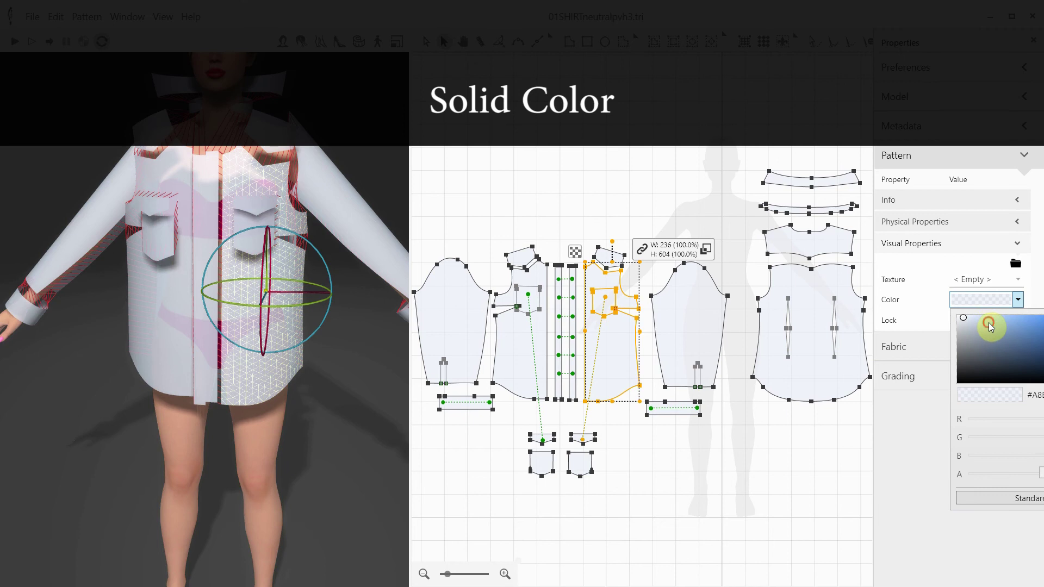
{"action": "left_click", "coordinate": [988, 323]}
{"action": "left_click", "coordinate": [1042, 331]}
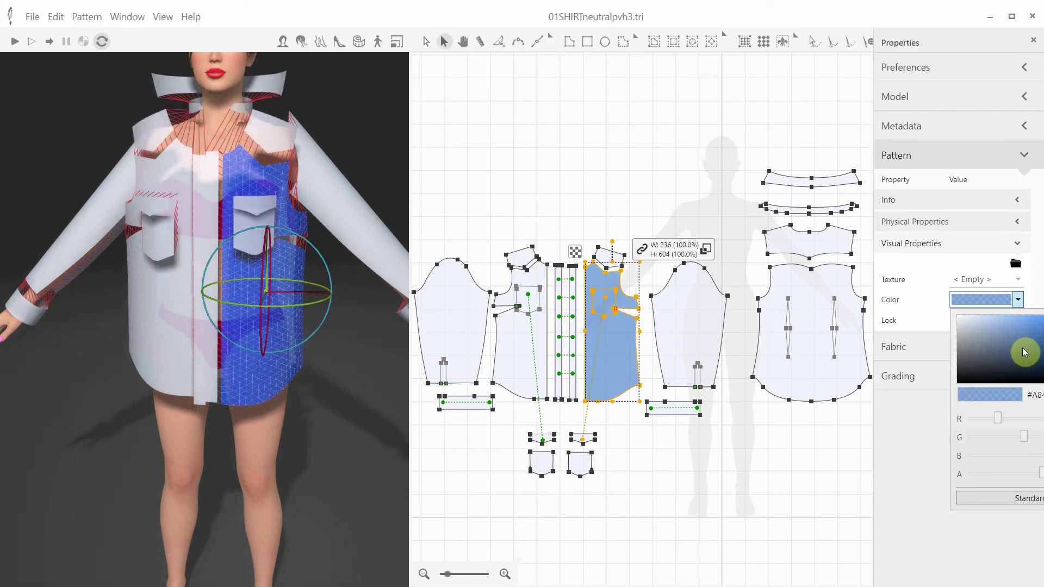
{"action": "left_click_drag", "start_coordinate": [1024, 352], "coordinate": [1041, 351]}
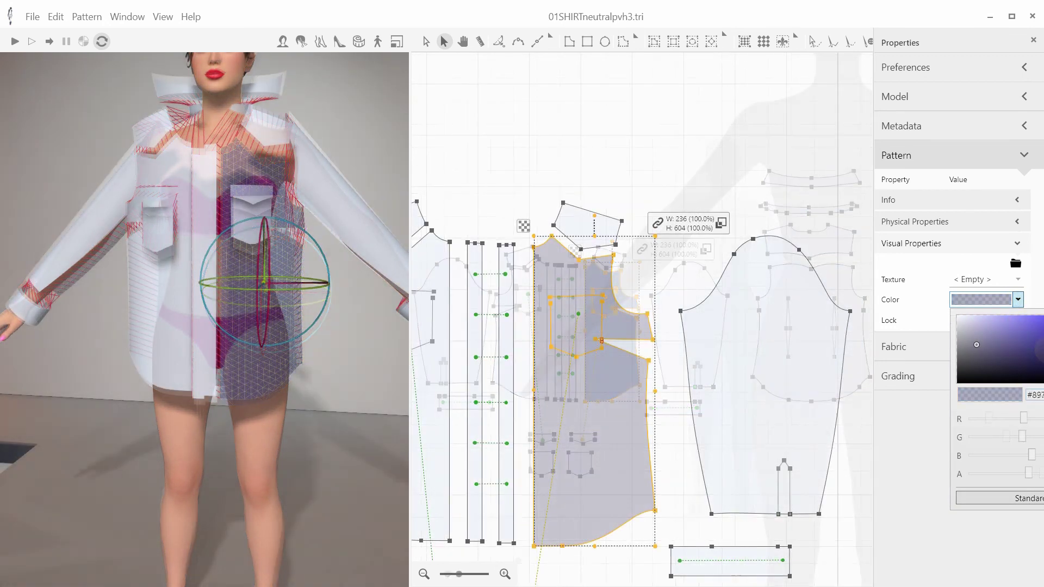
{"action": "left_click", "coordinate": [1029, 397]}
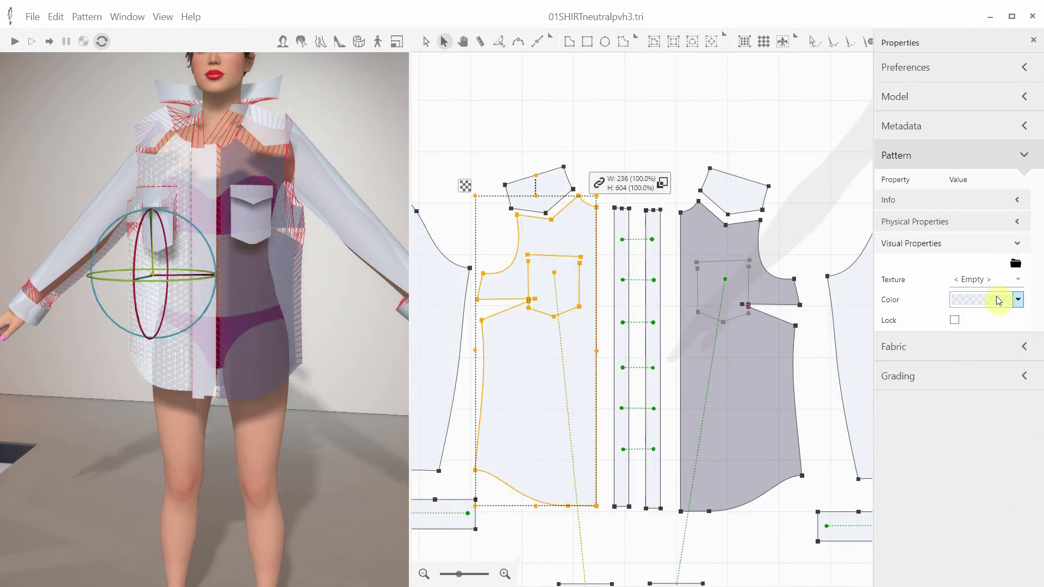
{"action": "left_click", "coordinate": [997, 300]}
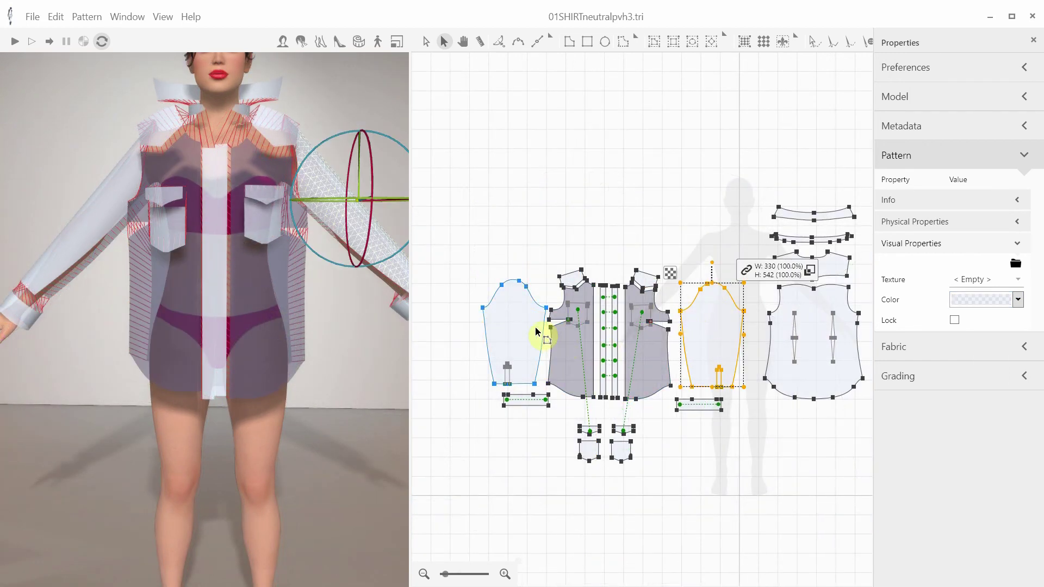
Give both sleeve panels a semi-transparent slate-blue solid color through Set Texture.
{"action": "left_click", "coordinate": [521, 316], "text": "shift"}
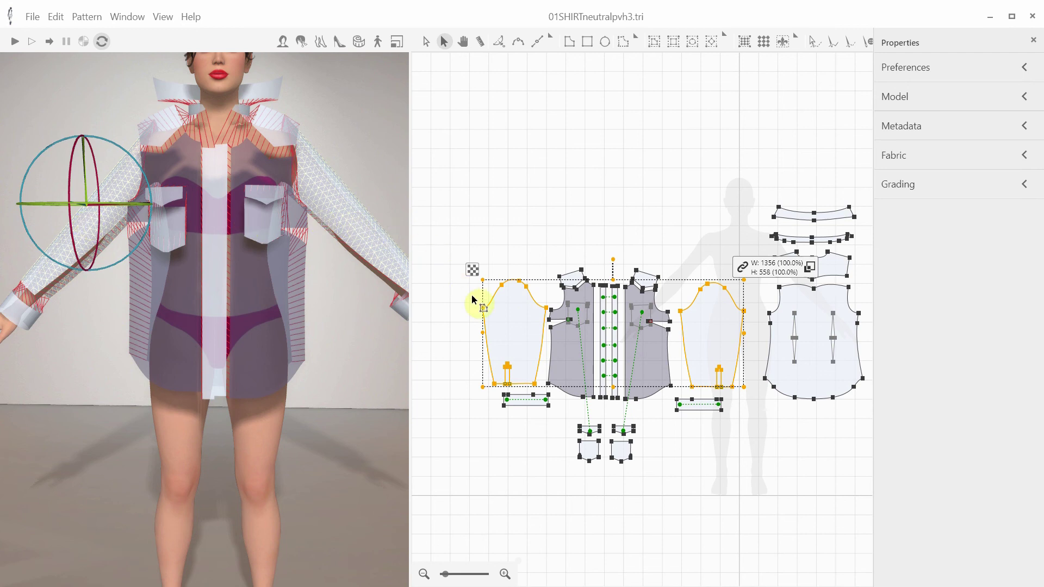
{"action": "right_click", "coordinate": [515, 336]}
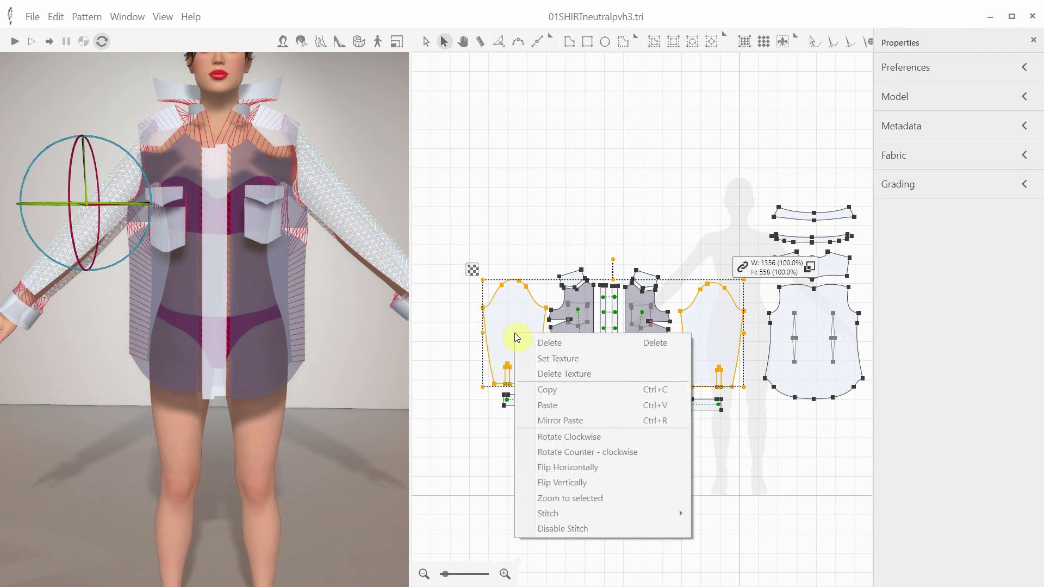
{"action": "left_click", "coordinate": [545, 359]}
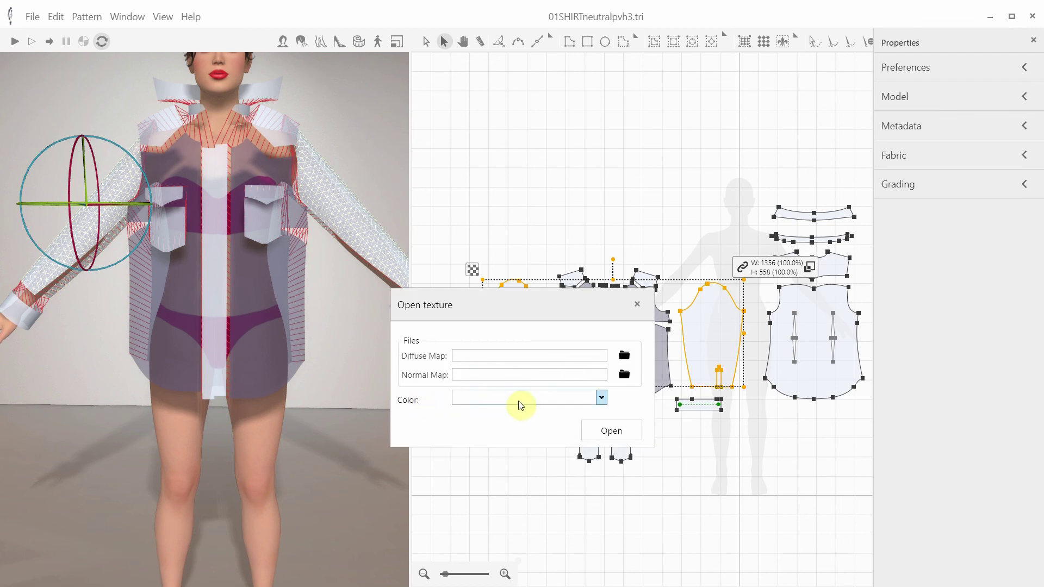
{"action": "left_click", "coordinate": [603, 398]}
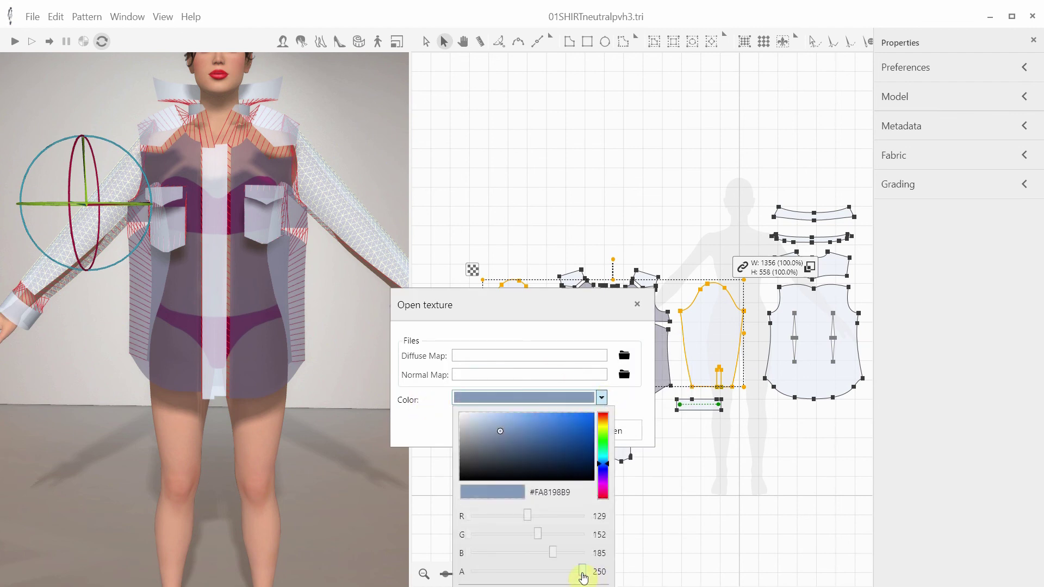
{"action": "left_click_drag", "start_coordinate": [583, 577], "coordinate": [563, 572]}
{"action": "left_click", "coordinate": [602, 398]}
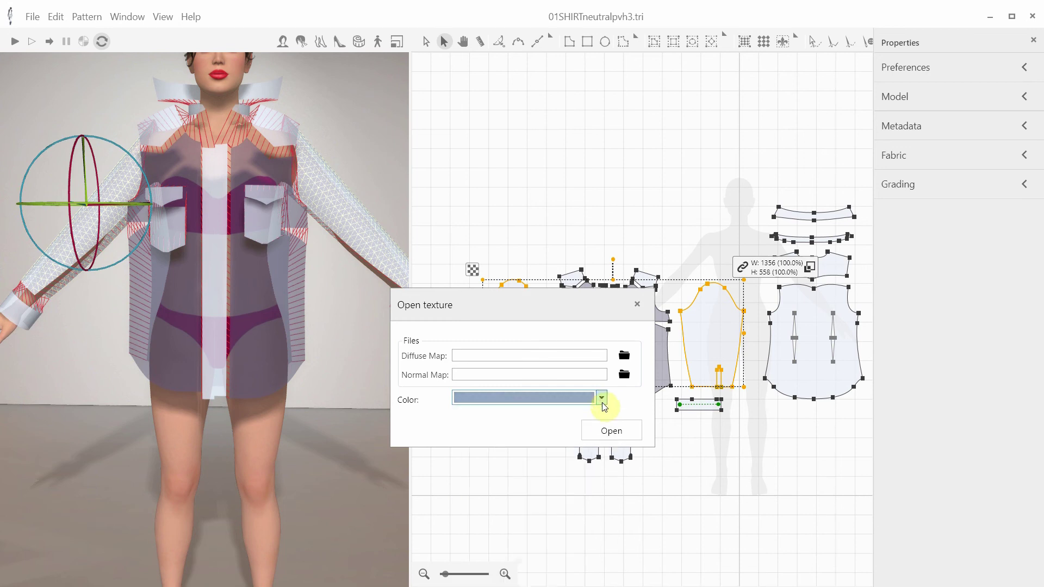
{"action": "left_click", "coordinate": [612, 429]}
Color the two front yokes, the collar and the two pocket panels purple together through Set Texture.
{"action": "left_click", "coordinate": [646, 276], "text": "shift"}
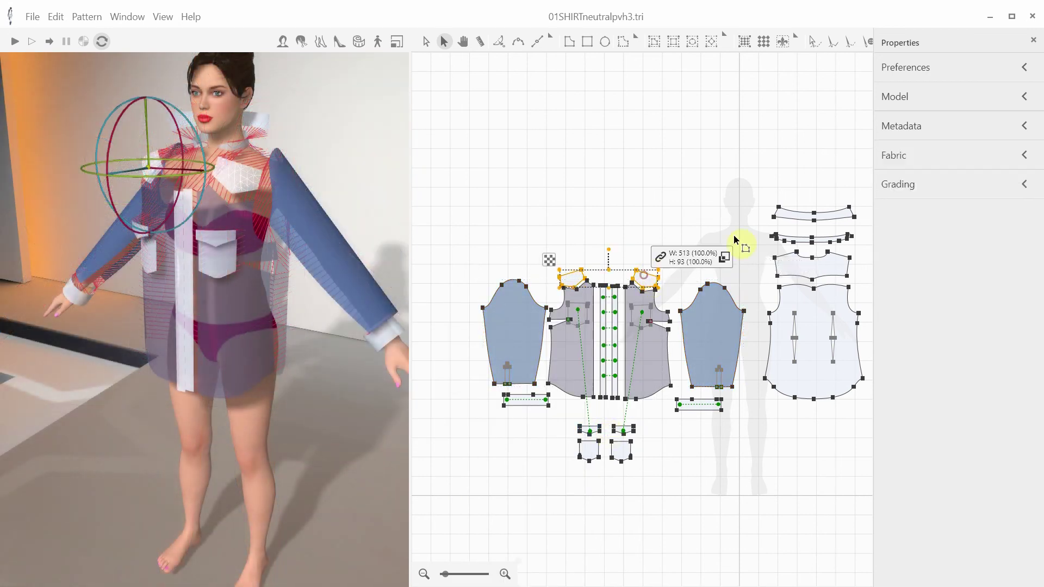
{"action": "left_click", "coordinate": [785, 216], "text": "shift"}
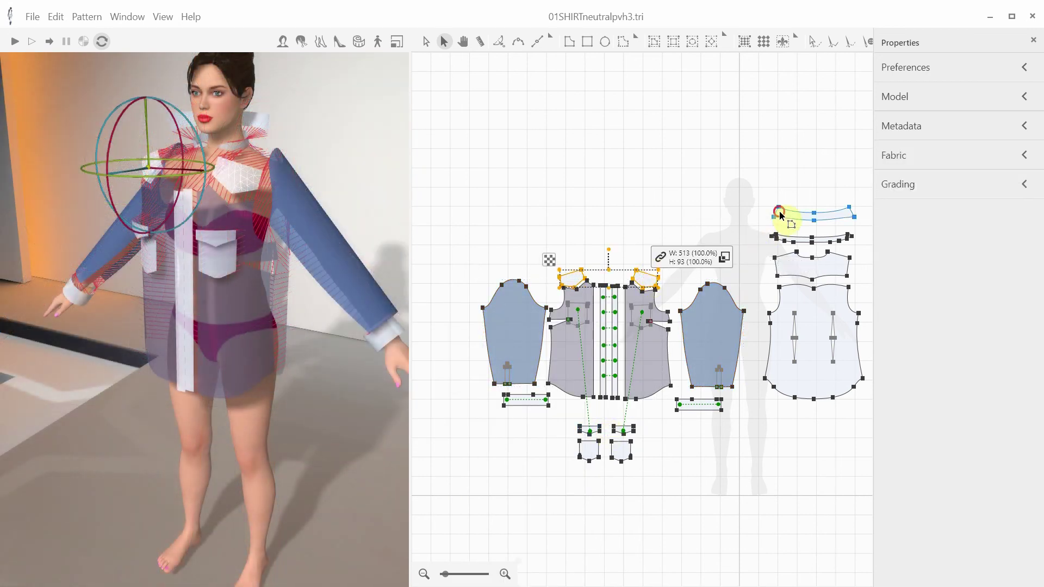
{"action": "left_click", "coordinate": [593, 454], "text": "shift"}
{"action": "left_click", "coordinate": [623, 455], "text": "shift"}
{"action": "right_click", "coordinate": [623, 460]}
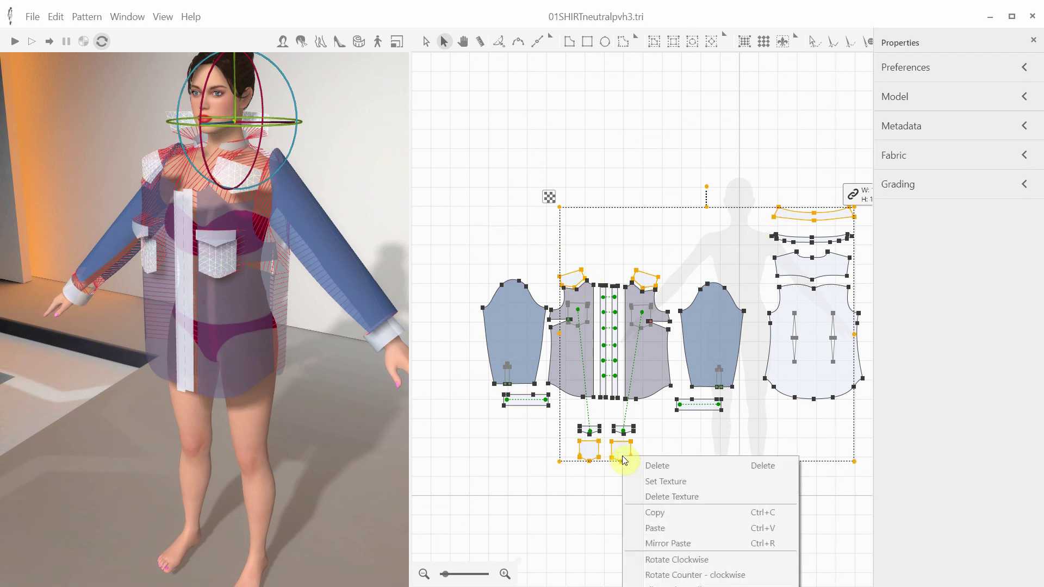
{"action": "left_click", "coordinate": [667, 483]}
{"action": "left_click", "coordinate": [601, 399]}
{"action": "left_click", "coordinate": [602, 479]}
{"action": "left_click", "coordinate": [556, 437]}
{"action": "left_click", "coordinate": [514, 422]}
{"action": "left_click", "coordinate": [600, 399]}
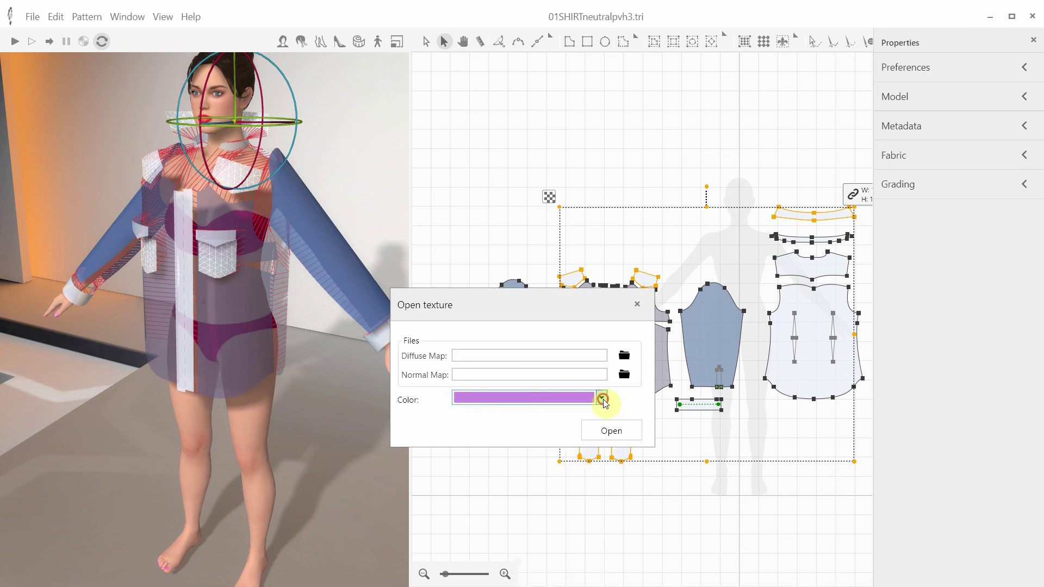
{"action": "left_click", "coordinate": [613, 428]}
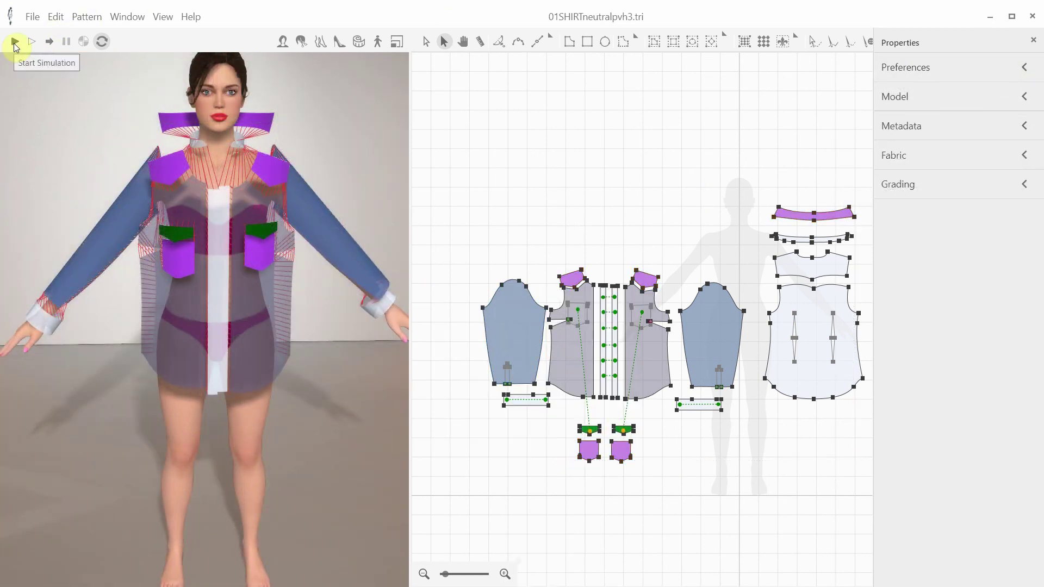
Start the cloth simulation and recolor the two front body panels and the back panel dark red (#FF860303) through Set Texture.
{"action": "left_click", "coordinate": [15, 43]}
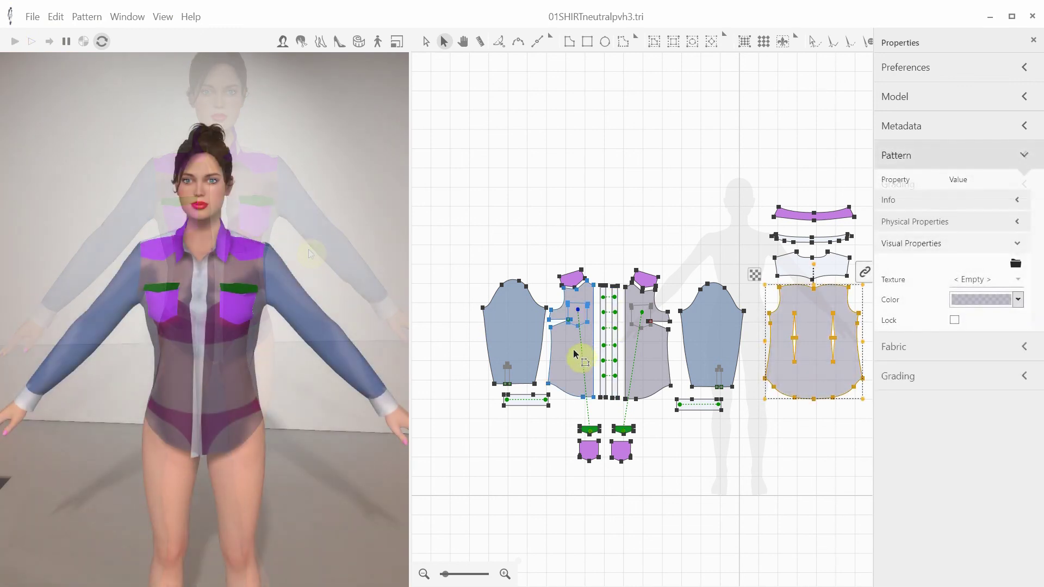
{"action": "left_click", "coordinate": [569, 356]}
{"action": "left_click", "coordinate": [647, 354], "text": "shift"}
{"action": "left_click", "coordinate": [783, 338], "text": "shift"}
{"action": "right_click", "coordinate": [782, 338]}
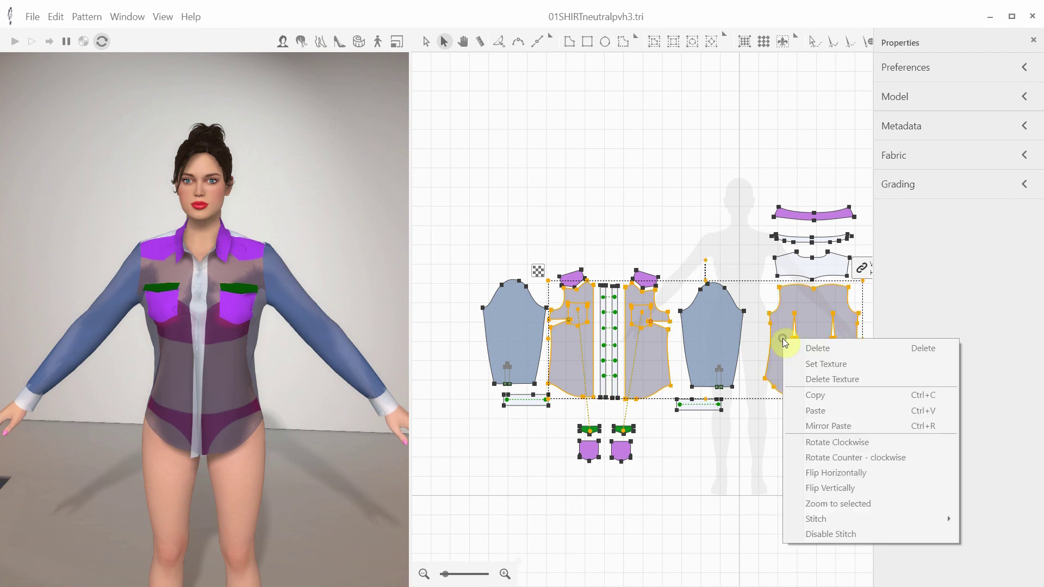
{"action": "left_click", "coordinate": [831, 364]}
{"action": "left_click", "coordinate": [602, 400]}
{"action": "left_click", "coordinate": [590, 444]}
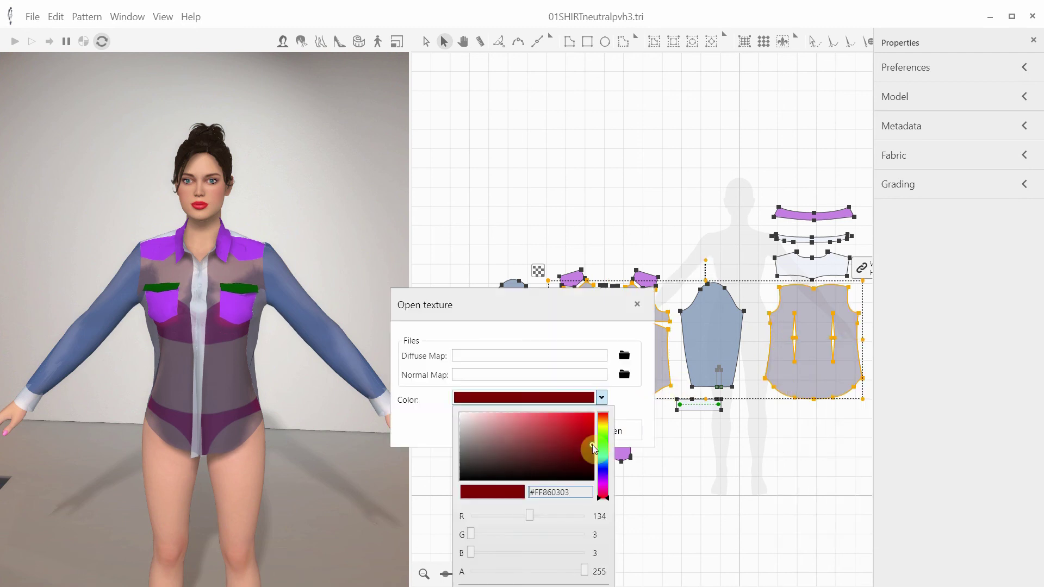
{"action": "left_click", "coordinate": [601, 397]}
{"action": "left_click", "coordinate": [611, 431]}
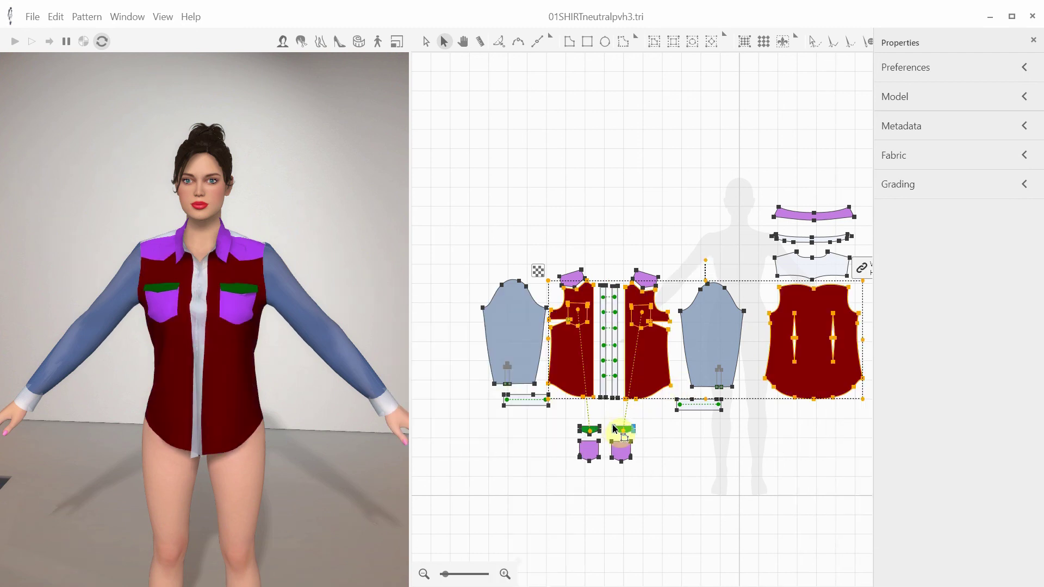
{"action": "left_click_drag", "start_coordinate": [247, 372], "coordinate": [158, 371]}
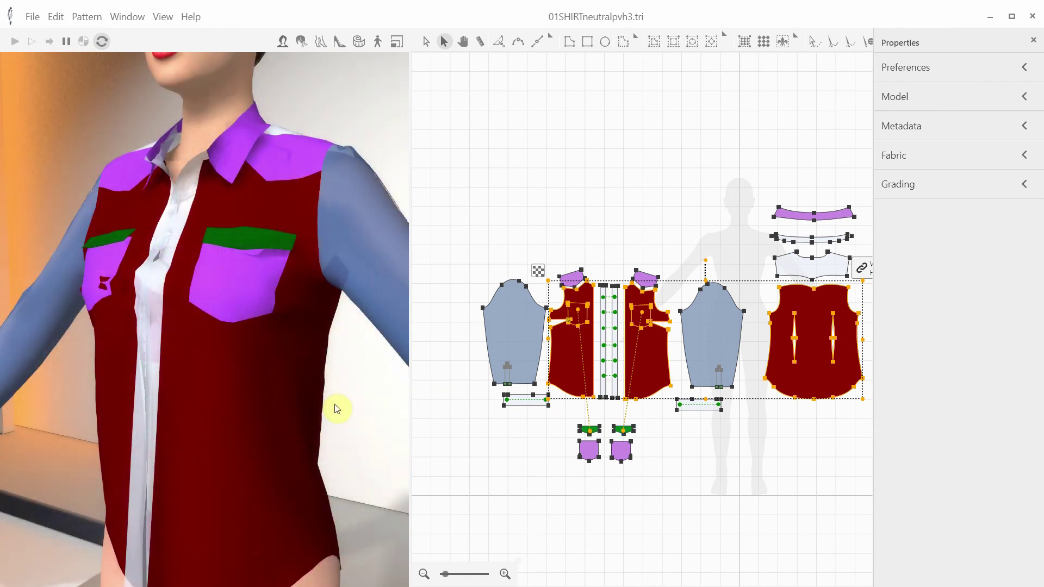
{"action": "left_click_drag", "start_coordinate": [334, 404], "coordinate": [341, 406]}
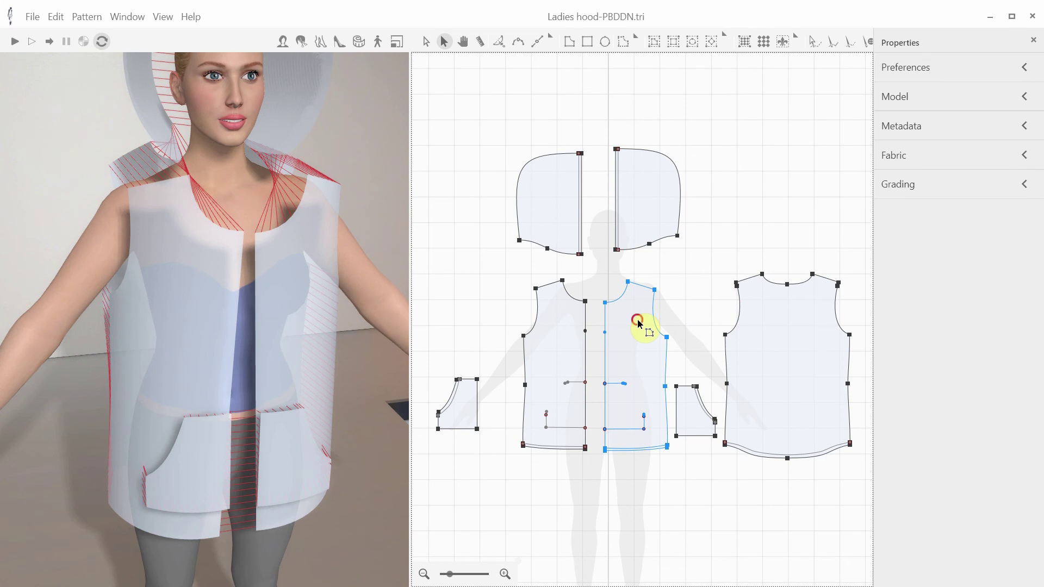
Apply 0034-canvas-fabric-texture-seamless.png from the Sport folder as the diffuse map of the hooded vest's wearer's-left front panel.
{"action": "left_click", "coordinate": [638, 324]}
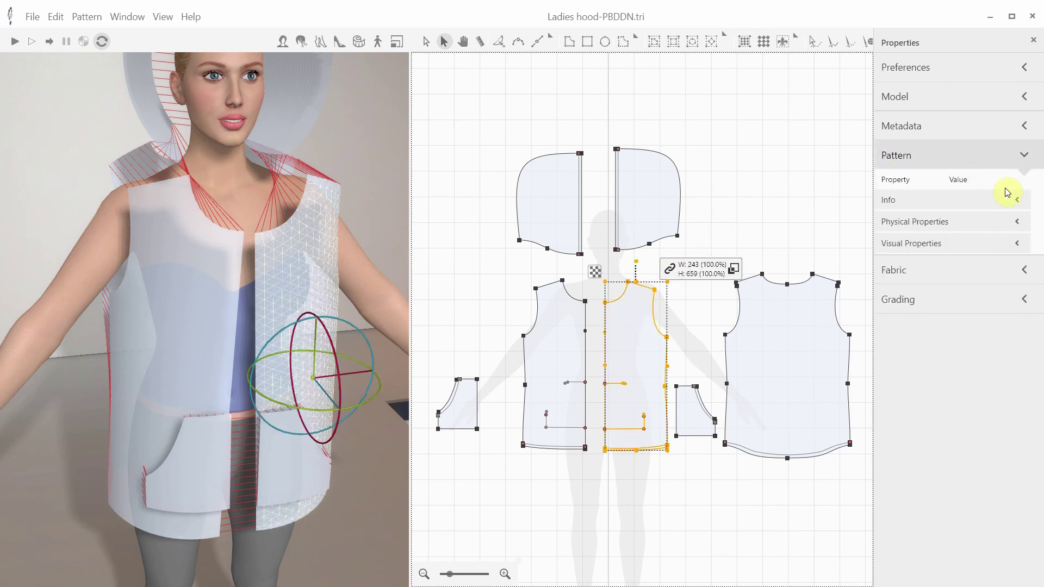
{"action": "left_click", "coordinate": [1017, 243]}
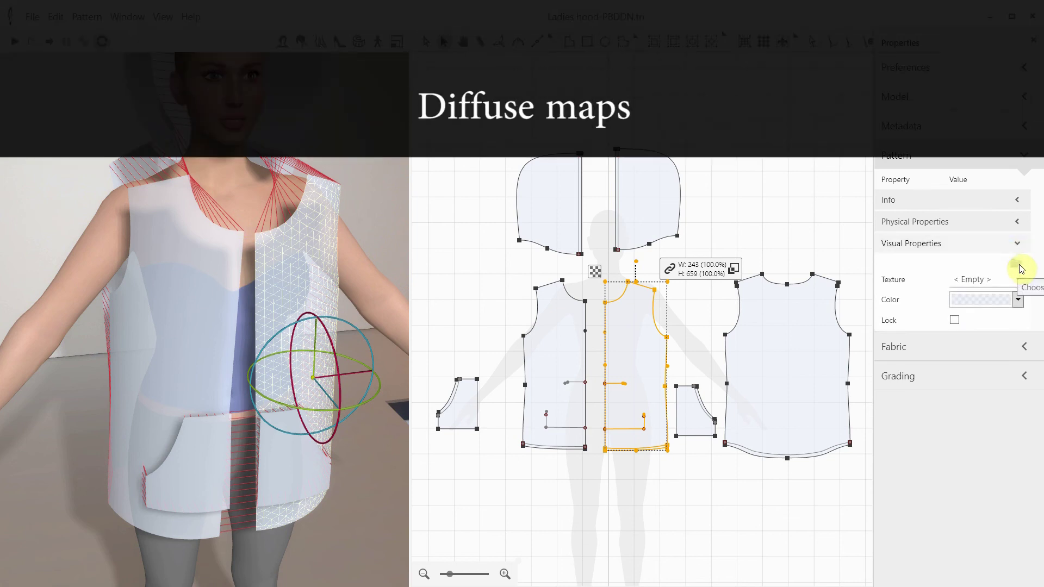
{"action": "left_click", "coordinate": [1016, 265]}
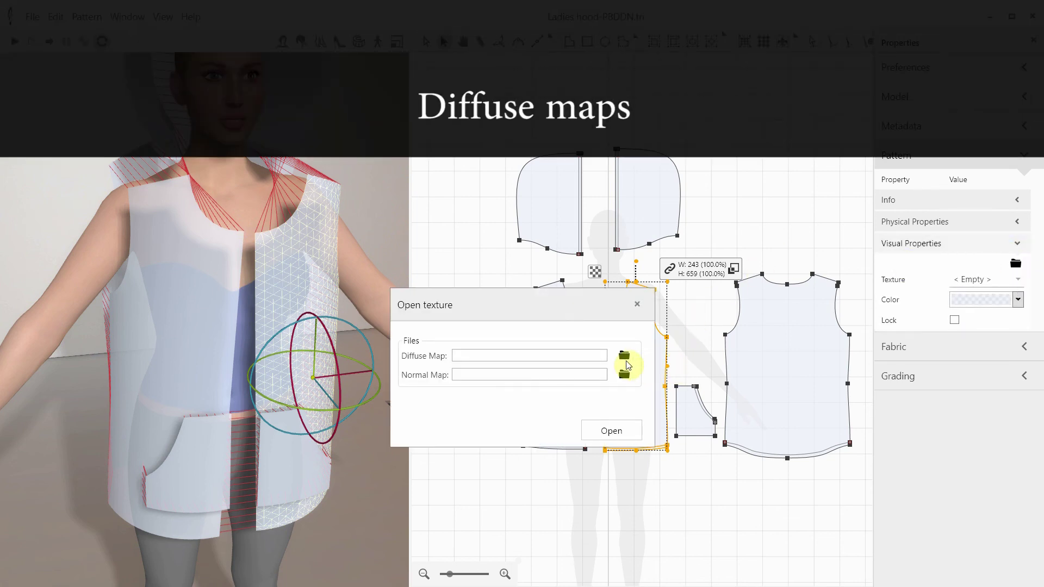
{"action": "left_click", "coordinate": [624, 359]}
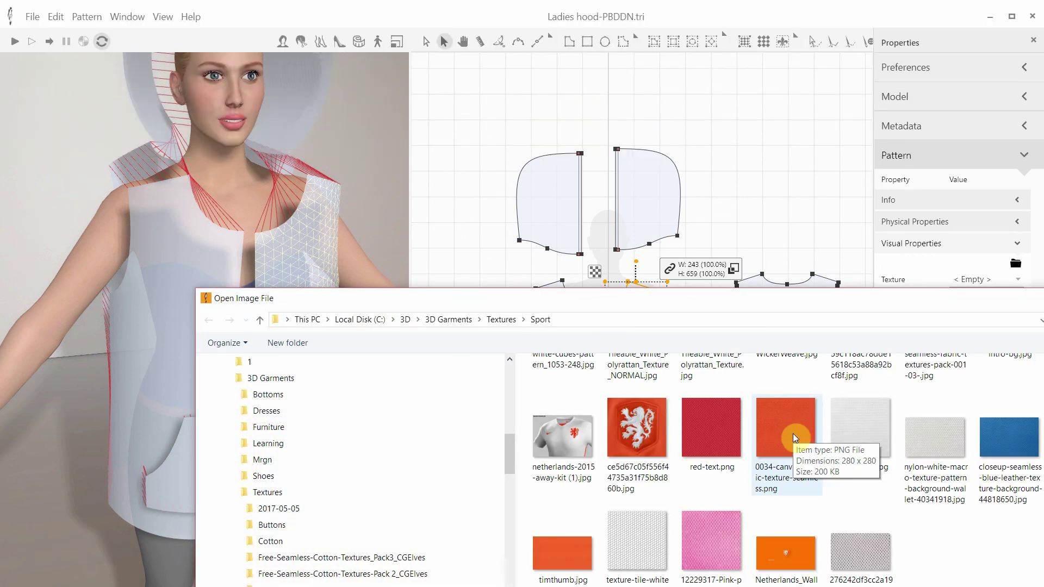
{"action": "double_click", "coordinate": [792, 432]}
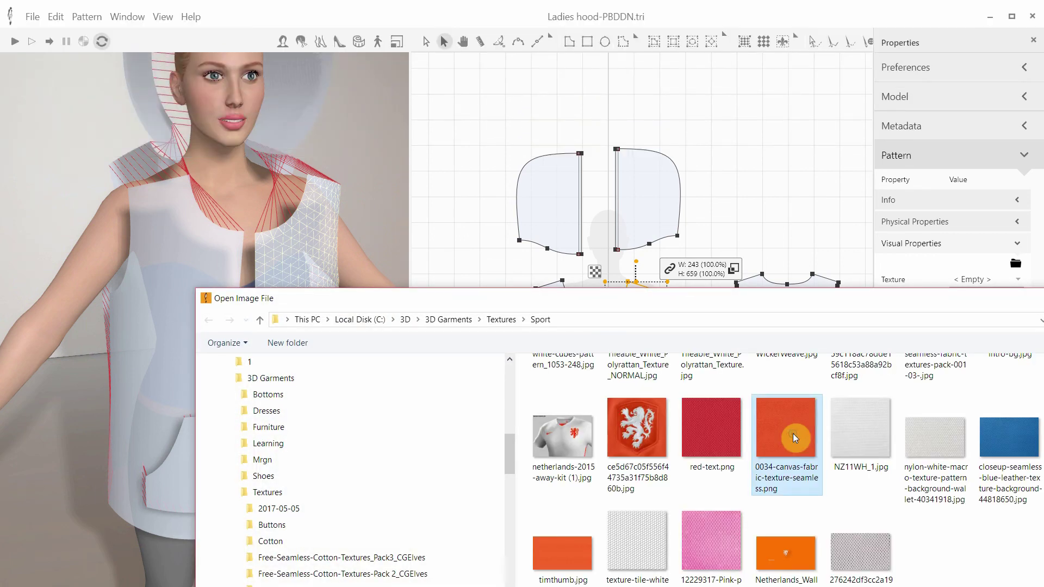
{"action": "left_click", "coordinate": [625, 427]}
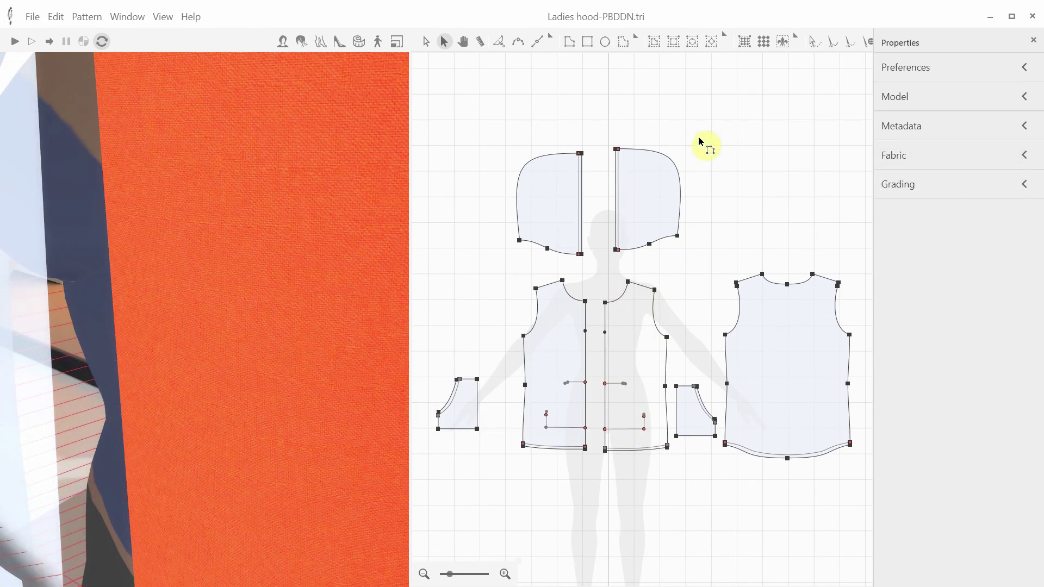
Show textures on the 2D patterns and open the texture transformation settings of the orange front panel.
{"action": "left_click", "coordinate": [764, 43]}
{"action": "left_click", "coordinate": [635, 370]}
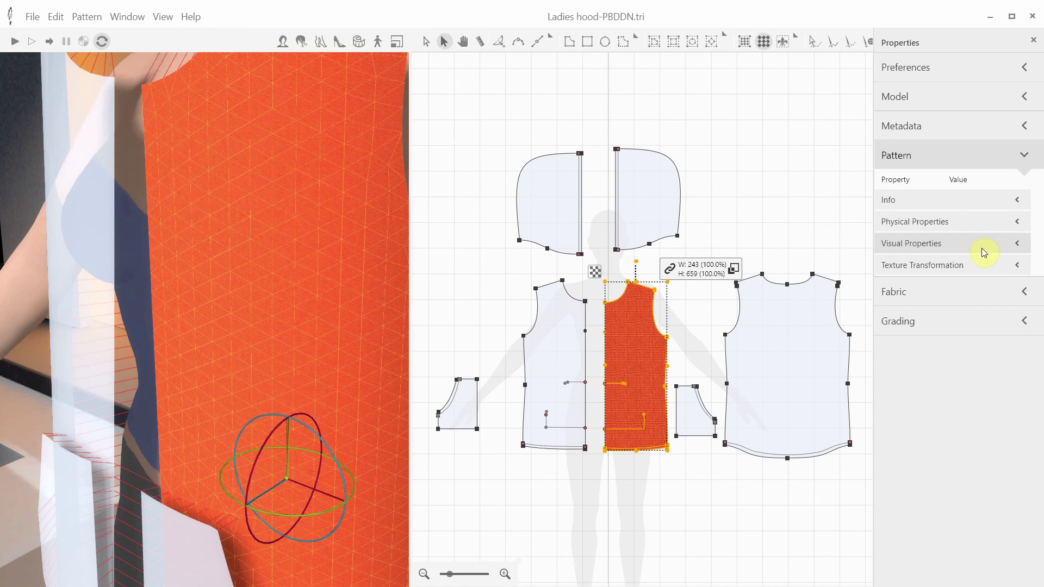
{"action": "left_click", "coordinate": [980, 258]}
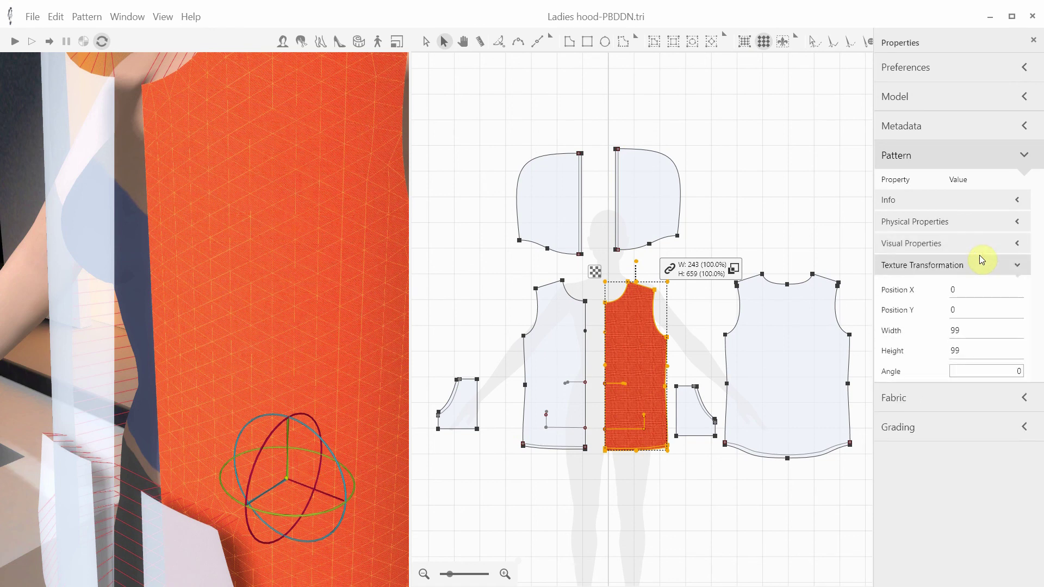
{"action": "scroll", "coordinate": [629, 363], "scroll_direction": "up", "scroll_amount": 2}
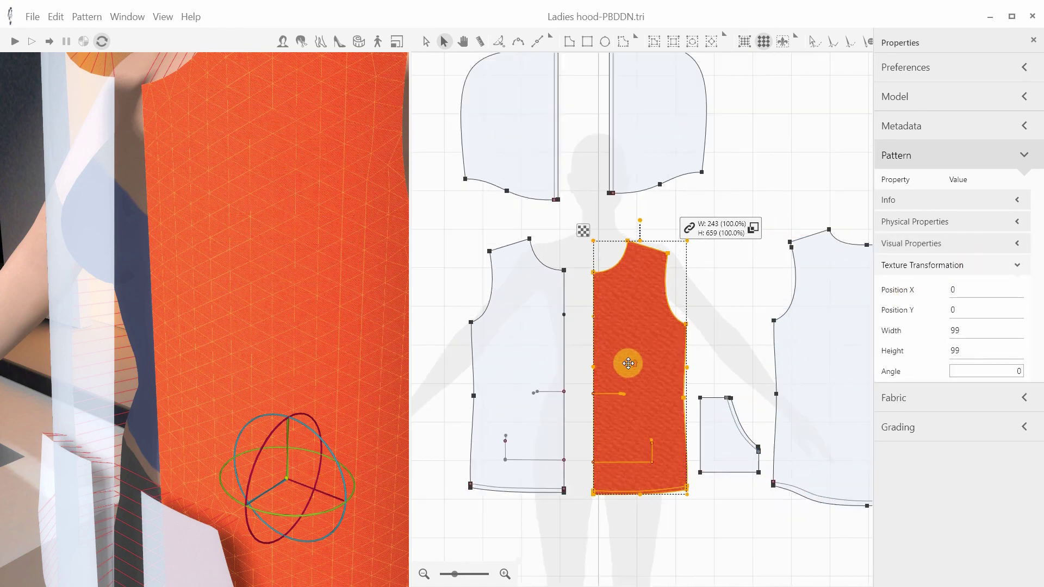
{"action": "scroll", "coordinate": [628, 363], "scroll_direction": "up", "scroll_amount": 3}
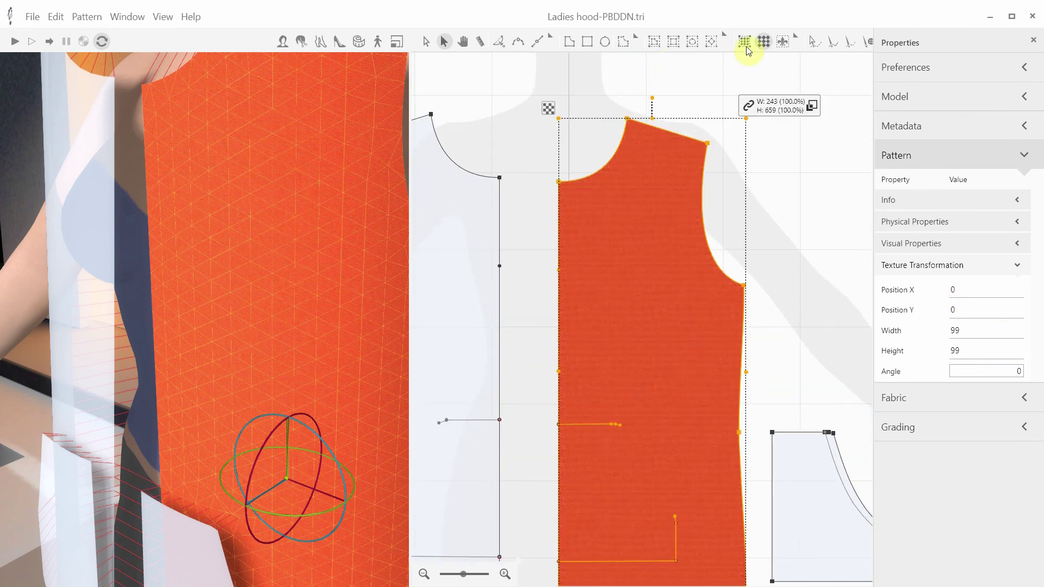
Move, scale and rotate the canvas texture on the orange front panel with the texture editing tool.
{"action": "left_click", "coordinate": [745, 43]}
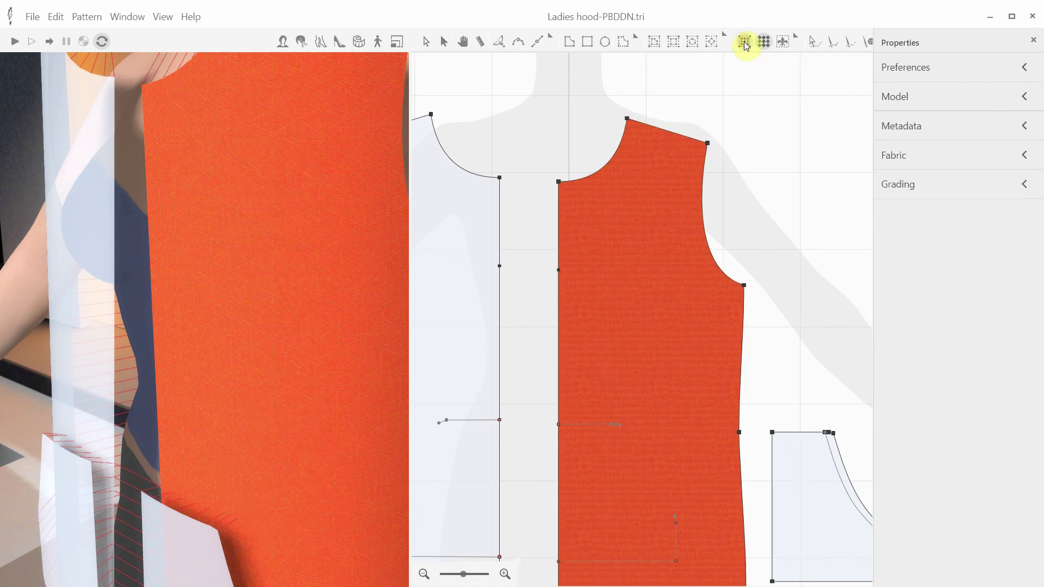
{"action": "left_click", "coordinate": [648, 333]}
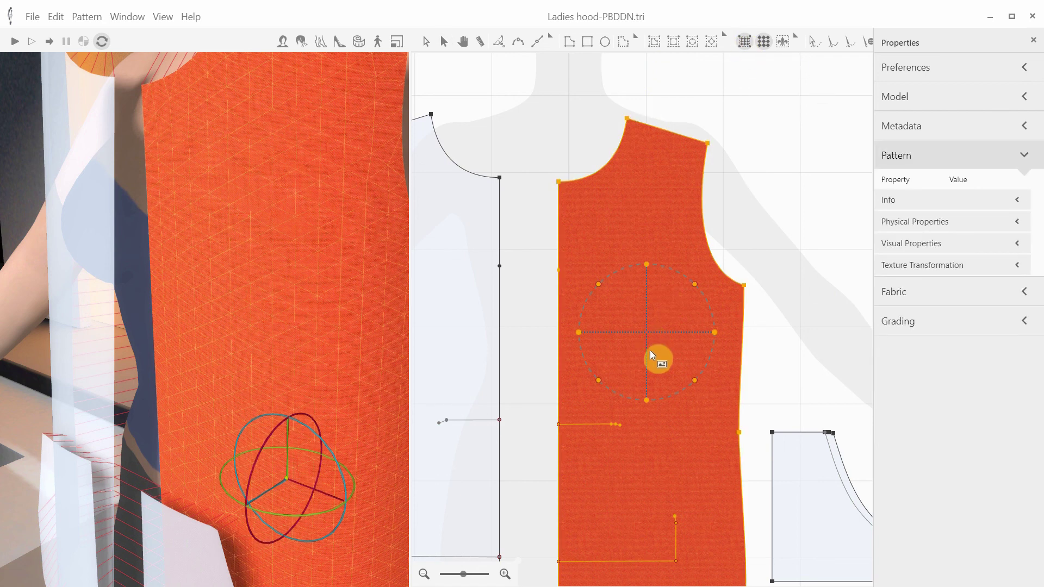
{"action": "left_click_drag", "start_coordinate": [652, 350], "coordinate": [670, 363]}
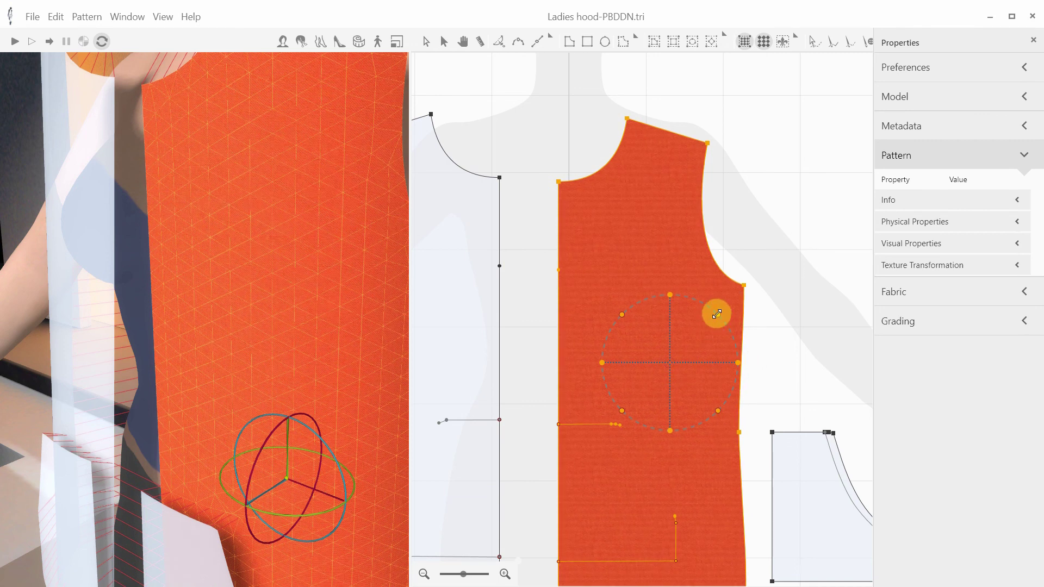
{"action": "left_click_drag", "start_coordinate": [716, 313], "coordinate": [723, 308]}
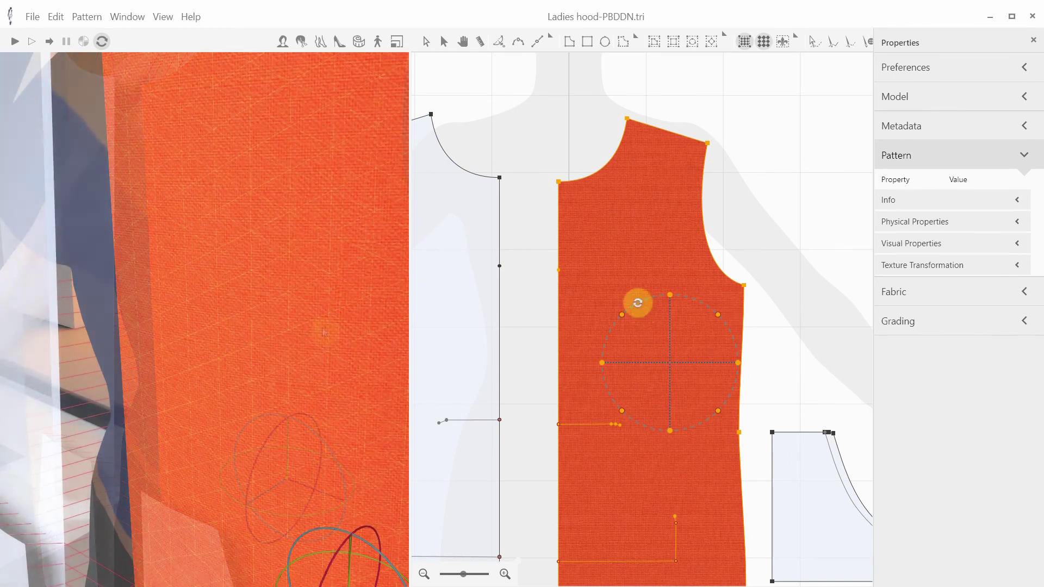
{"action": "left_click_drag", "start_coordinate": [637, 303], "coordinate": [604, 332]}
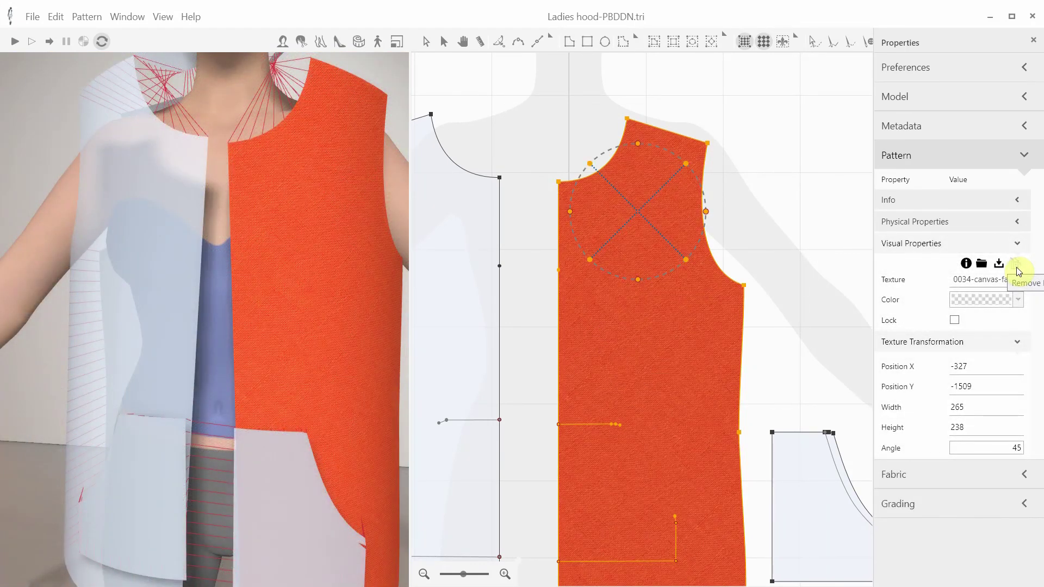
Remove the canvas texture from the wearer's-left front panel and open its list of available textures.
{"action": "left_click", "coordinate": [1016, 266]}
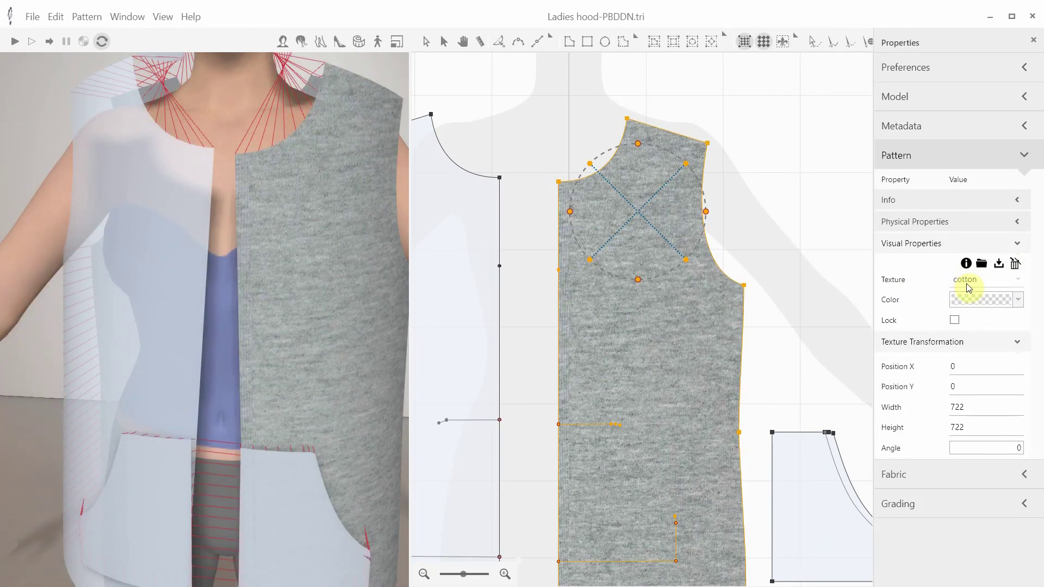
{"action": "left_click", "coordinate": [1018, 279]}
{"action": "left_click", "coordinate": [1017, 278]}
Apply the existing cotton texture to the wearer's-right front panel through its visual properties.
{"action": "left_click_drag", "start_coordinate": [842, 269], "coordinate": [683, 336]}
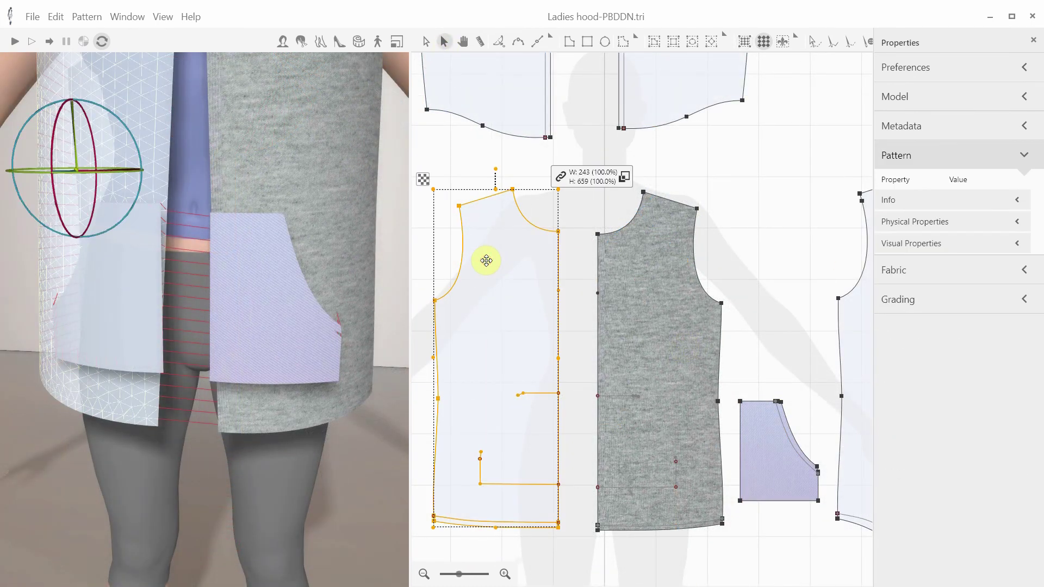
{"action": "left_click", "coordinate": [936, 245]}
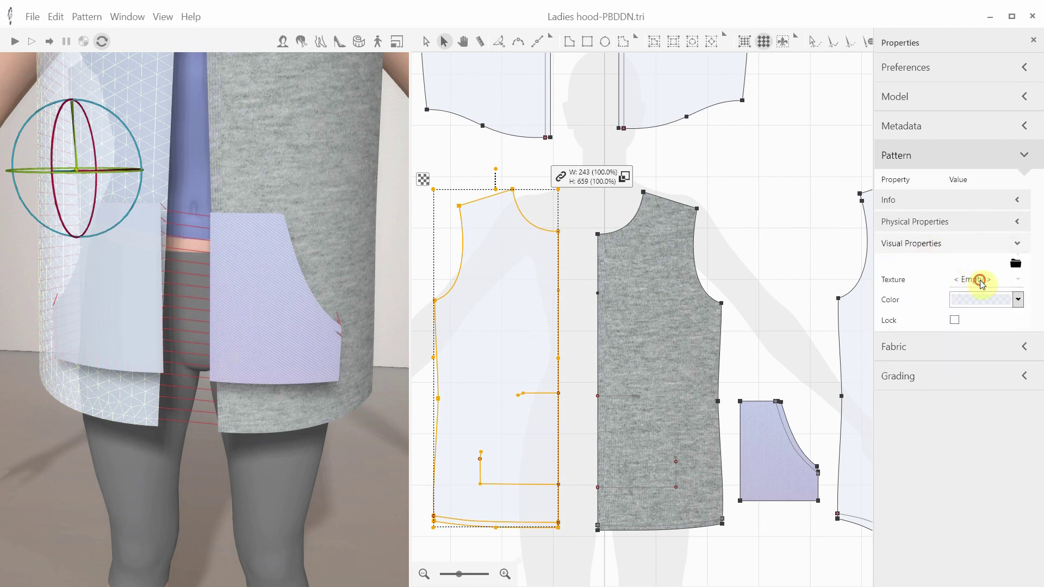
{"action": "left_click", "coordinate": [981, 283]}
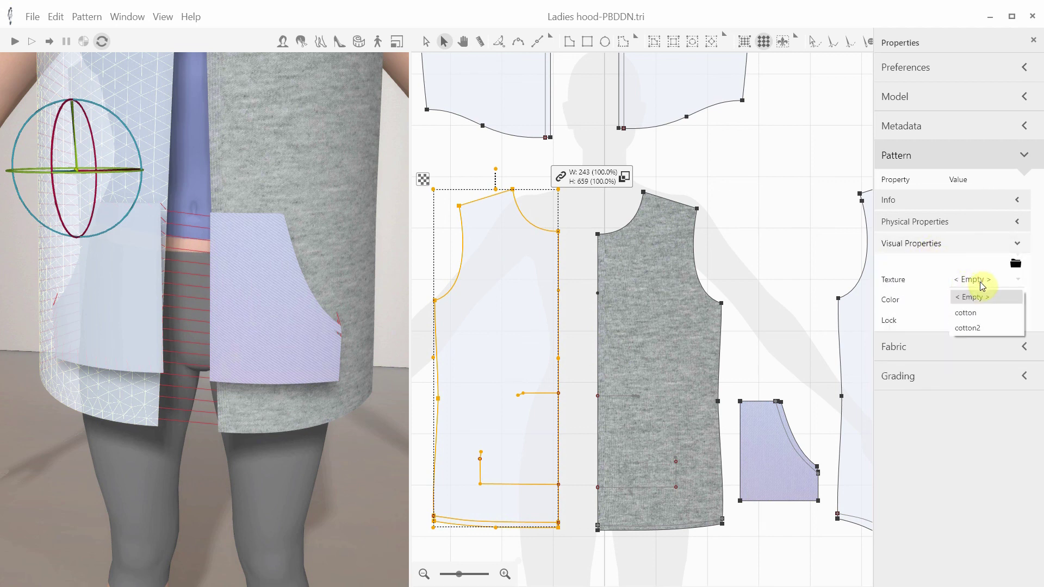
{"action": "left_click", "coordinate": [972, 314]}
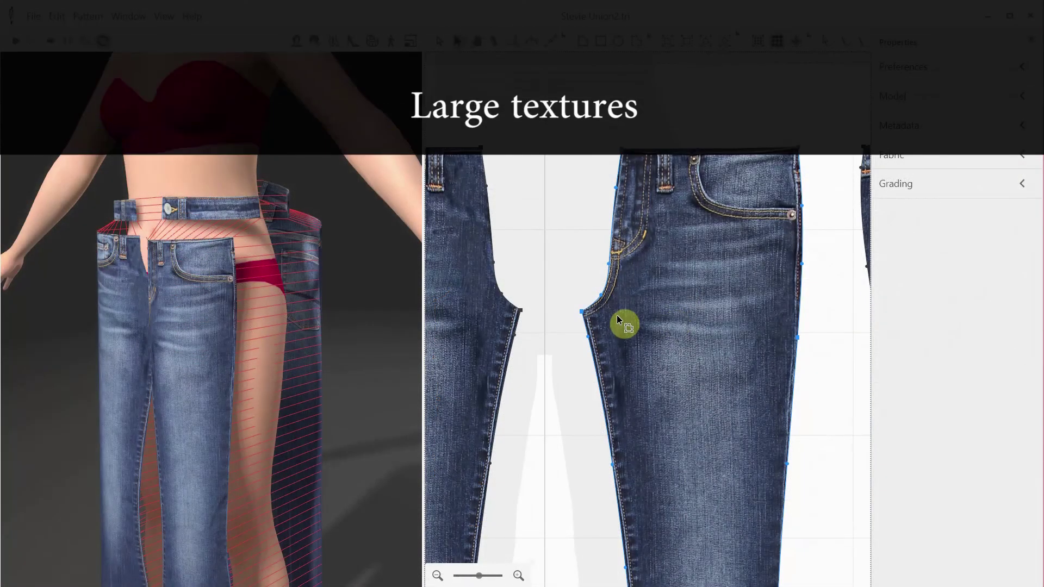
Examine how the large denim texture lies on the 3D jeans and on their 2D pattern pieces.
{"action": "middle_click_drag", "start_coordinate": [343, 369], "coordinate": [354, 325]}
{"action": "scroll", "coordinate": [354, 325], "scroll_direction": "down", "scroll_amount": 3}
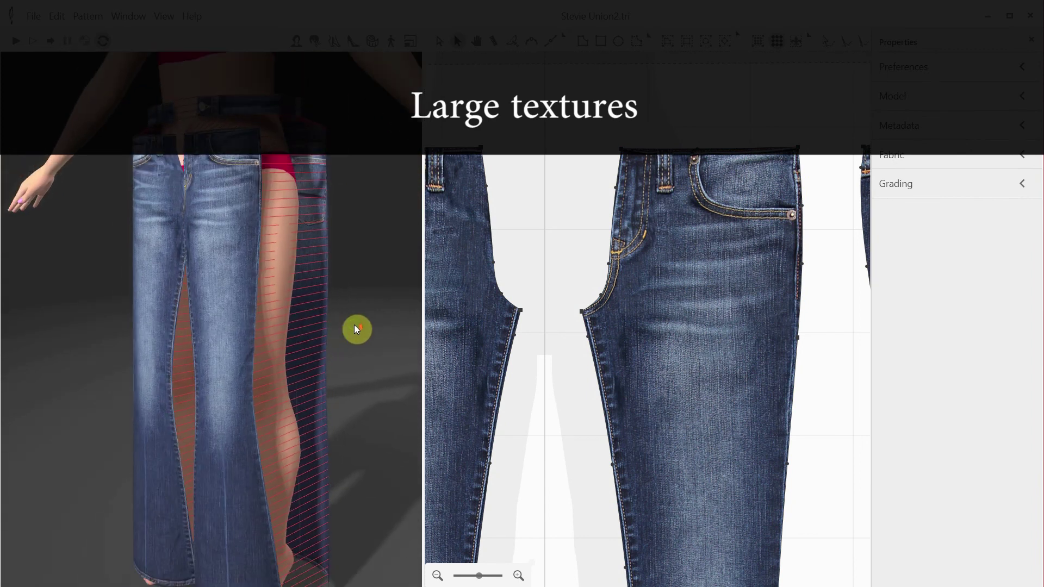
{"action": "scroll", "coordinate": [354, 325], "scroll_direction": "down", "scroll_amount": 2}
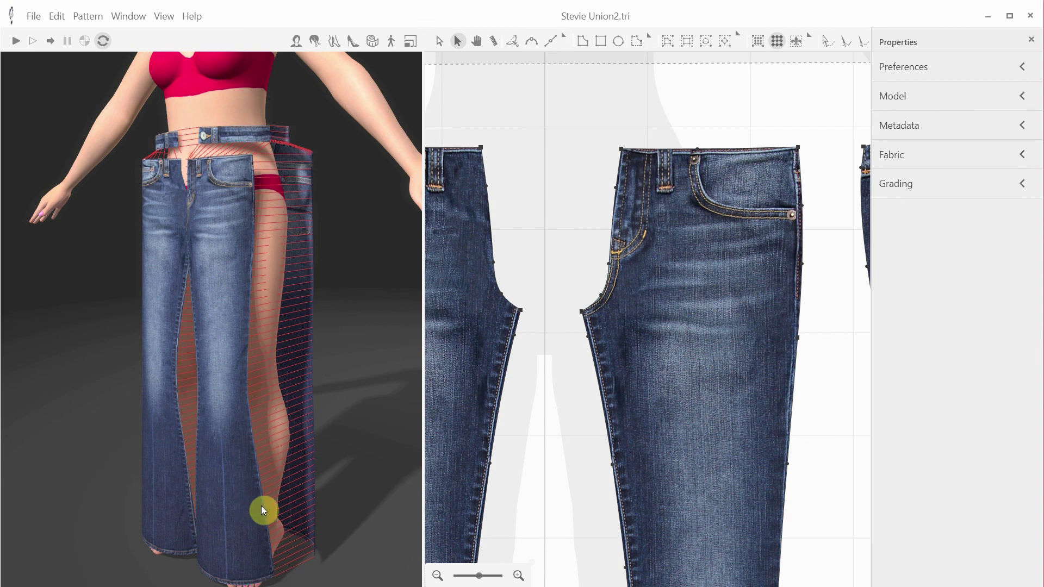
{"action": "left_click", "coordinate": [671, 181]}
{"action": "scroll", "coordinate": [683, 283], "scroll_direction": "down", "scroll_amount": 5}
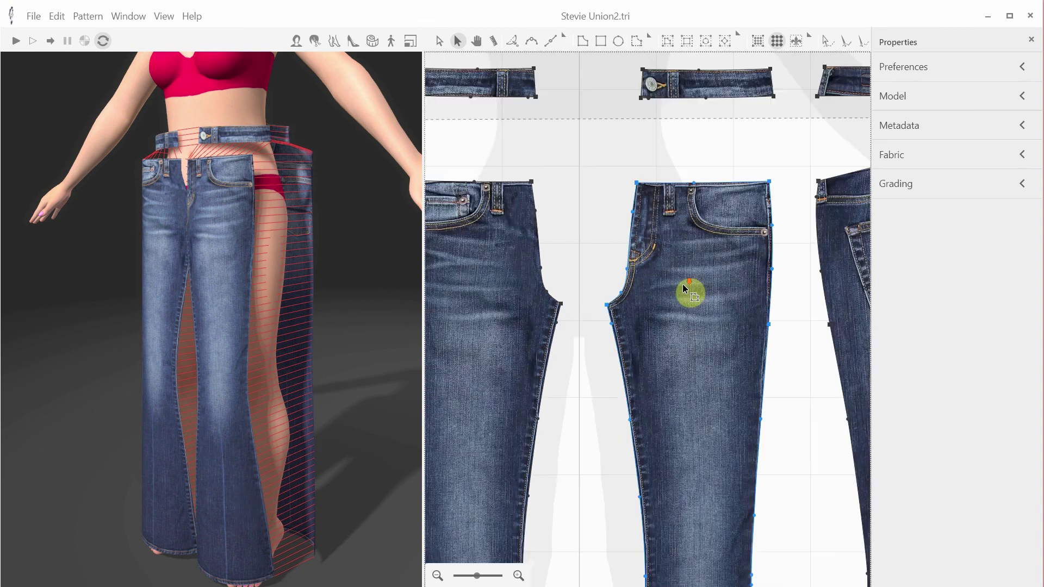
{"action": "middle_click_drag", "start_coordinate": [671, 301], "coordinate": [639, 162]}
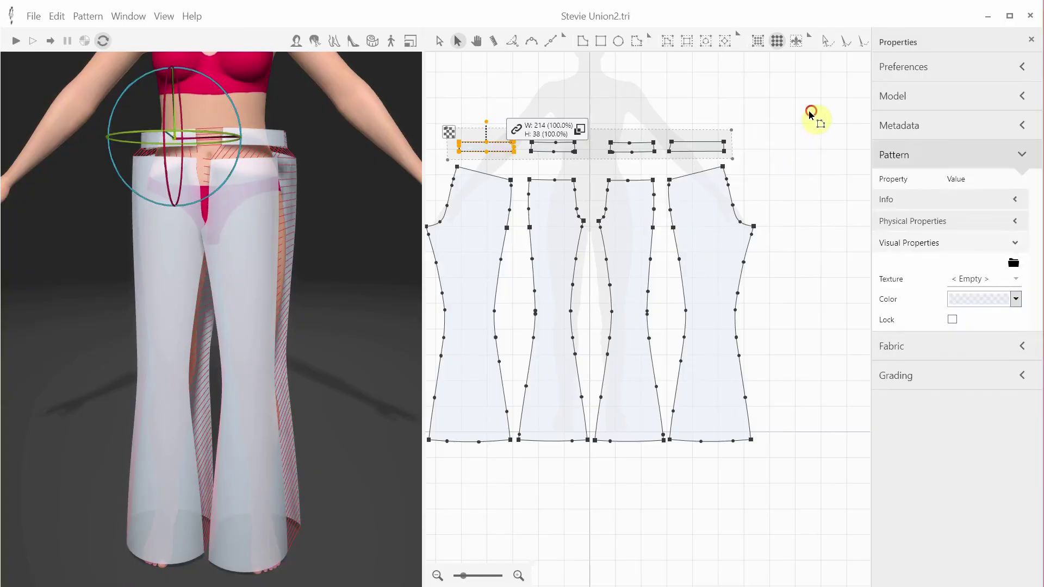
Apply the jeans image from the Bottoms\Jeans folder as the diffuse map of all trouser pattern pieces together.
{"action": "left_click_drag", "start_coordinate": [813, 111], "coordinate": [425, 461]}
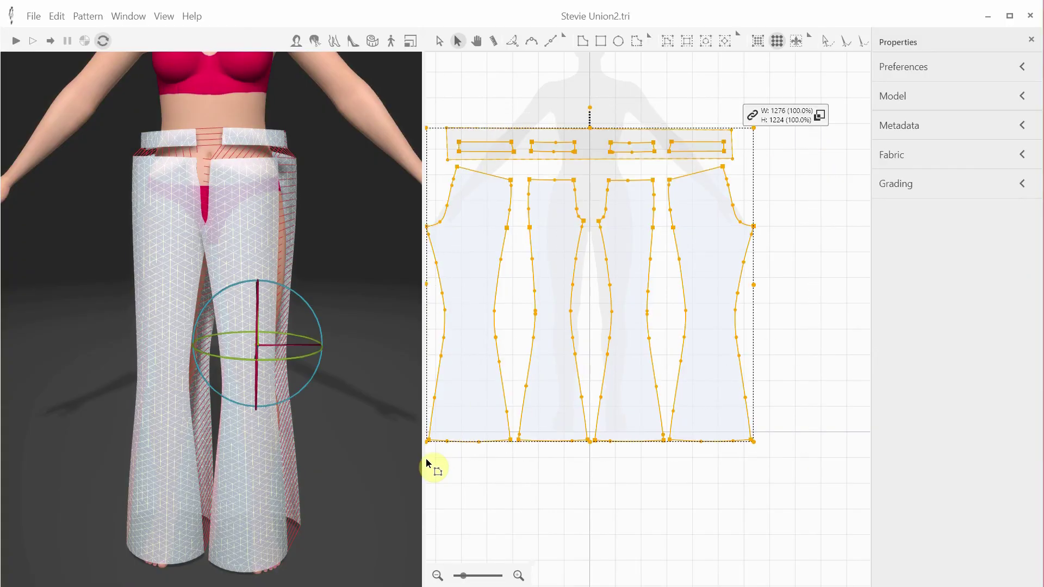
{"action": "left_click", "coordinate": [485, 422]}
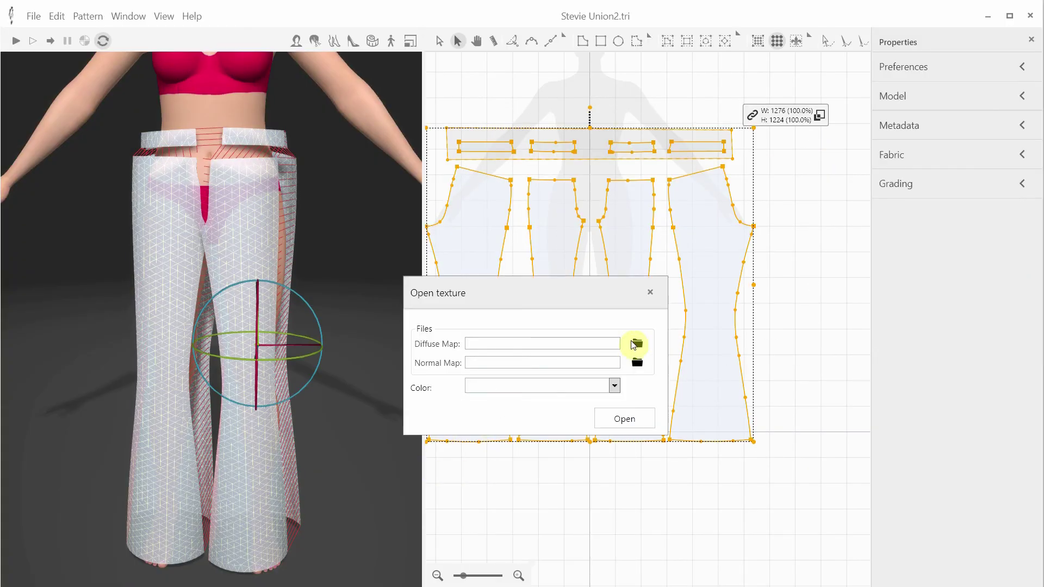
{"action": "left_click", "coordinate": [634, 342]}
{"action": "double_click", "coordinate": [731, 416]}
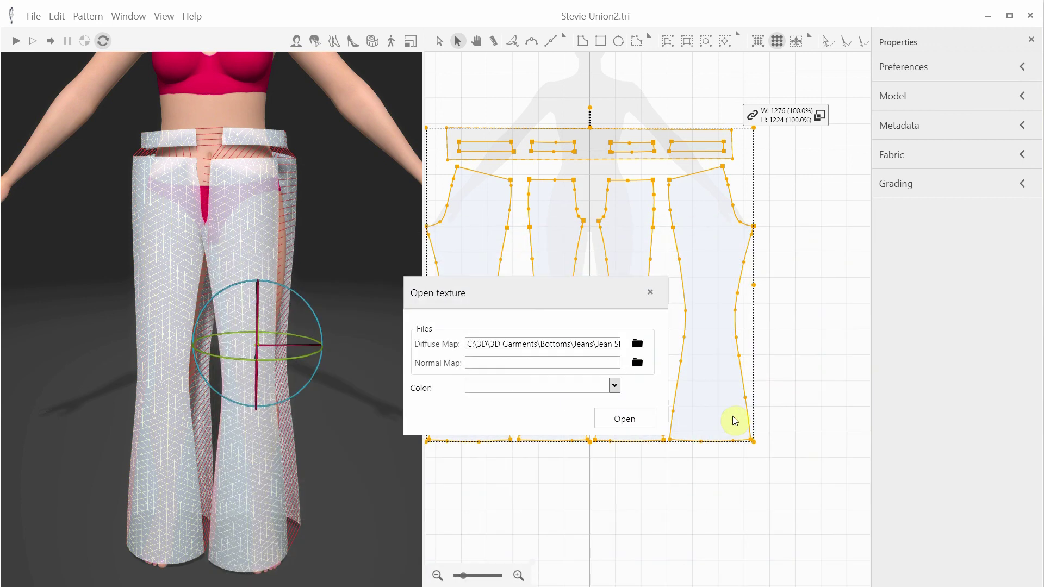
{"action": "left_click", "coordinate": [623, 418]}
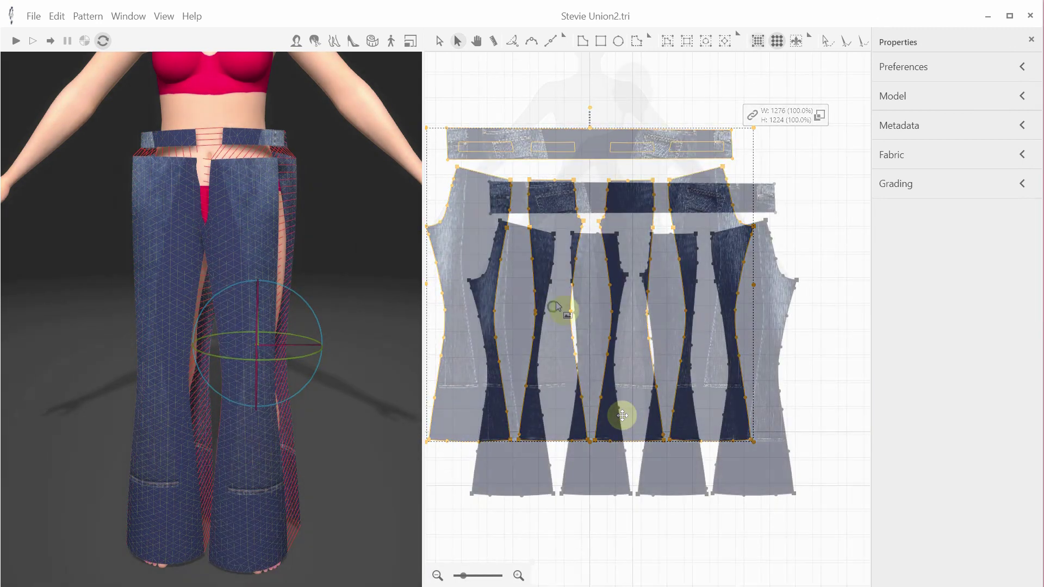
Reposition the jeans texture on both front leg panels so the pocket and fly details fit the pattern outlines.
{"action": "left_click", "coordinate": [759, 42]}
{"action": "scroll", "coordinate": [585, 340], "scroll_direction": "up", "scroll_amount": 4}
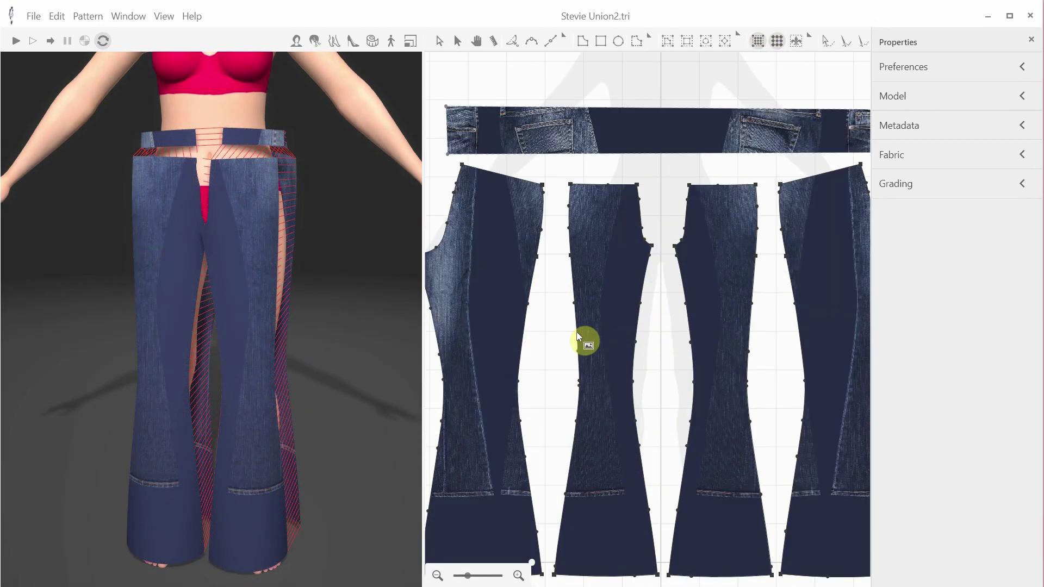
{"action": "left_click", "coordinate": [602, 233]}
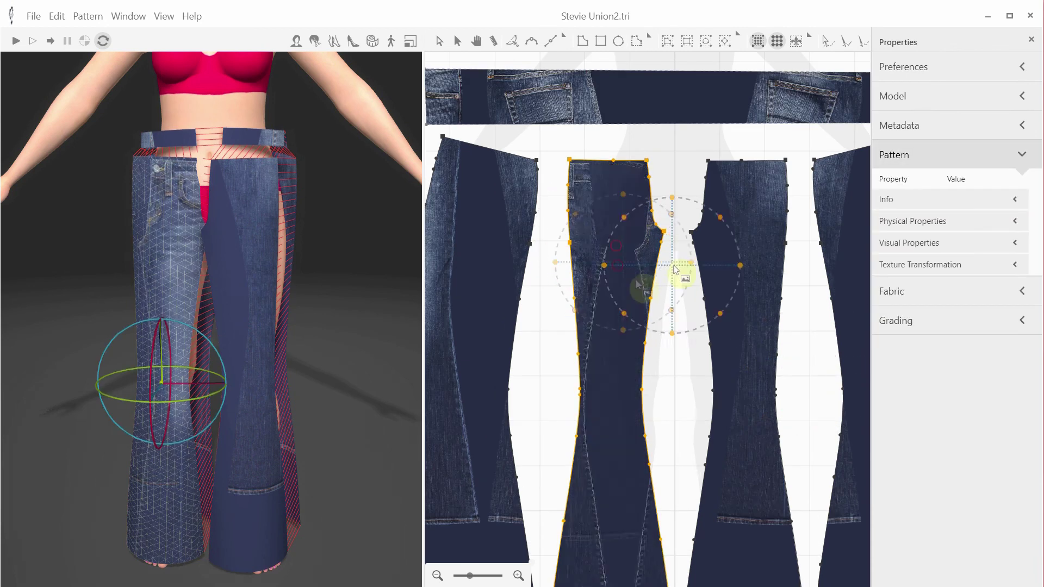
{"action": "left_click_drag", "start_coordinate": [677, 278], "coordinate": [729, 246]}
{"action": "left_click", "coordinate": [763, 369]}
{"action": "left_click_drag", "start_coordinate": [532, 323], "coordinate": [677, 247]}
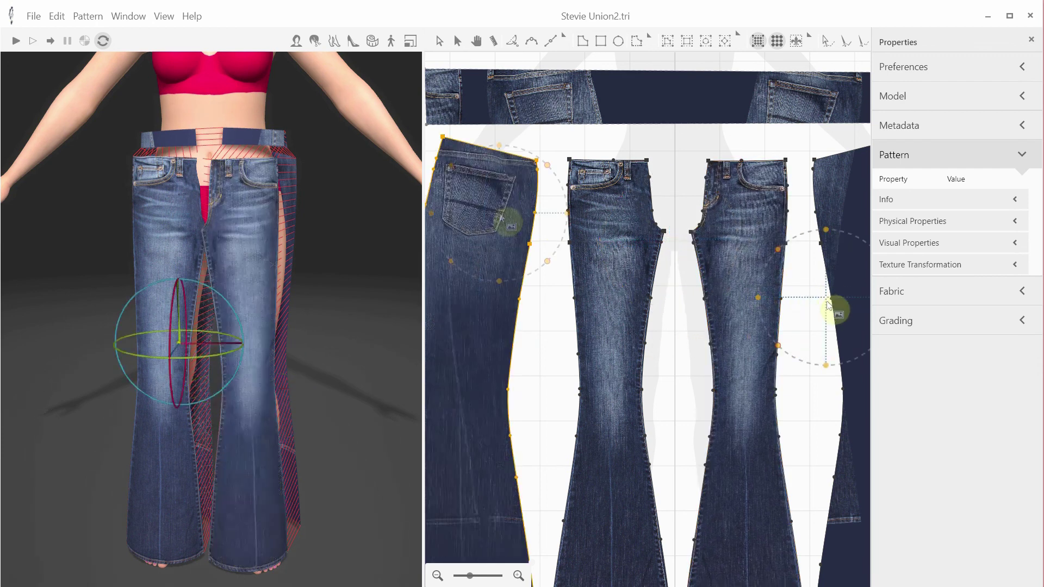
Align the jeans texture on the back leg panels and on the back waistband piece with the leather JEAN label.
{"action": "mouse_move", "coordinate": [827, 305]}
{"action": "left_mouse_down"}
{"action": "mouse_move", "coordinate": [826, 326]}
{"action": "mouse_move", "coordinate": [832, 308]}
{"action": "left_mouse_up"}
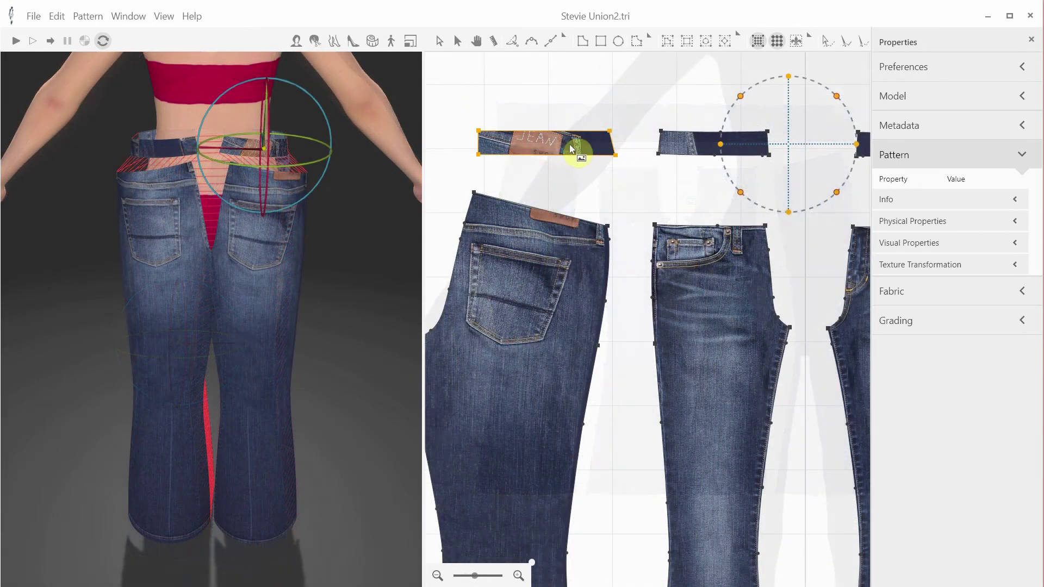
{"action": "left_click", "coordinate": [570, 148]}
{"action": "left_click_drag", "start_coordinate": [560, 90], "coordinate": [537, 90]}
{"action": "left_click", "coordinate": [501, 143]}
{"action": "left_click_drag", "start_coordinate": [500, 142], "coordinate": [504, 140]}
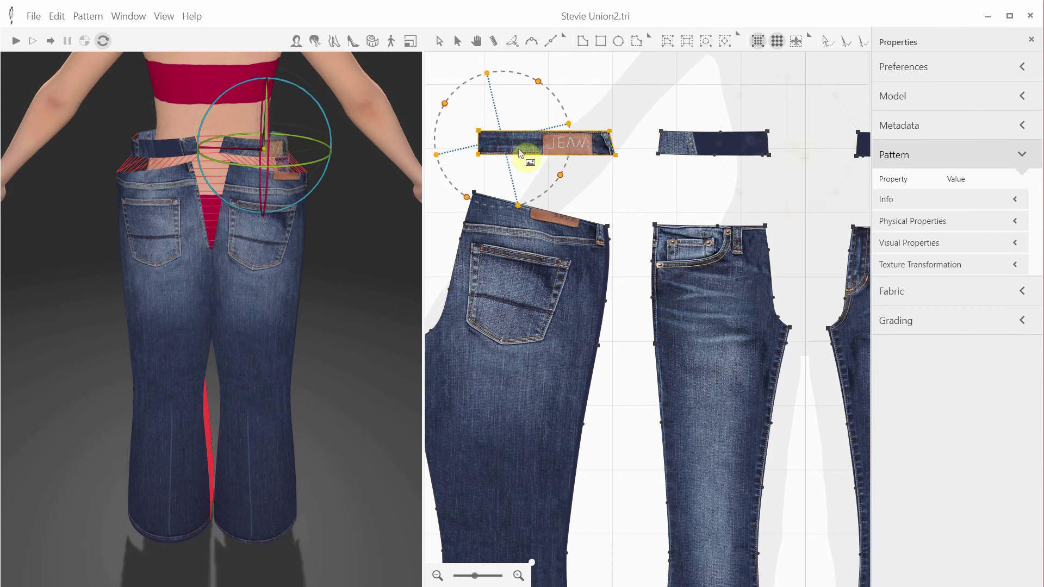
Position the jeans texture on the remaining waistband pieces, rotating it to fit the other back waistband.
{"action": "left_click", "coordinate": [706, 147]}
{"action": "left_click_drag", "start_coordinate": [707, 147], "coordinate": [776, 154]}
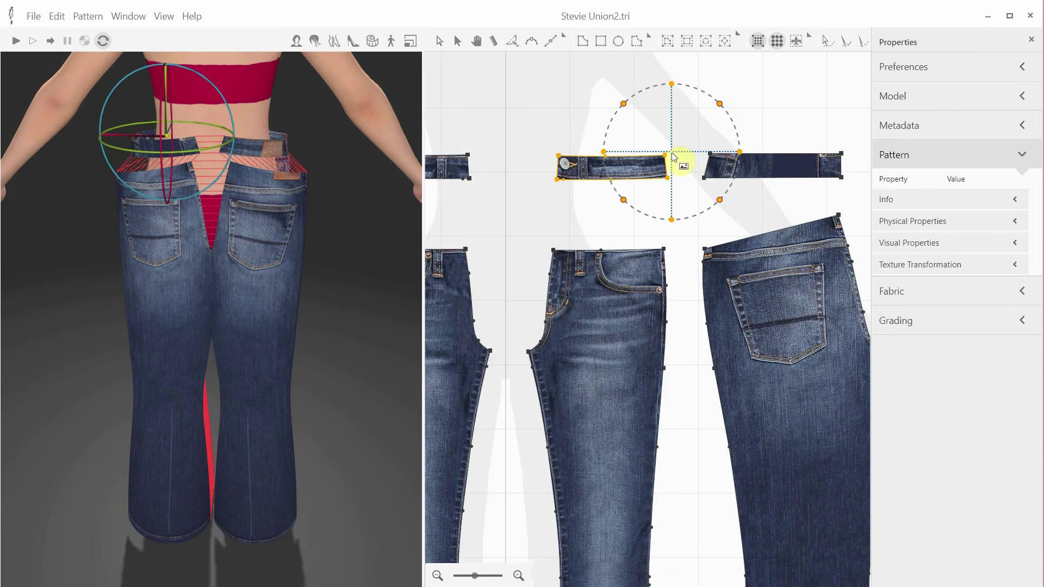
{"action": "left_click_drag", "start_coordinate": [680, 163], "coordinate": [689, 157]}
{"action": "left_click", "coordinate": [796, 166]}
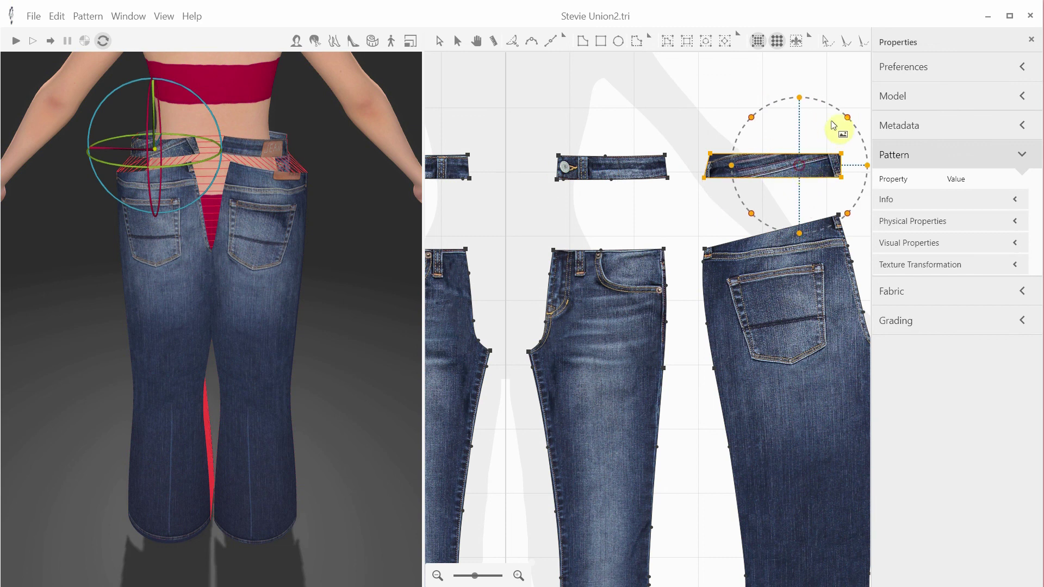
{"action": "left_click_drag", "start_coordinate": [835, 106], "coordinate": [792, 182]}
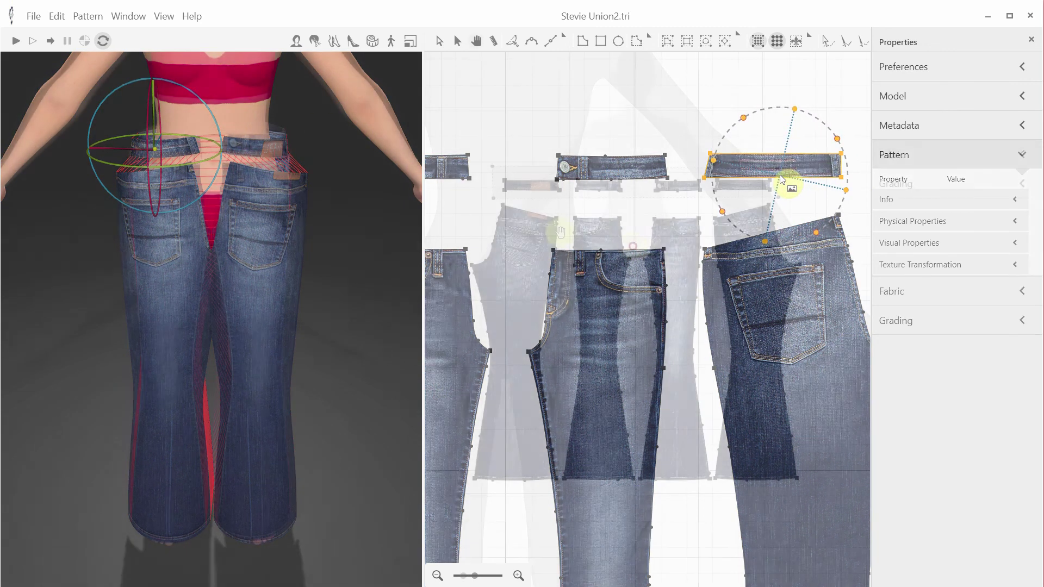
Run the cloth simulation on the textured jeans and inspect the fitted result around the avatar.
{"action": "left_click", "coordinate": [15, 41]}
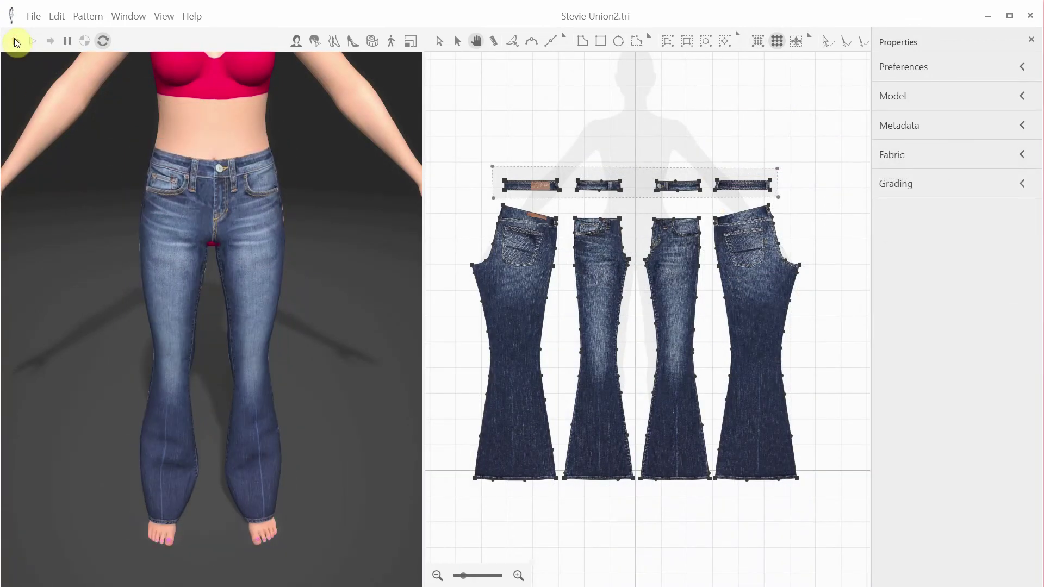
{"action": "left_click_drag", "start_coordinate": [228, 249], "coordinate": [231, 314]}
{"action": "middle_click_drag", "start_coordinate": [272, 215], "coordinate": [243, 214]}
{"action": "left_click_drag", "start_coordinate": [243, 214], "coordinate": [176, 214]}
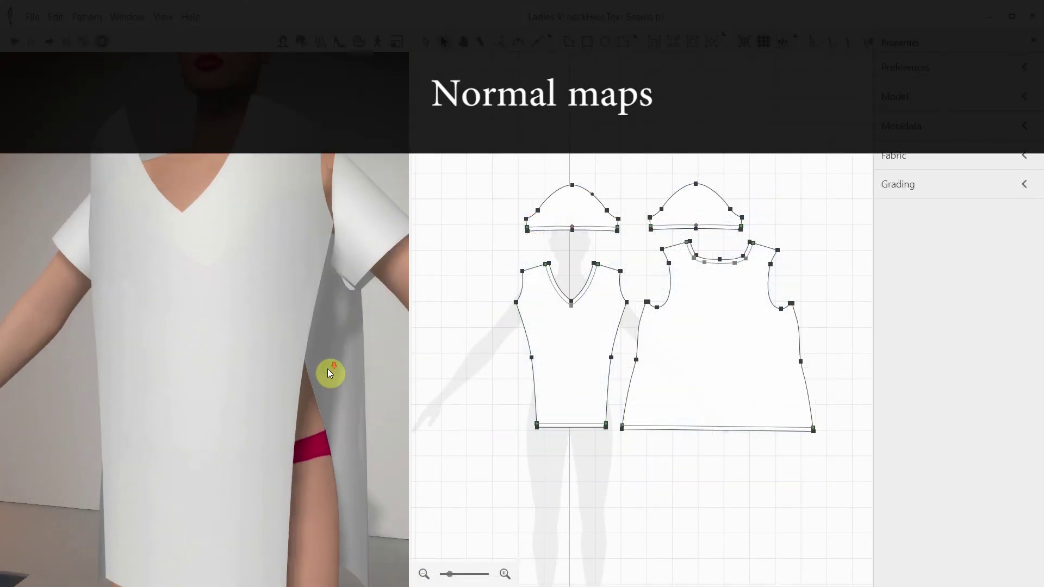
Apply jersey-norm.png from the Sport folder as the normal map of all V-neck shirt pattern pieces.
{"action": "mouse_move", "coordinate": [306, 387]}
{"action": "left_mouse_down"}
{"action": "mouse_move", "coordinate": [331, 395]}
{"action": "mouse_move", "coordinate": [305, 399]}
{"action": "left_mouse_up"}
{"action": "scroll", "coordinate": [247, 381], "scroll_direction": "up", "scroll_amount": 5}
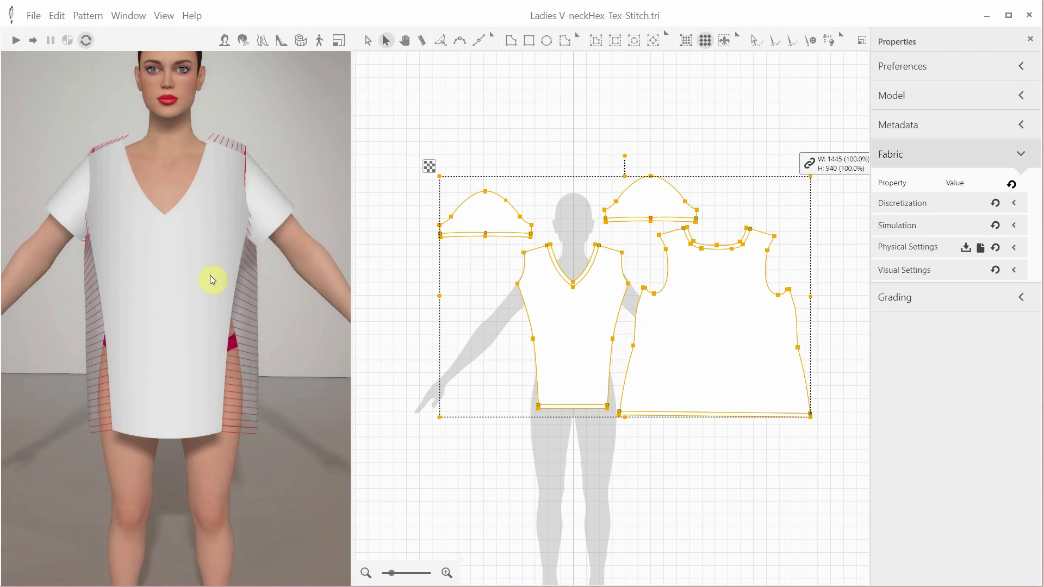
{"action": "right_click", "coordinate": [579, 305]}
{"action": "left_click", "coordinate": [610, 332]}
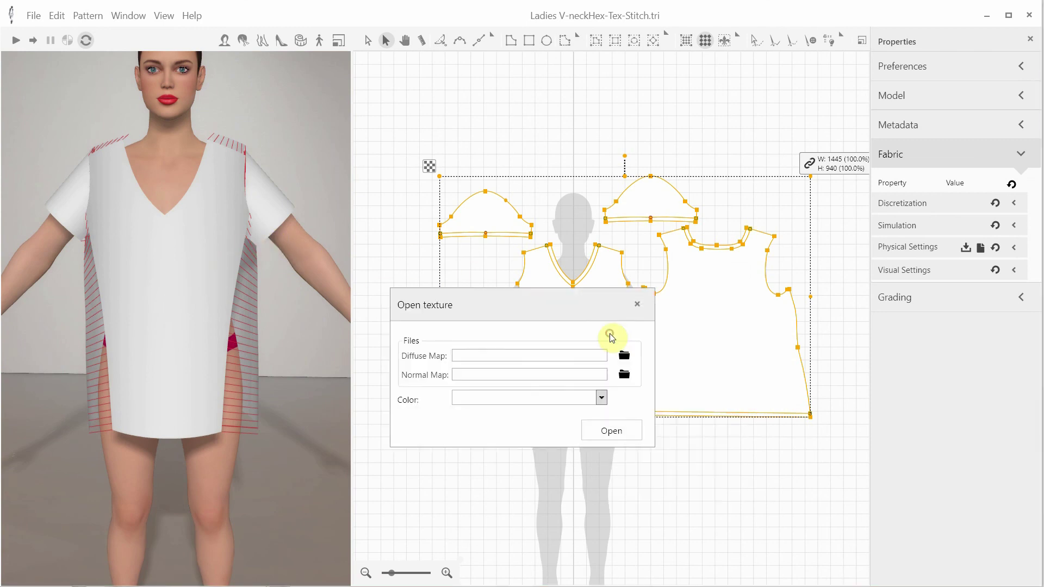
{"action": "left_click", "coordinate": [625, 374]}
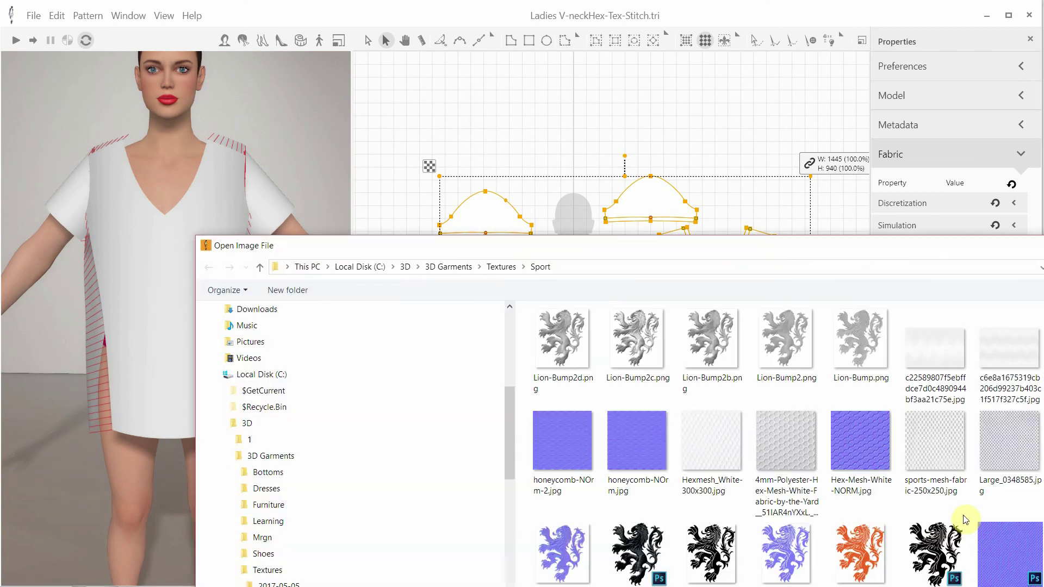
{"action": "left_click_drag", "start_coordinate": [913, 246], "coordinate": [814, 172]}
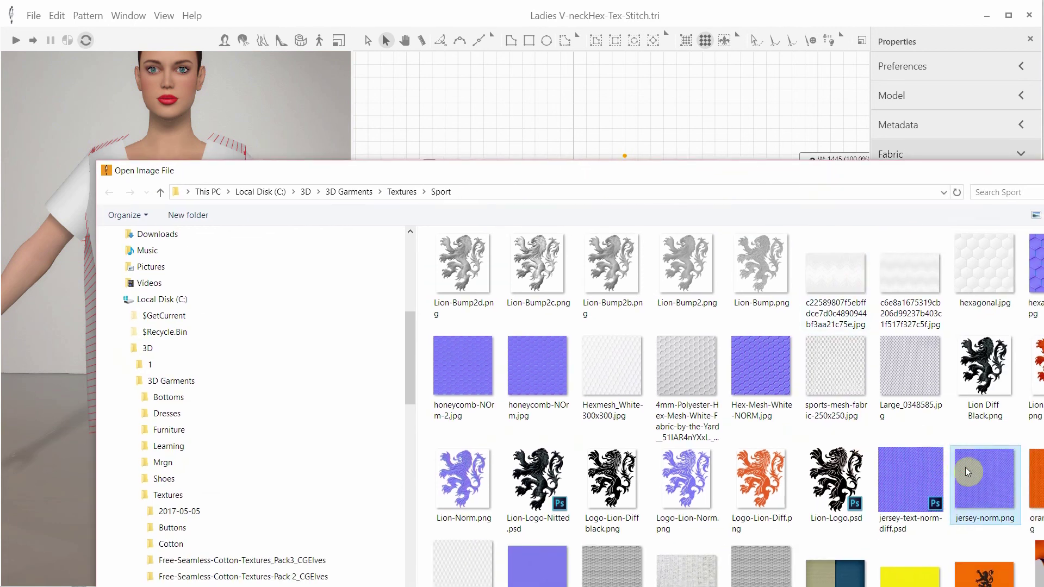
{"action": "double_click", "coordinate": [984, 479]}
{"action": "left_click", "coordinate": [607, 432]}
{"action": "scroll", "coordinate": [281, 332], "scroll_direction": "up", "scroll_amount": 5}
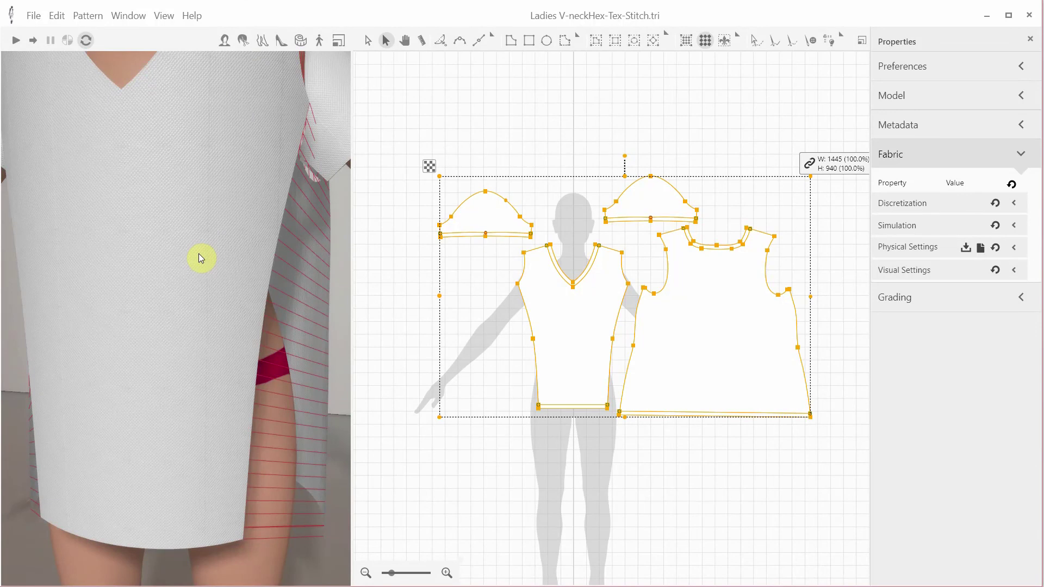
{"action": "scroll", "coordinate": [201, 258], "scroll_direction": "down", "scroll_amount": 1}
{"action": "right_click_drag", "start_coordinate": [202, 258], "coordinate": [206, 263]}
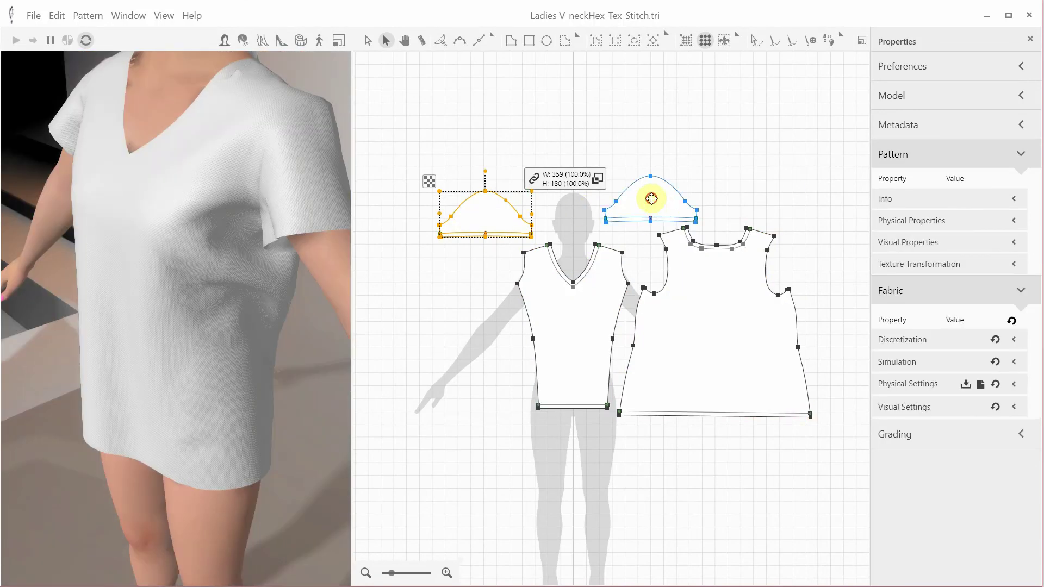
Give both sleeves an orange color and the honeycomb-NOrm-2.jpg normal map together through Set Texture.
{"action": "left_click", "coordinate": [651, 199], "text": "shift"}
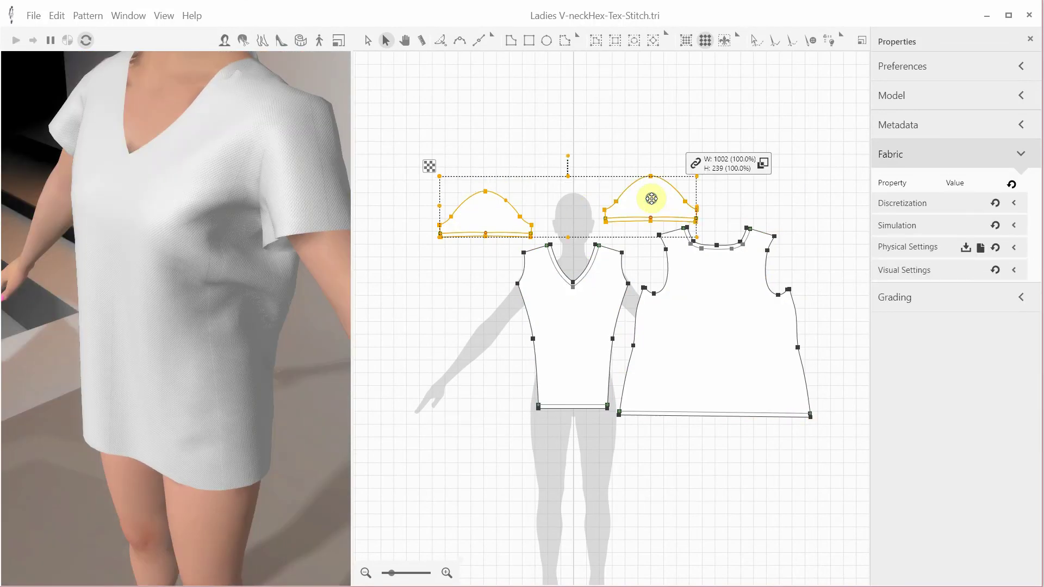
{"action": "right_click", "coordinate": [652, 200]}
{"action": "left_click", "coordinate": [691, 228]}
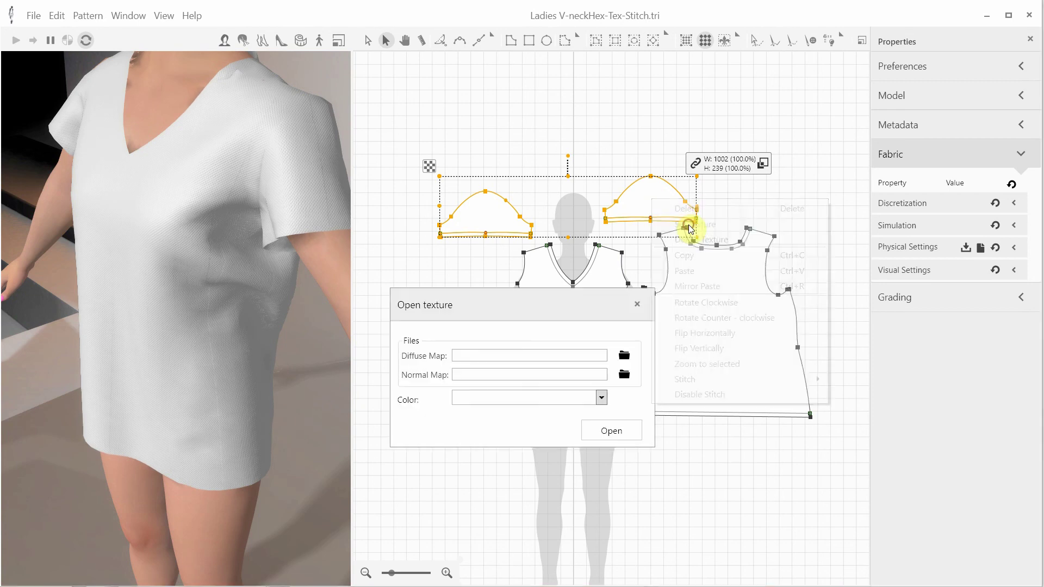
{"action": "left_click", "coordinate": [602, 397]}
{"action": "left_click", "coordinate": [546, 416]}
{"action": "left_click", "coordinate": [537, 414]}
{"action": "left_click", "coordinate": [604, 397]}
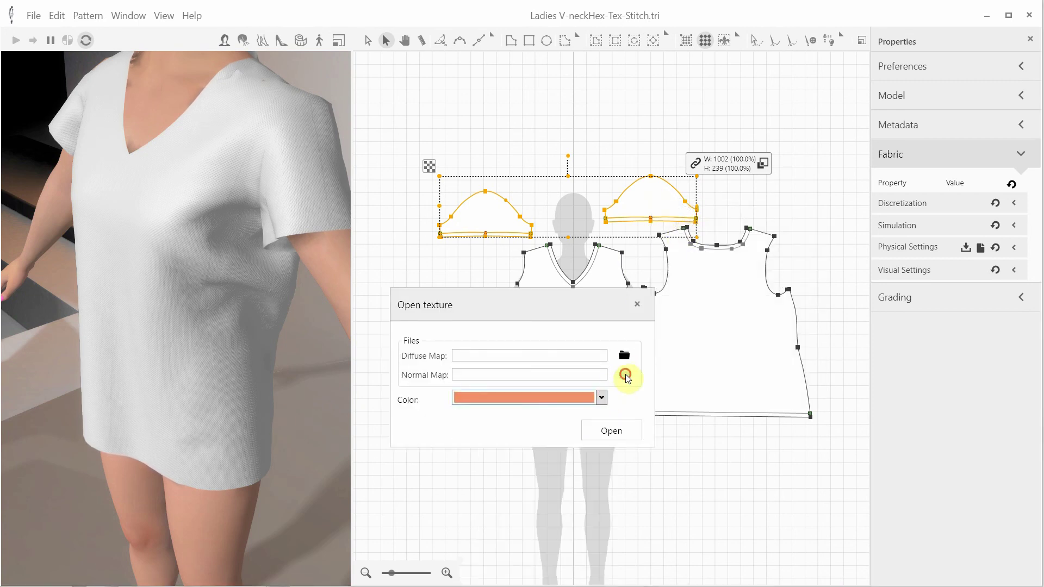
{"action": "left_click", "coordinate": [625, 375]}
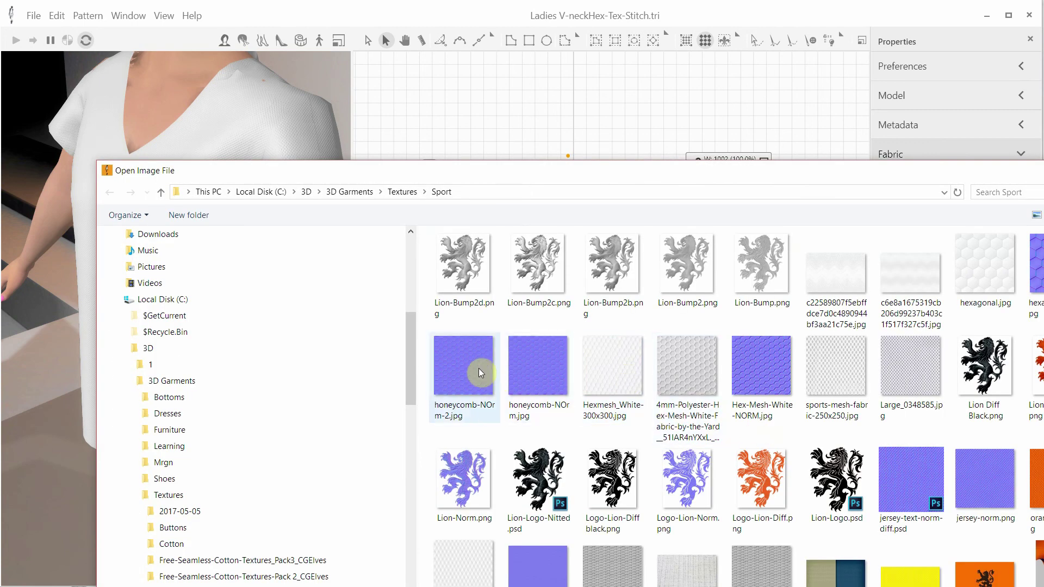
{"action": "double_click", "coordinate": [478, 368]}
{"action": "left_click", "coordinate": [608, 430]}
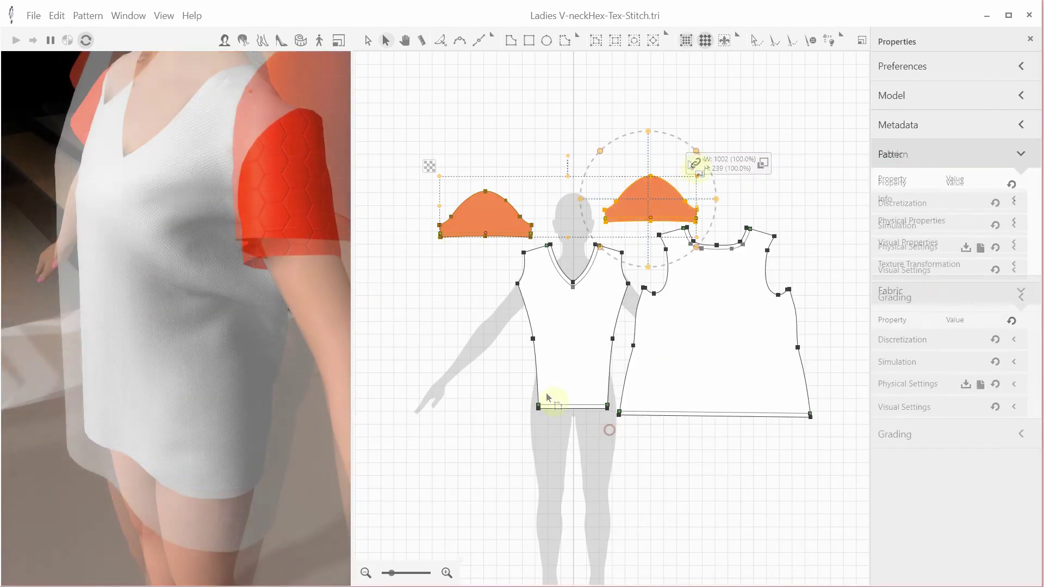
Adjust the placement of the honeycomb texture on the sleeve and inspect the sleeve and body surfaces up close.
{"action": "left_click_drag", "start_coordinate": [668, 166], "coordinate": [658, 188]}
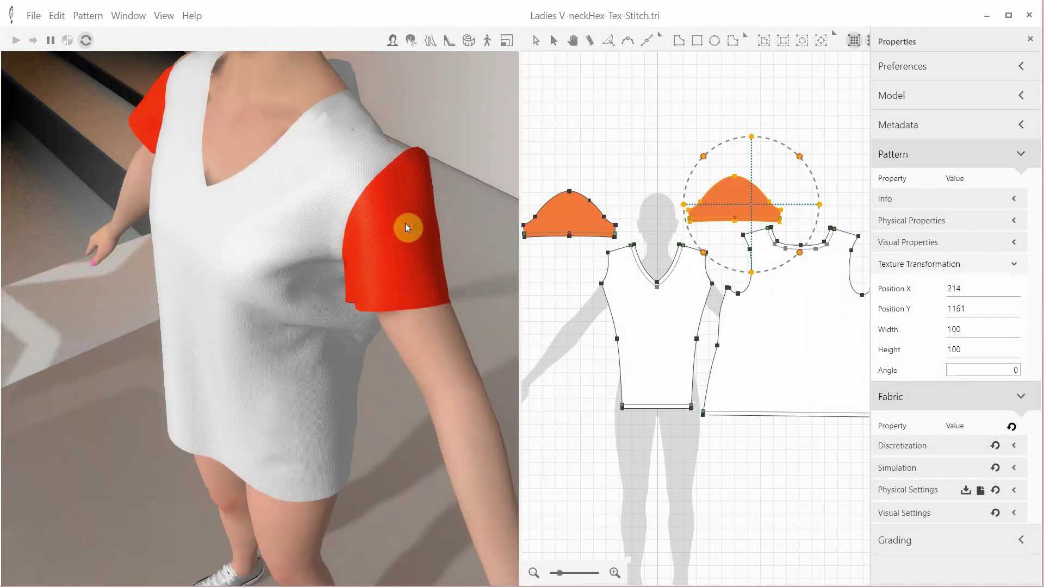
{"action": "scroll", "coordinate": [406, 223], "scroll_direction": "up", "scroll_amount": 3}
{"action": "middle_click_drag", "start_coordinate": [398, 213], "coordinate": [449, 229]}
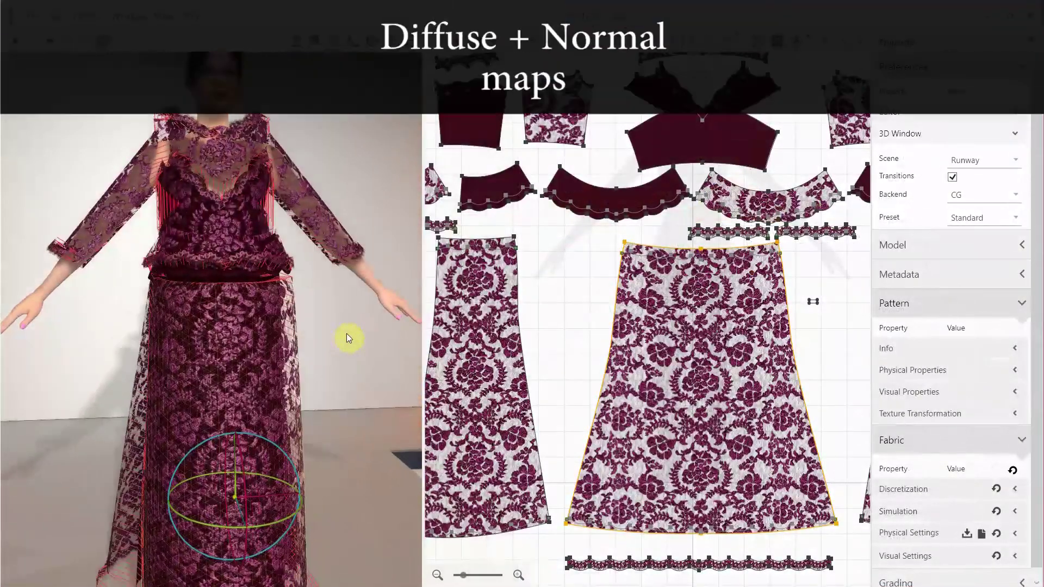
{"action": "middle_click_drag", "start_coordinate": [347, 334], "coordinate": [354, 334]}
{"action": "scroll", "coordinate": [359, 441], "scroll_direction": "up", "scroll_amount": 3}
{"action": "middle_click_drag", "start_coordinate": [360, 392], "coordinate": [350, 368]}
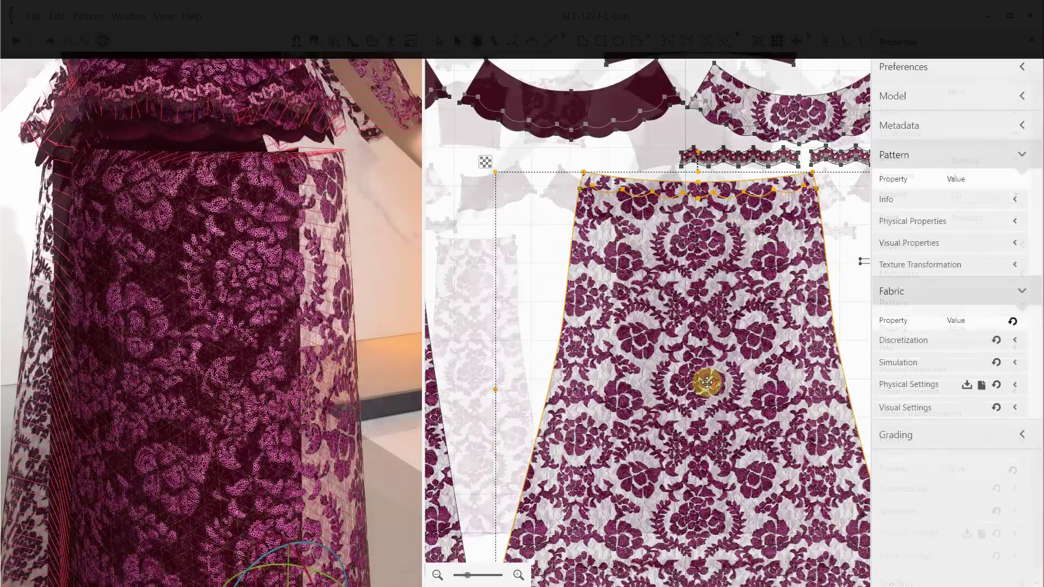
Examine the lace skirt's texture up close and, in Photoshop, the Normal map layer and Blings2 channel of fabric_lace-o.psd.
{"action": "scroll", "coordinate": [702, 375], "scroll_direction": "up", "scroll_amount": 5}
{"action": "scroll", "coordinate": [707, 382], "scroll_direction": "up", "scroll_amount": 2}
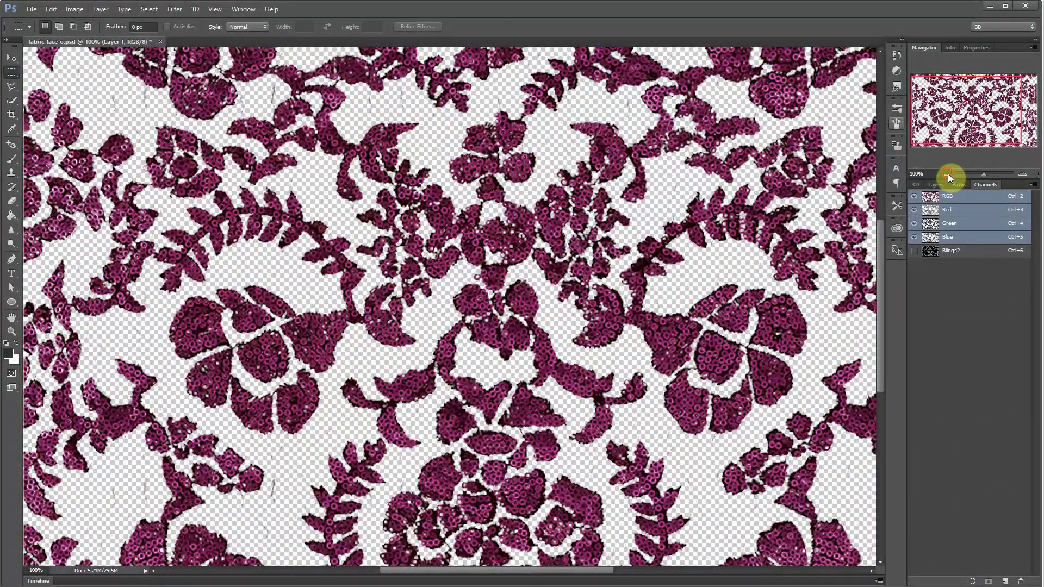
{"action": "left_click", "coordinate": [946, 174]}
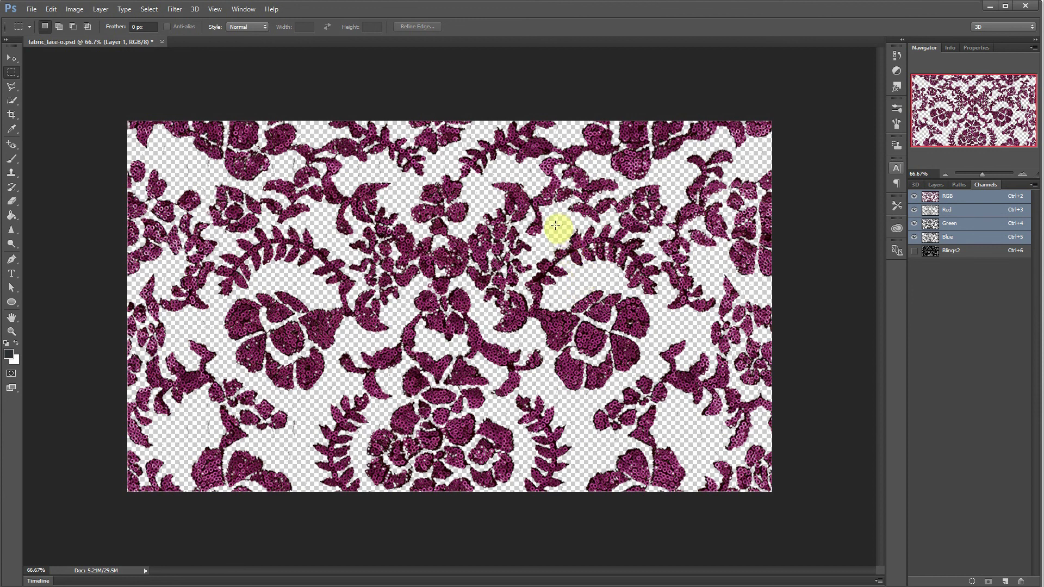
{"action": "left_click", "coordinate": [928, 185]}
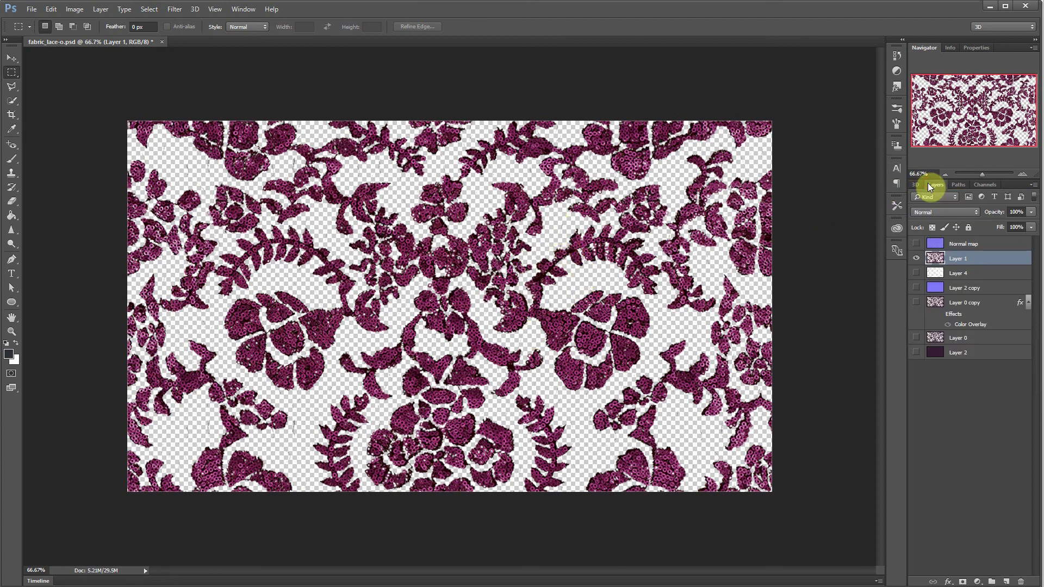
{"action": "left_click", "coordinate": [916, 244]}
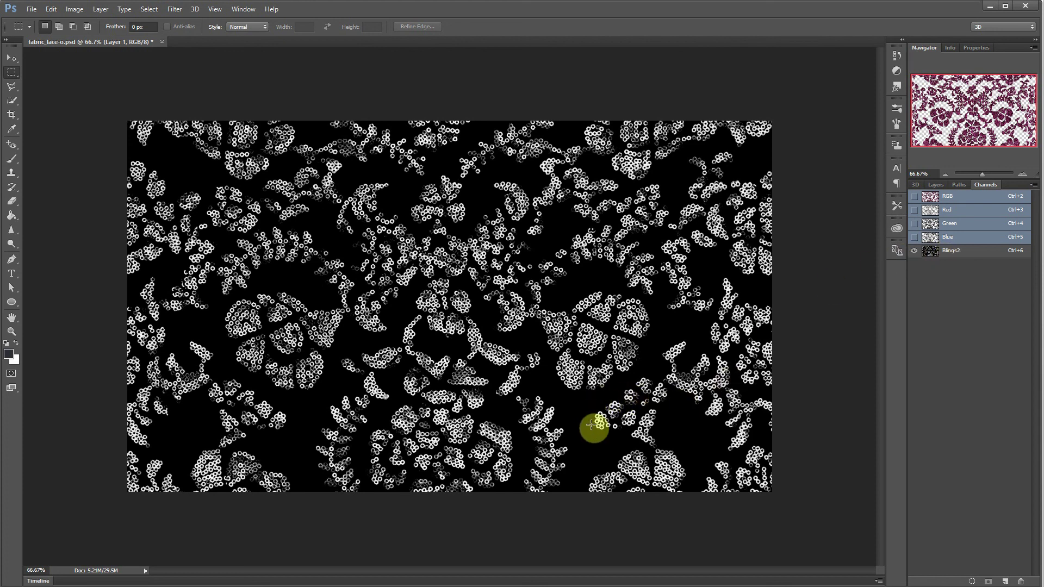
{"action": "key", "text": "alt+Tab"}
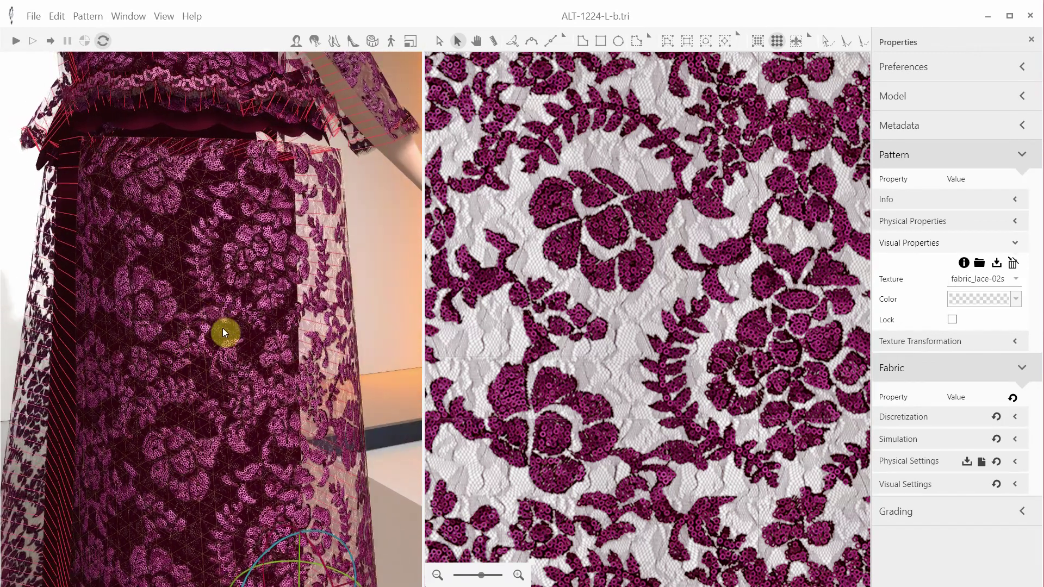
{"action": "scroll", "coordinate": [221, 333], "scroll_direction": "up", "scroll_amount": 4}
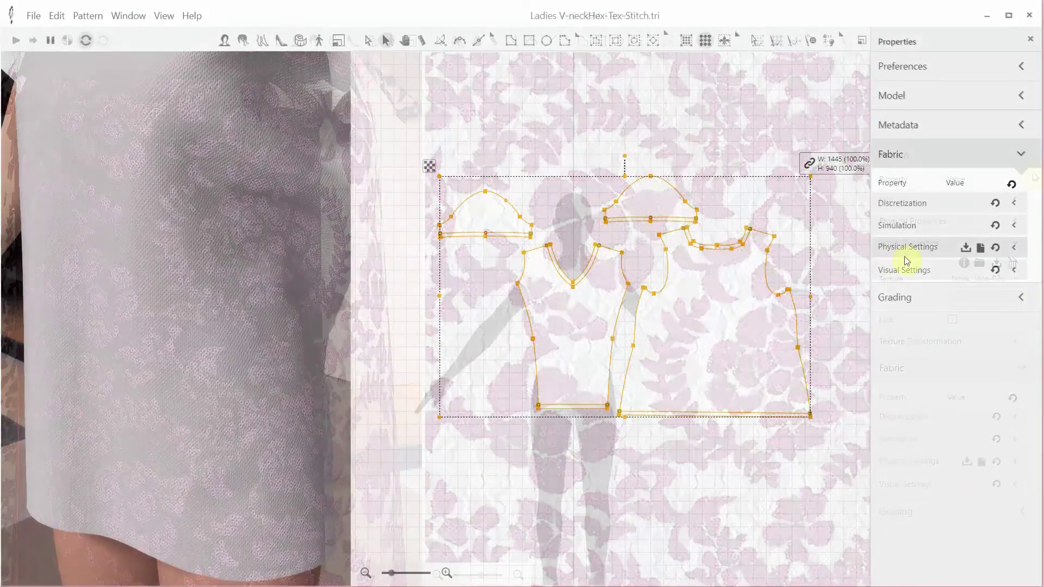
In the visual settings of the V-neck shirt fabric, set Albedo Intensity to 1 and Specular Intensity to 0.38.
{"action": "left_click", "coordinate": [909, 270]}
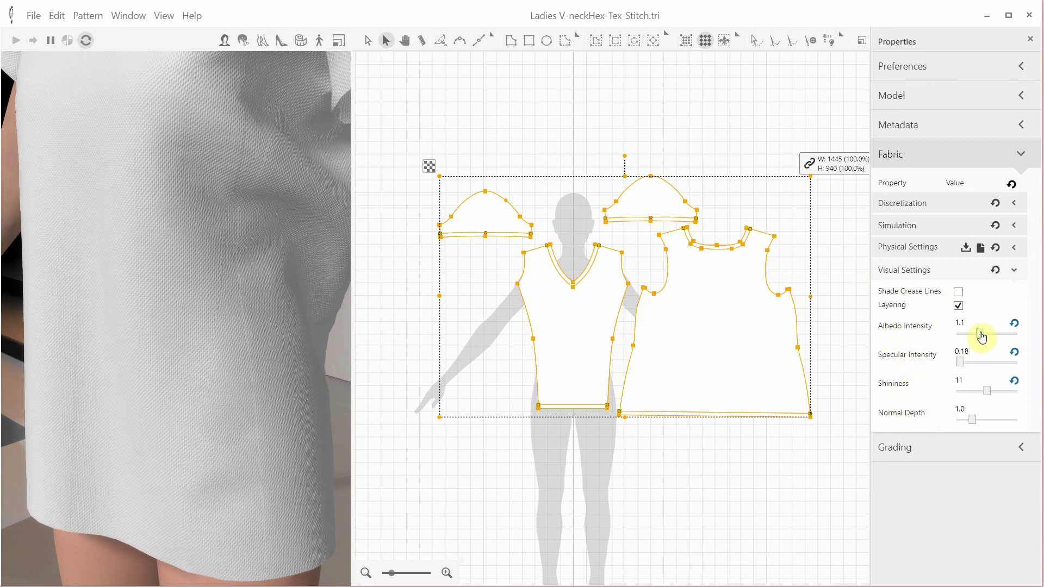
{"action": "mouse_move", "coordinate": [981, 337]}
{"action": "left_mouse_down"}
{"action": "mouse_move", "coordinate": [968, 338]}
{"action": "mouse_move", "coordinate": [976, 343]}
{"action": "left_mouse_up"}
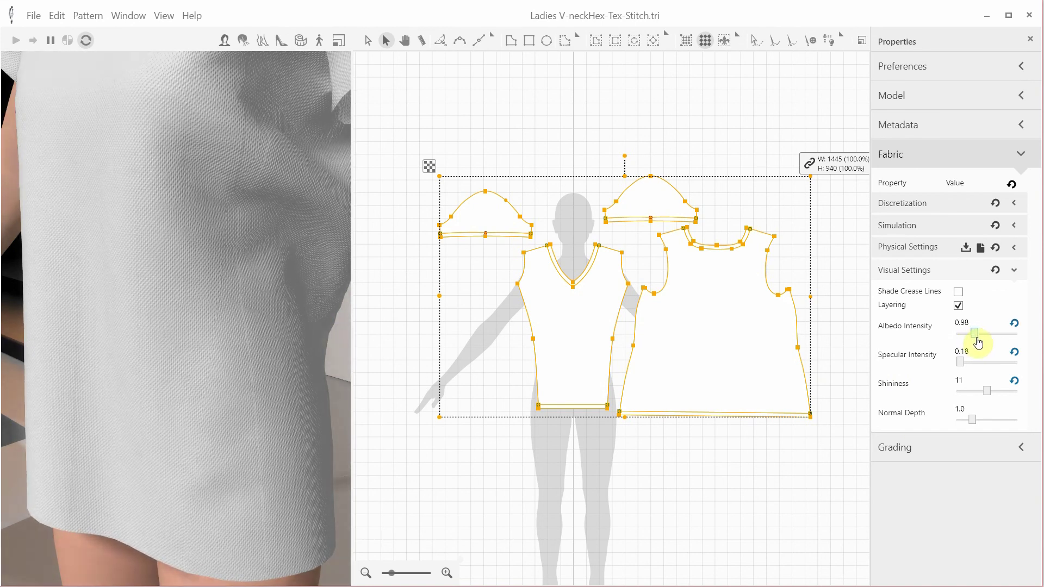
{"action": "left_click_drag", "start_coordinate": [978, 343], "coordinate": [980, 342]}
{"action": "mouse_move", "coordinate": [984, 366]}
{"action": "left_mouse_down"}
{"action": "mouse_move", "coordinate": [994, 367]}
{"action": "mouse_move", "coordinate": [965, 369]}
{"action": "left_mouse_up"}
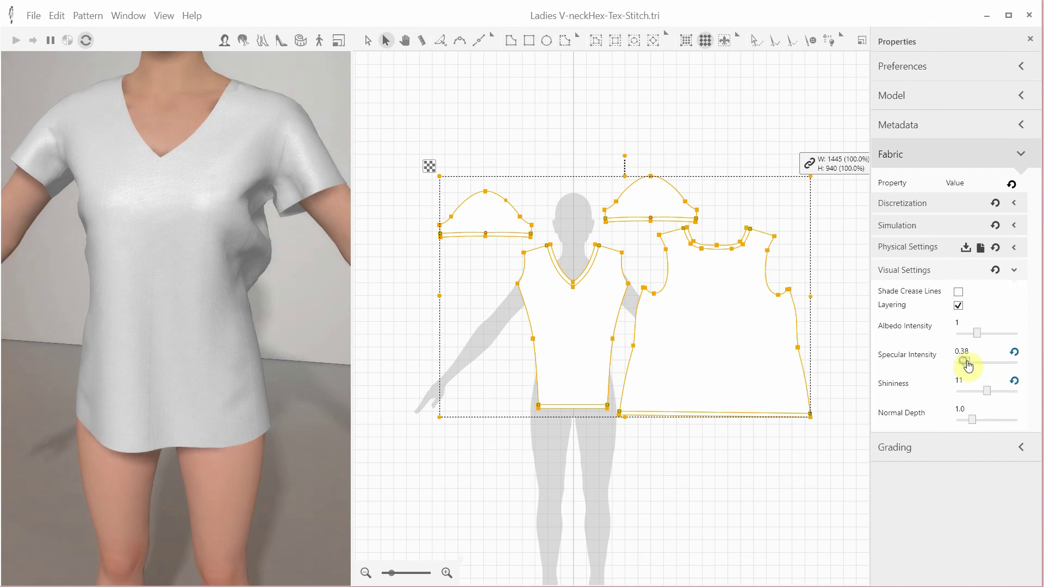
Set the V-neck shirt fabric's Shininess to 5.8 and try different Normal Depth values.
{"action": "left_click_drag", "start_coordinate": [981, 392], "coordinate": [978, 392]}
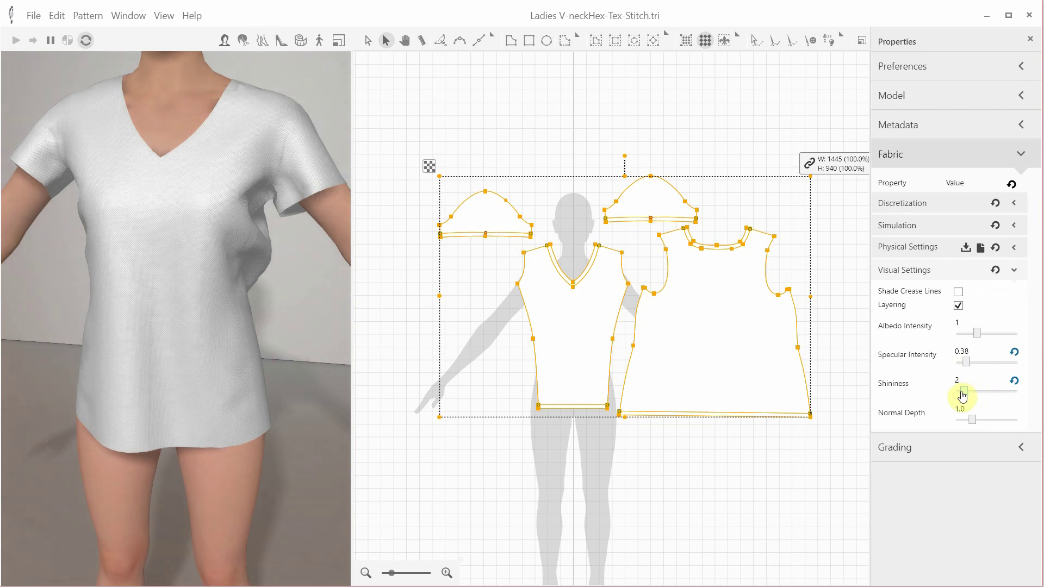
{"action": "left_click_drag", "start_coordinate": [960, 392], "coordinate": [977, 391]}
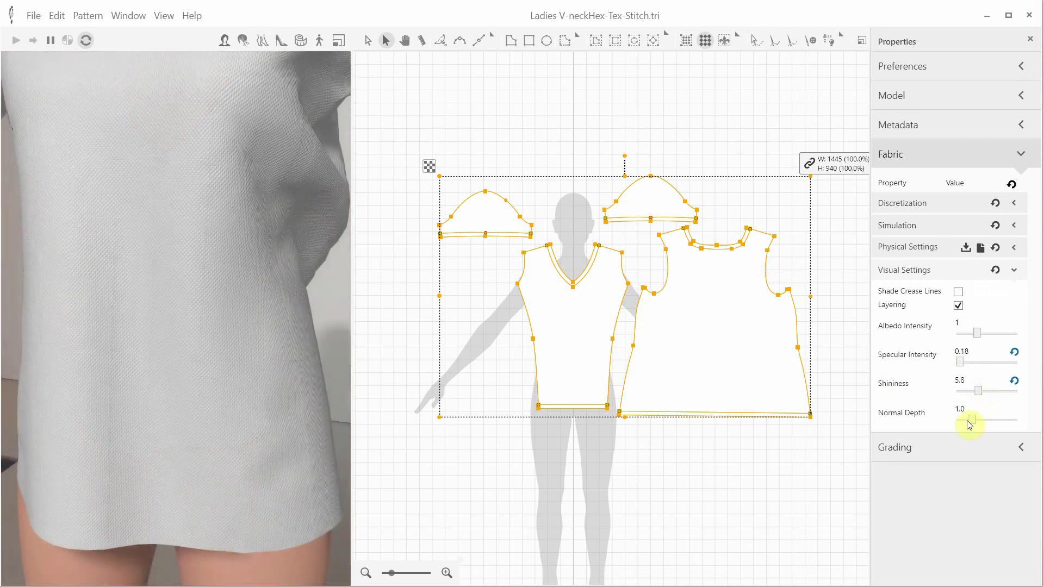
{"action": "left_click", "coordinate": [972, 419]}
{"action": "mouse_move", "coordinate": [966, 423]}
{"action": "left_mouse_down"}
{"action": "mouse_move", "coordinate": [952, 426]}
{"action": "mouse_move", "coordinate": [976, 423]}
{"action": "left_mouse_up"}
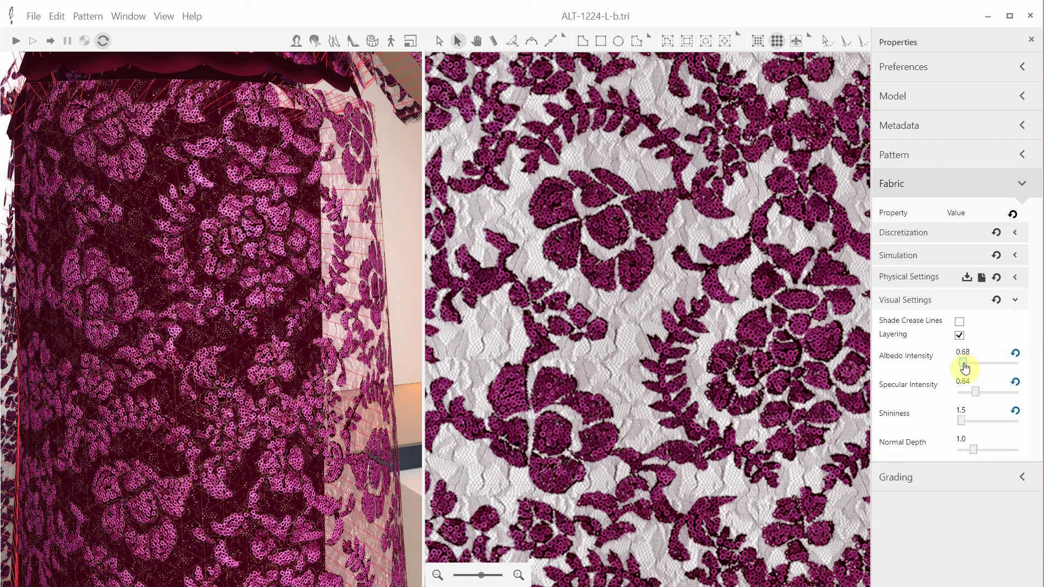
Raise the Specular Intensity of the lace skirt fabric.
{"action": "key", "text": "Return"}
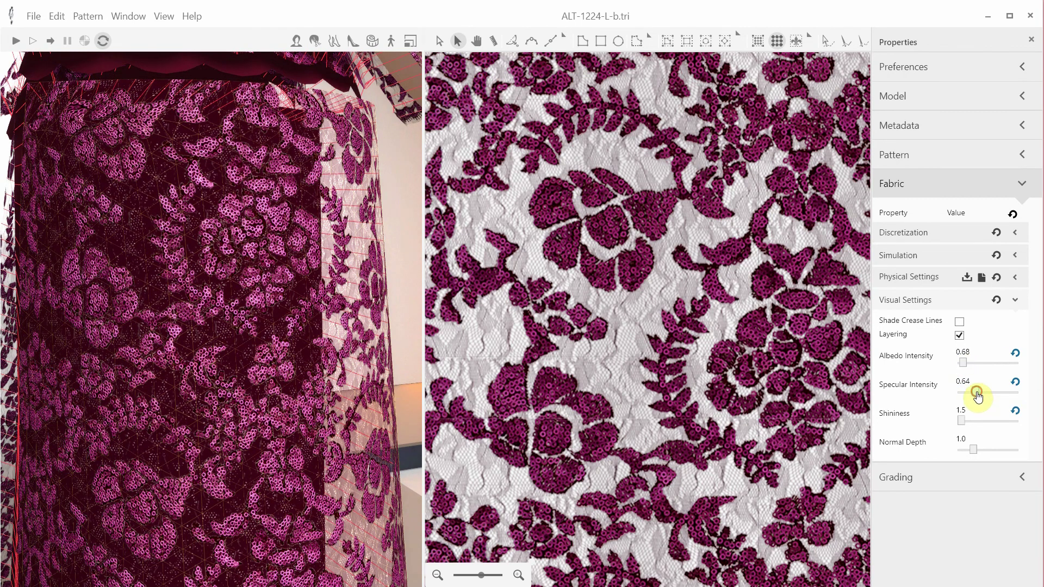
{"action": "left_click_drag", "start_coordinate": [983, 395], "coordinate": [996, 395]}
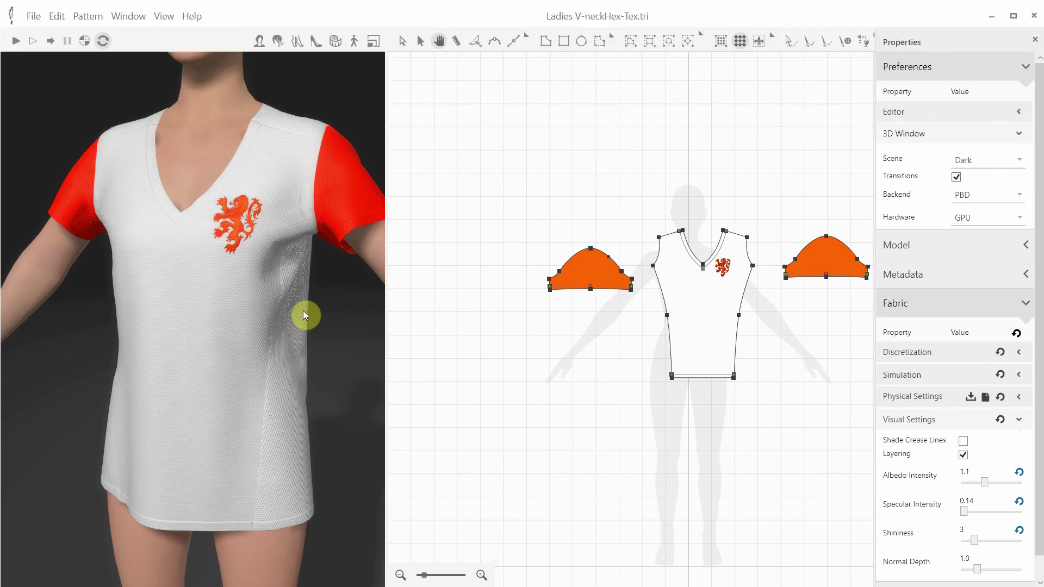
Create a print overlay from the orange lion diffuse map in the Sport folder and place it on the chest of the shirt front.
{"action": "middle_click_drag", "start_coordinate": [263, 200], "coordinate": [262, 224]}
{"action": "scroll", "coordinate": [265, 257], "scroll_direction": "up", "scroll_amount": 3}
{"action": "scroll", "coordinate": [266, 256], "scroll_direction": "up", "scroll_amount": 2}
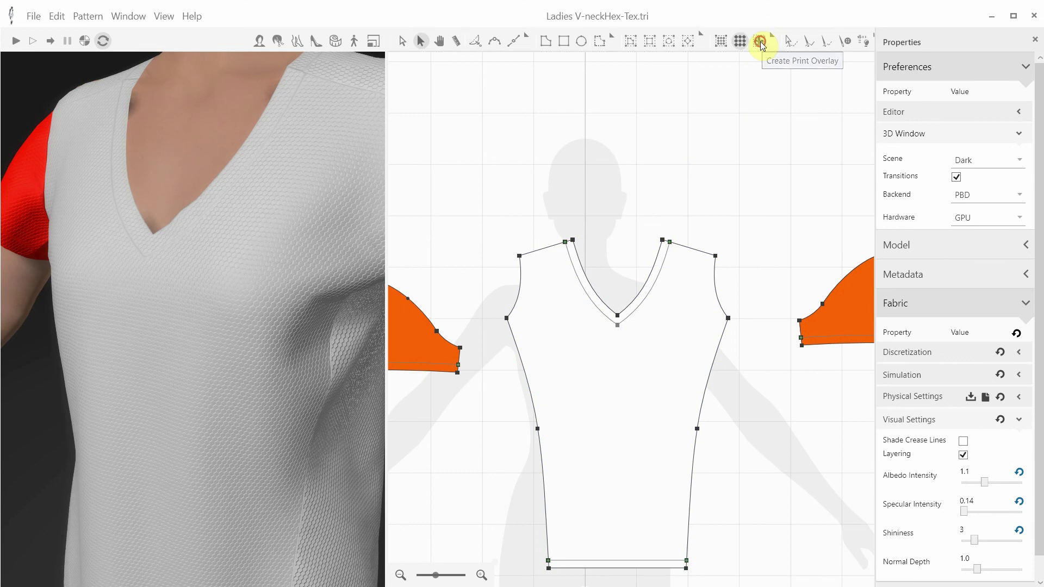
{"action": "left_click", "coordinate": [760, 42]}
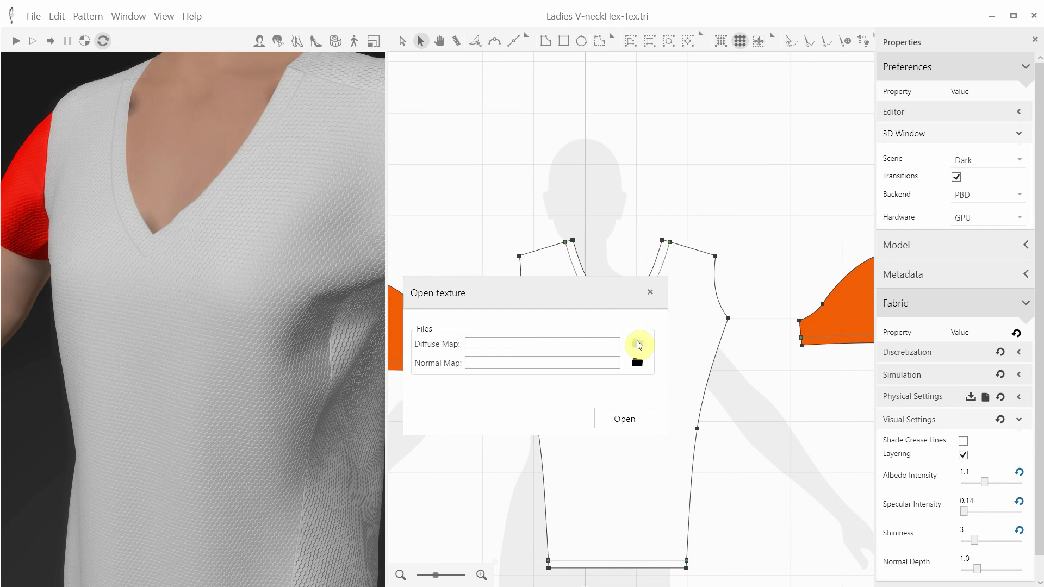
{"action": "left_click", "coordinate": [637, 343]}
{"action": "left_click", "coordinate": [386, 400]}
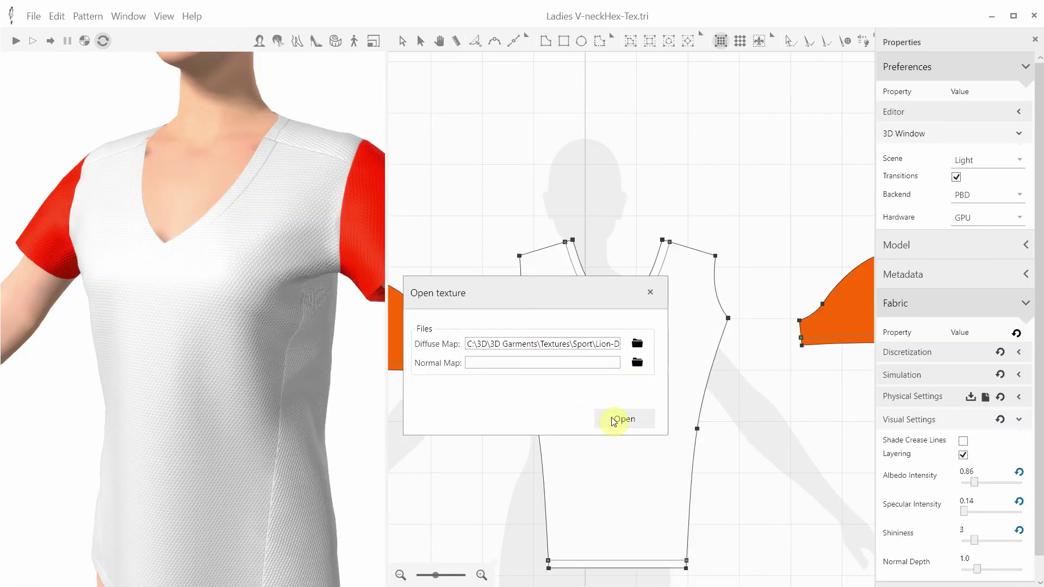
{"action": "left_click", "coordinate": [613, 419]}
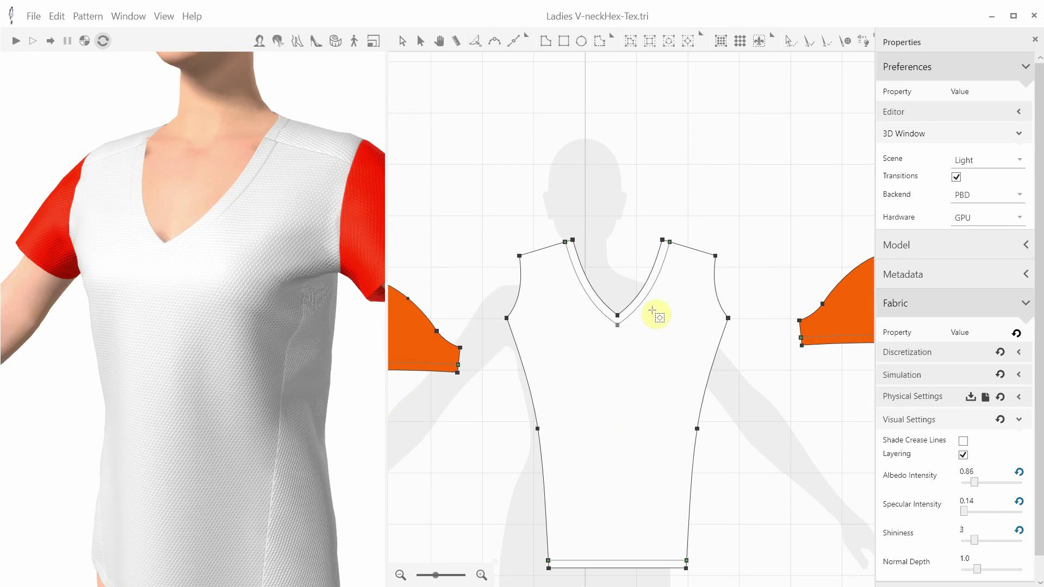
{"action": "left_click", "coordinate": [655, 318]}
{"action": "left_click_drag", "start_coordinate": [654, 318], "coordinate": [656, 320]}
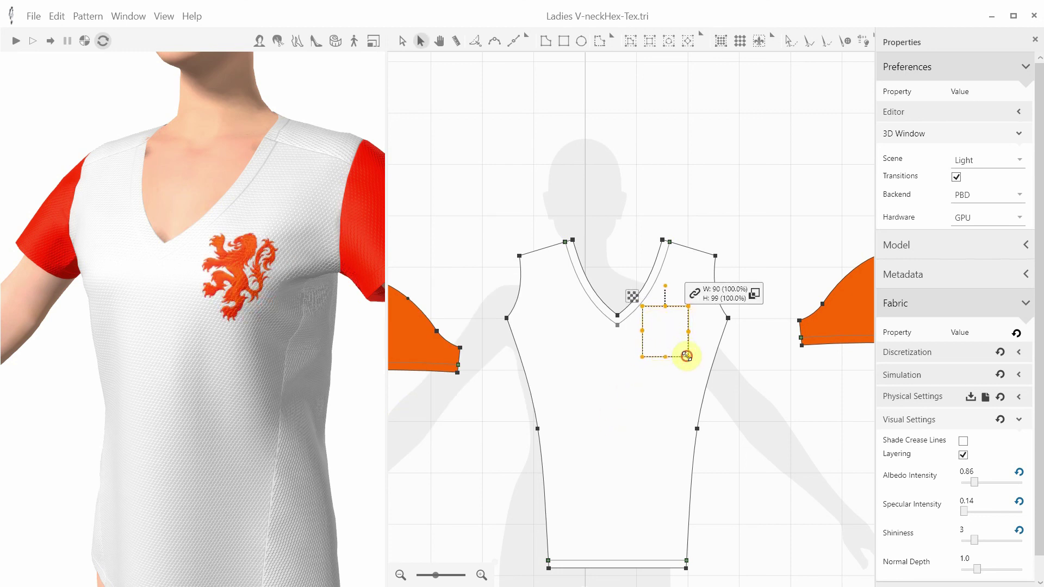
Scale the lion print to about 72 by 72 and rotate it slightly clockwise.
{"action": "left_click_drag", "start_coordinate": [686, 356], "coordinate": [678, 342]}
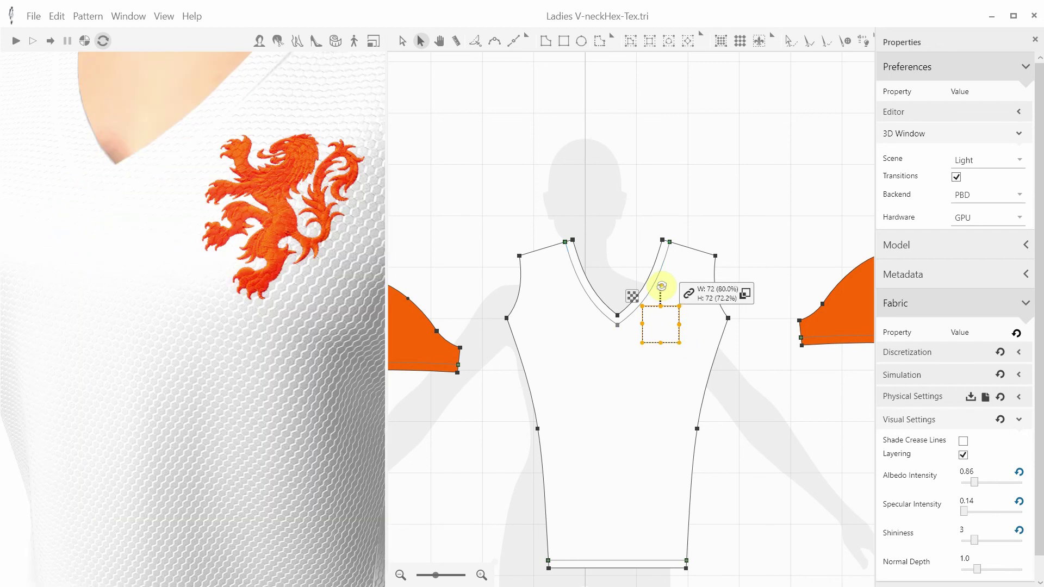
{"action": "left_click_drag", "start_coordinate": [661, 285], "coordinate": [673, 293]}
{"action": "scroll", "coordinate": [350, 274], "scroll_direction": "down", "scroll_amount": 3}
Create a second print overlay with only Lion-Norm.png as its normal map and position it near the shoulder of the shirt front.
{"action": "left_click", "coordinate": [758, 41]}
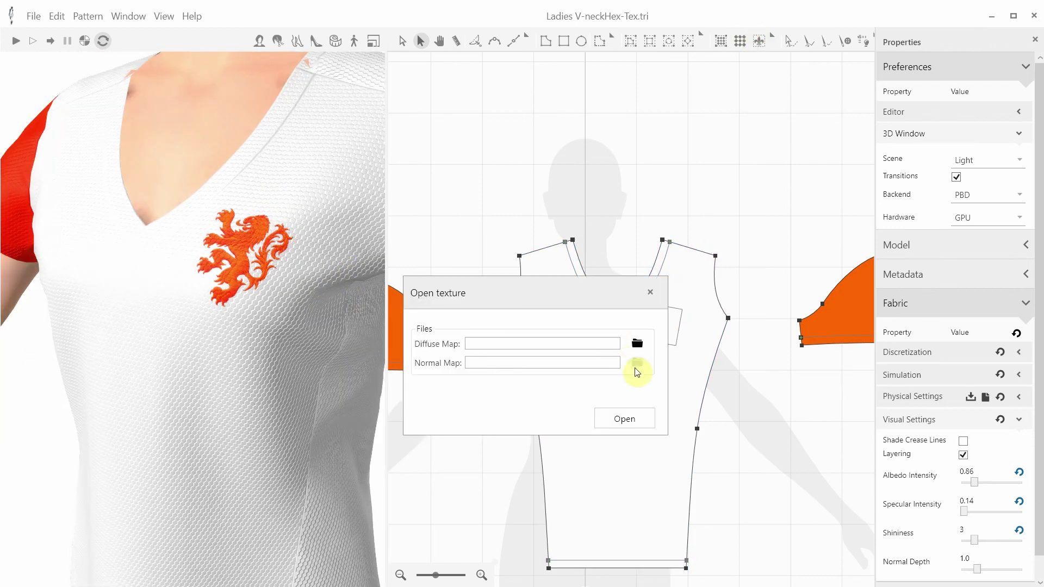
{"action": "left_click", "coordinate": [637, 362]}
{"action": "scroll", "coordinate": [614, 381], "scroll_direction": "down", "scroll_amount": 3}
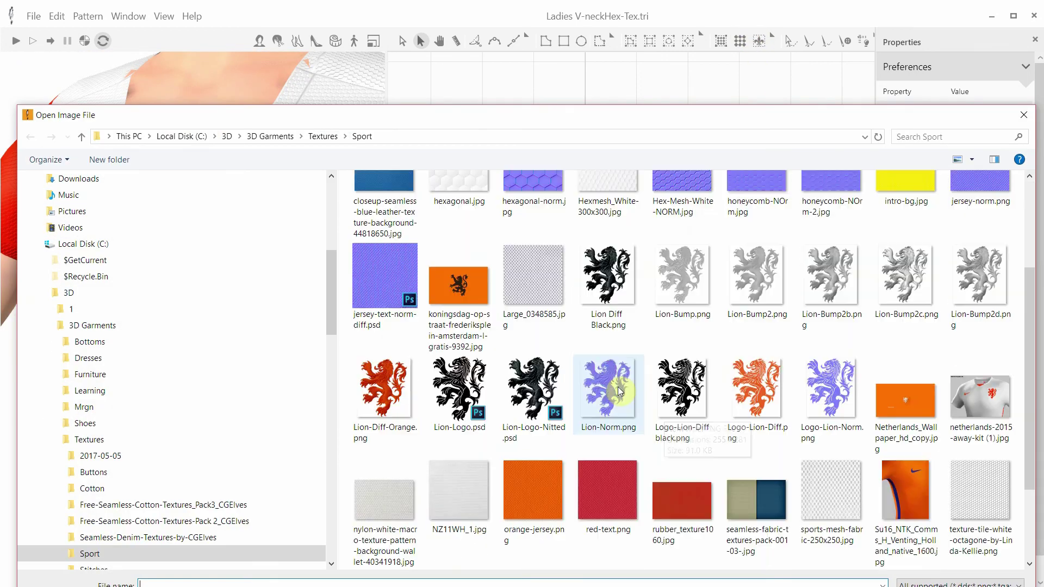
{"action": "double_click", "coordinate": [618, 390]}
{"action": "left_click", "coordinate": [624, 418]}
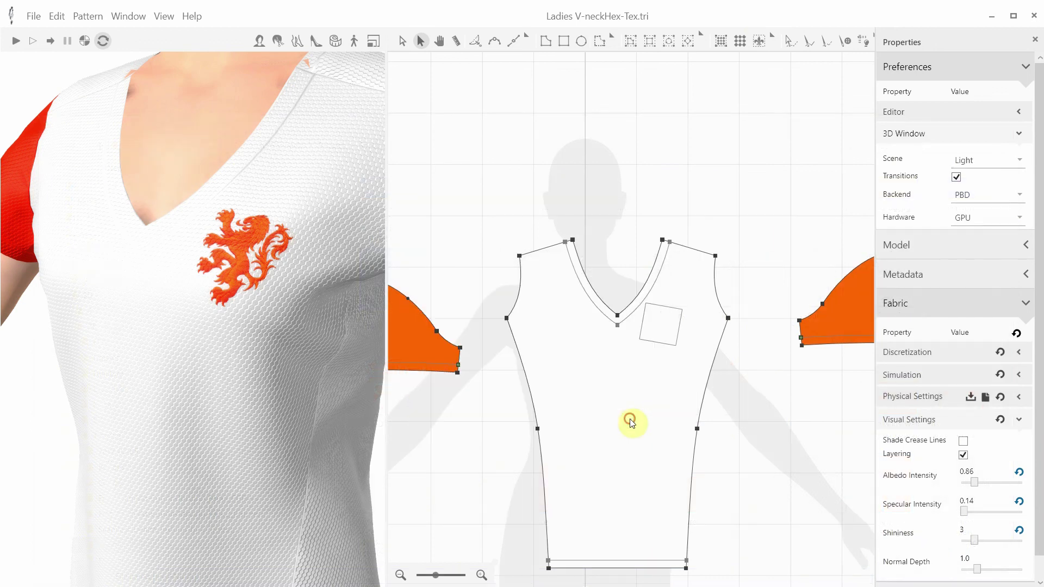
{"action": "left_click", "coordinate": [670, 266]}
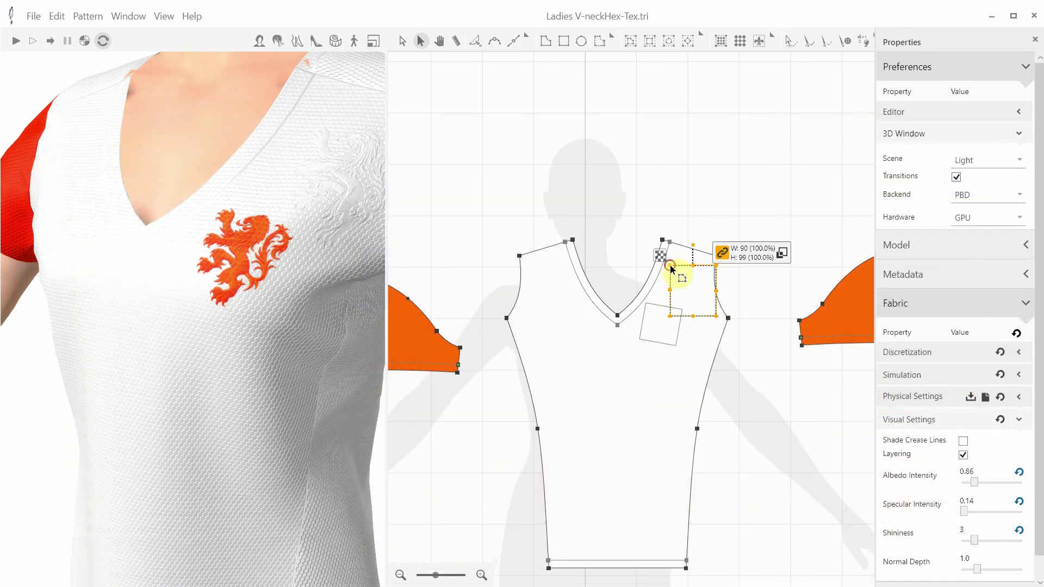
{"action": "left_click_drag", "start_coordinate": [694, 287], "coordinate": [686, 278]}
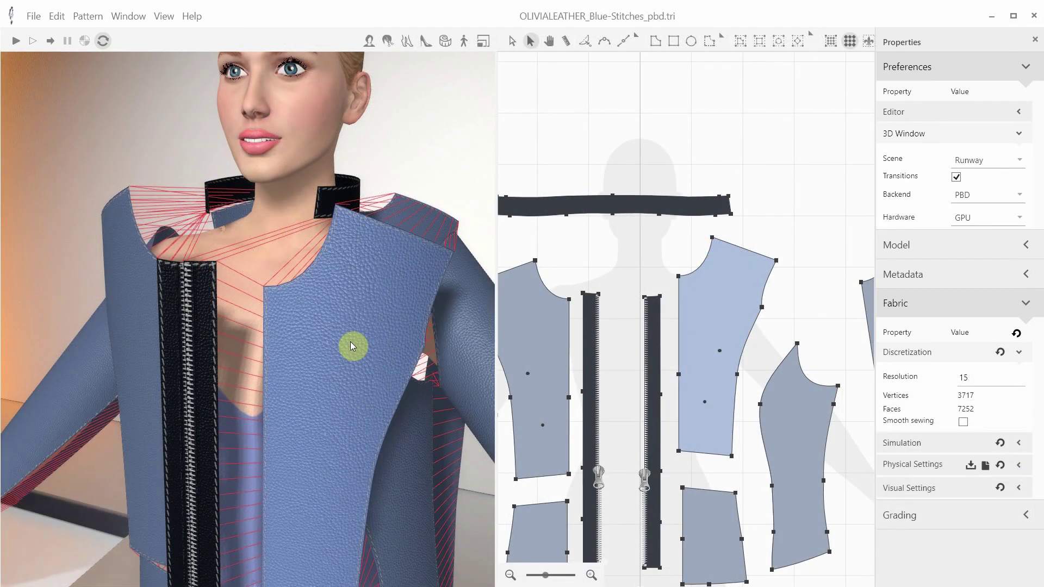
Create a "3D" print overlay with diffuse and normal maps and place it on the blue leather jacket's front piece, about 92 by 60.
{"action": "left_click", "coordinate": [798, 252]}
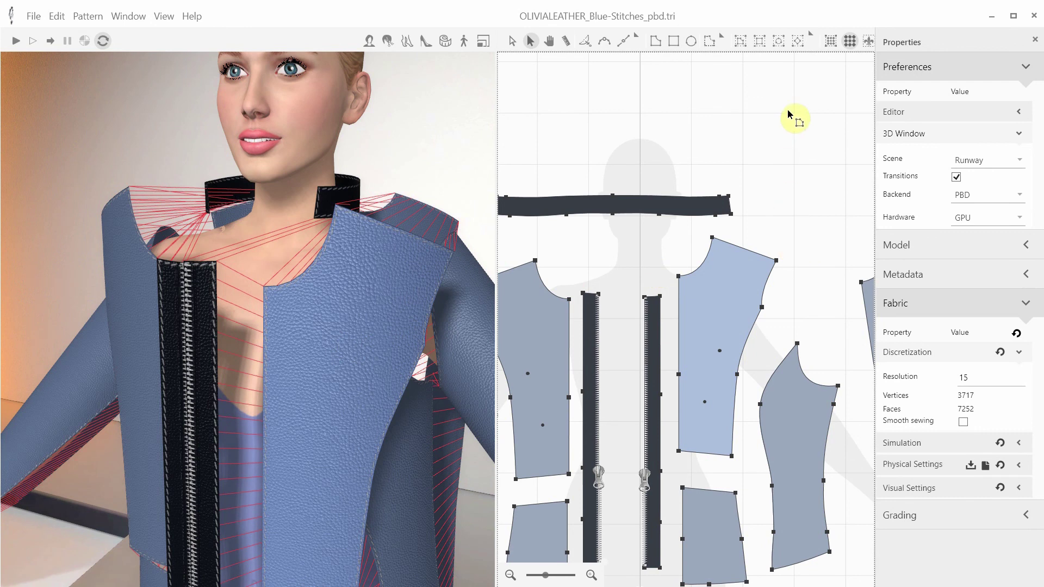
{"action": "left_click", "coordinate": [866, 42]}
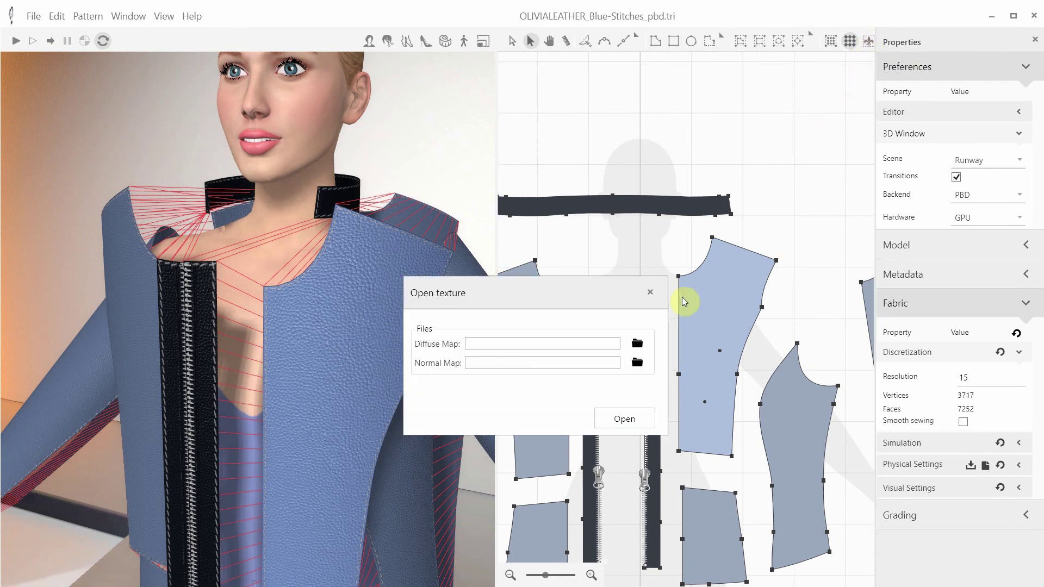
{"action": "left_click", "coordinate": [637, 343]}
{"action": "double_click", "coordinate": [435, 158]}
{"action": "left_click", "coordinate": [634, 363]}
{"action": "double_click", "coordinate": [519, 162]}
{"action": "left_click", "coordinate": [625, 419]}
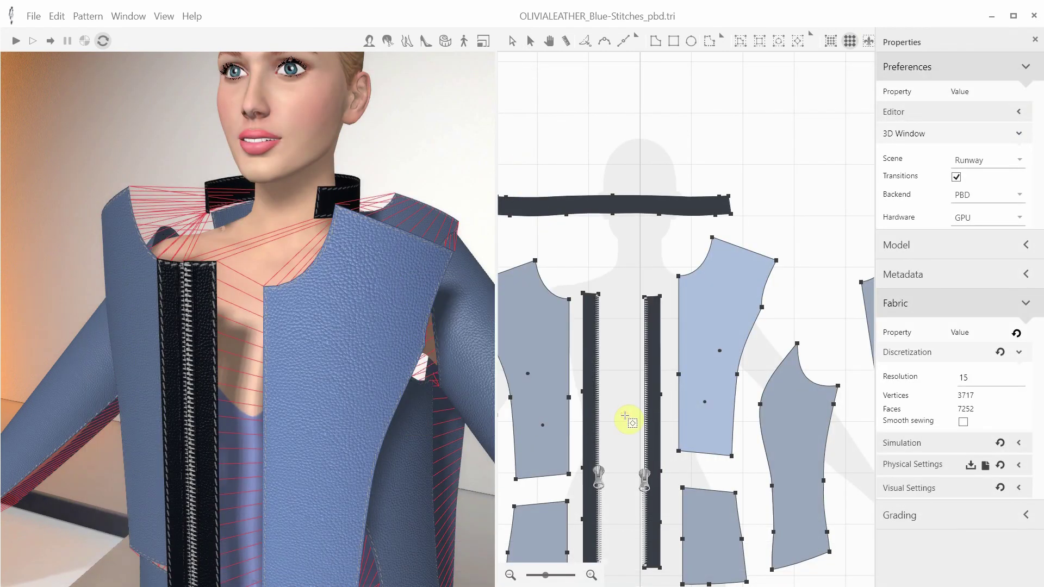
{"action": "left_click", "coordinate": [707, 286]}
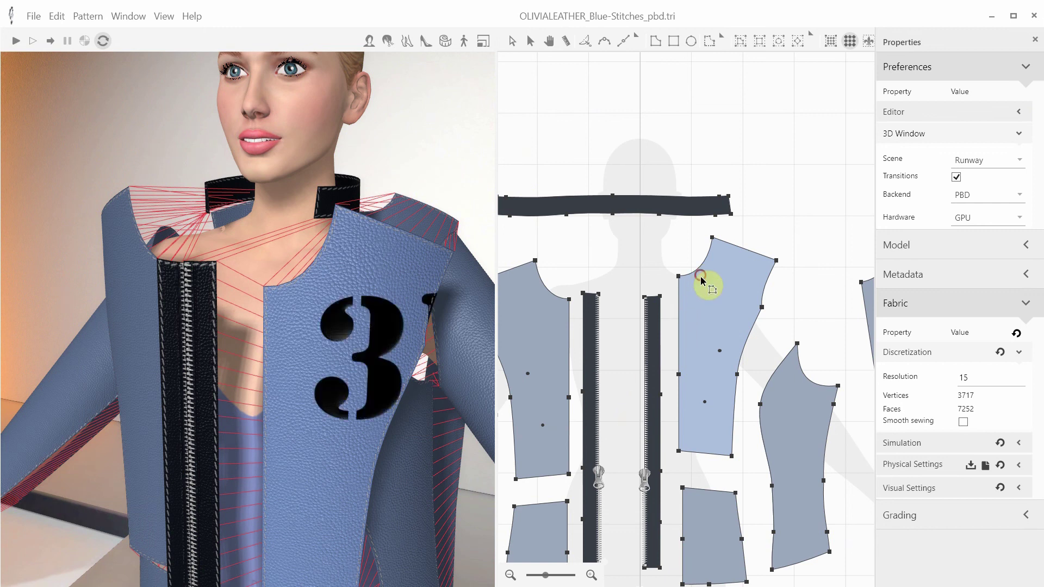
{"action": "left_click_drag", "start_coordinate": [807, 346], "coordinate": [748, 315]}
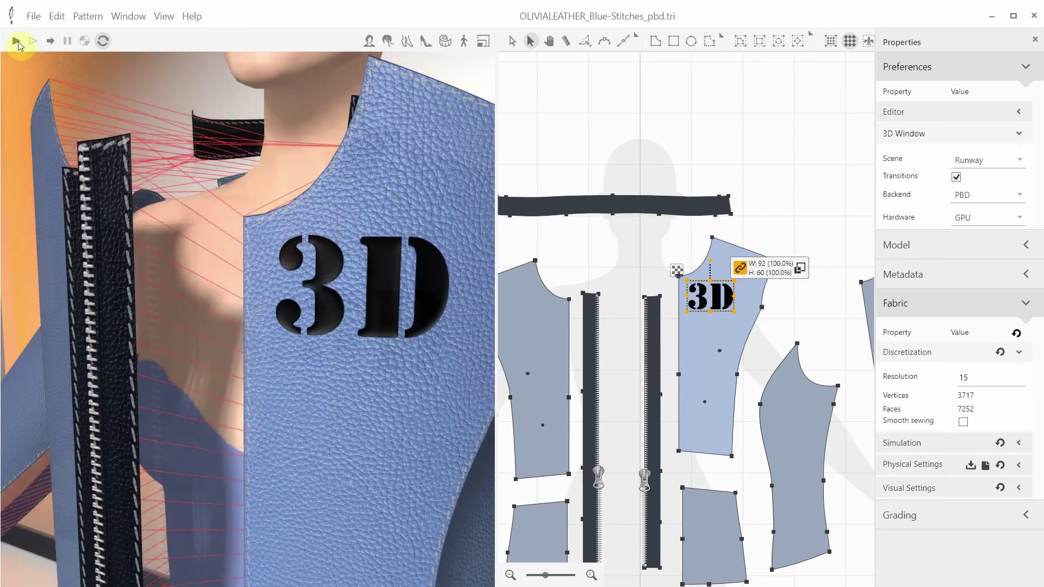
Run the cloth simulation on the leather jacket with its 3D print.
{"action": "left_click", "coordinate": [17, 43]}
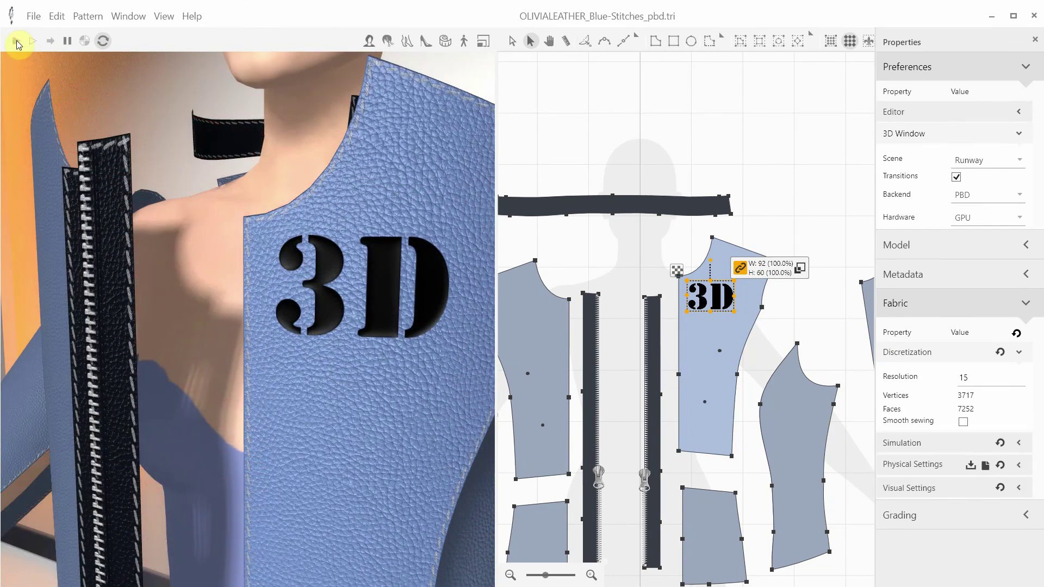
{"action": "left_click", "coordinate": [16, 42]}
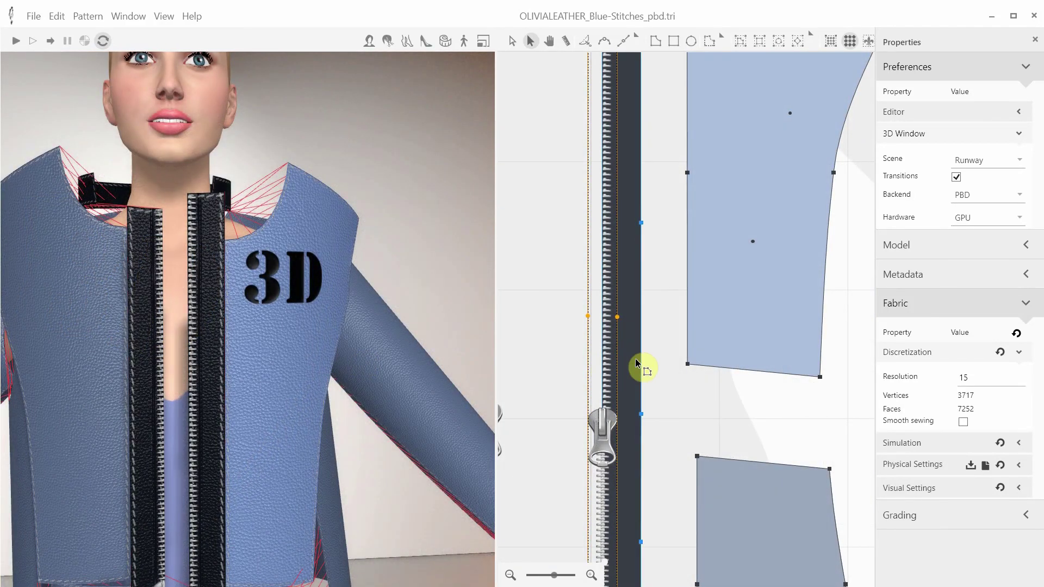
Create a print overlay from Right Diff.png and Right Norm.png and align it along the inner edge of the jacket's second zipper strip.
{"action": "scroll", "coordinate": [640, 365], "scroll_direction": "down", "scroll_amount": 1}
{"action": "scroll", "coordinate": [638, 362], "scroll_direction": "down", "scroll_amount": 1}
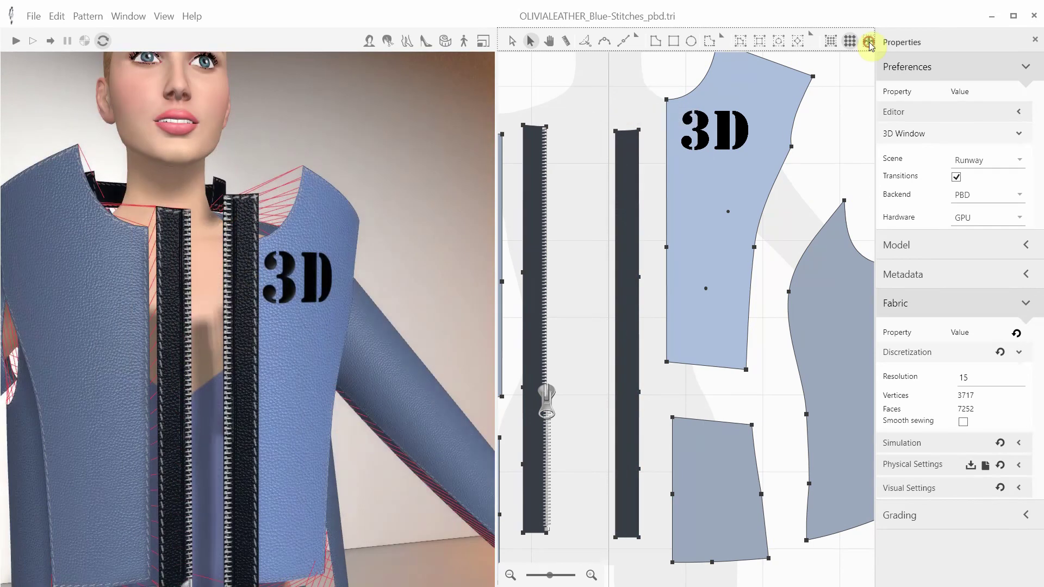
{"action": "left_click", "coordinate": [868, 42]}
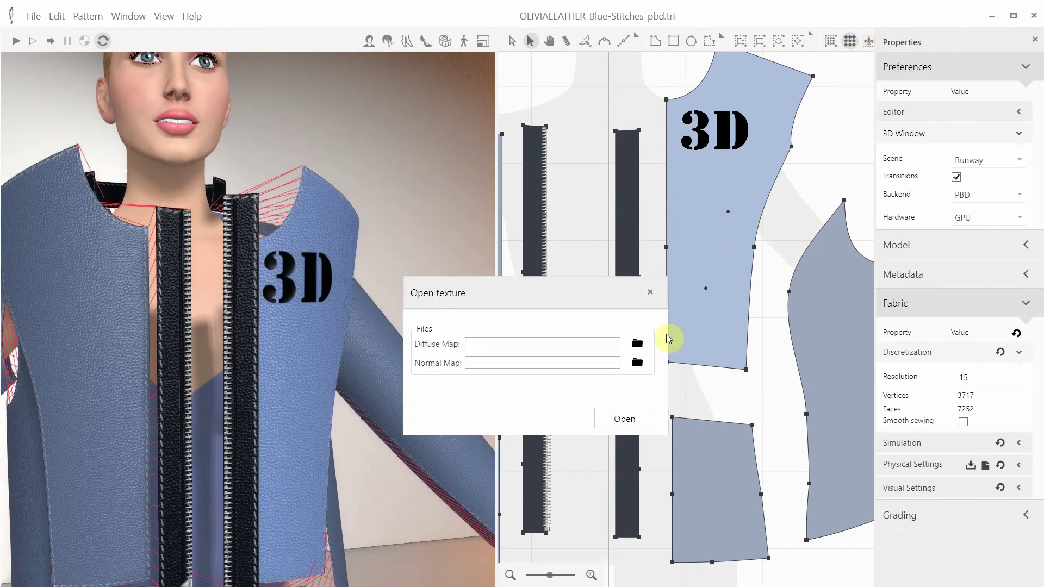
{"action": "left_click", "coordinate": [637, 343]}
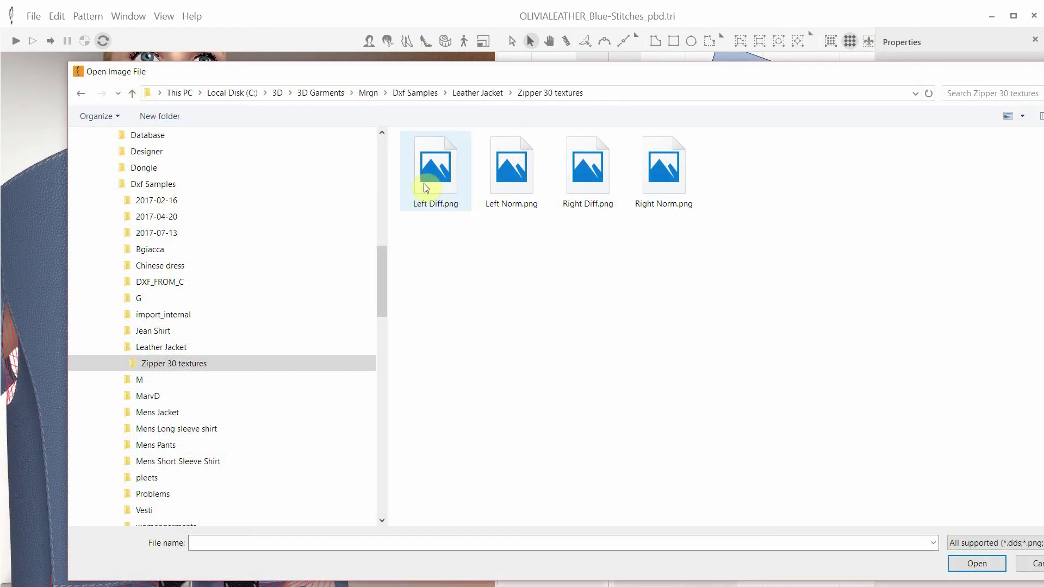
{"action": "double_click", "coordinate": [587, 168]}
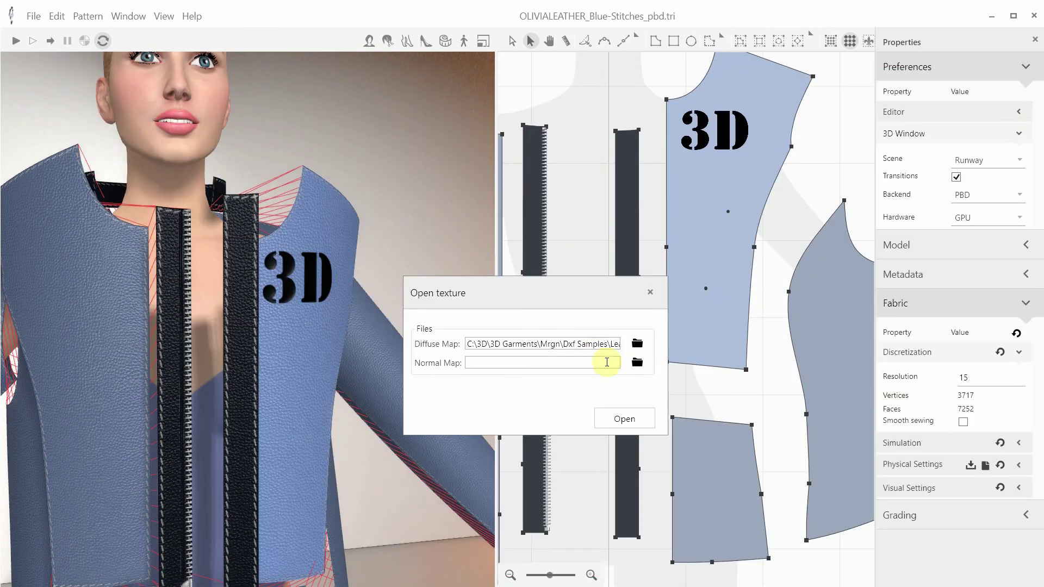
{"action": "left_click", "coordinate": [637, 363]}
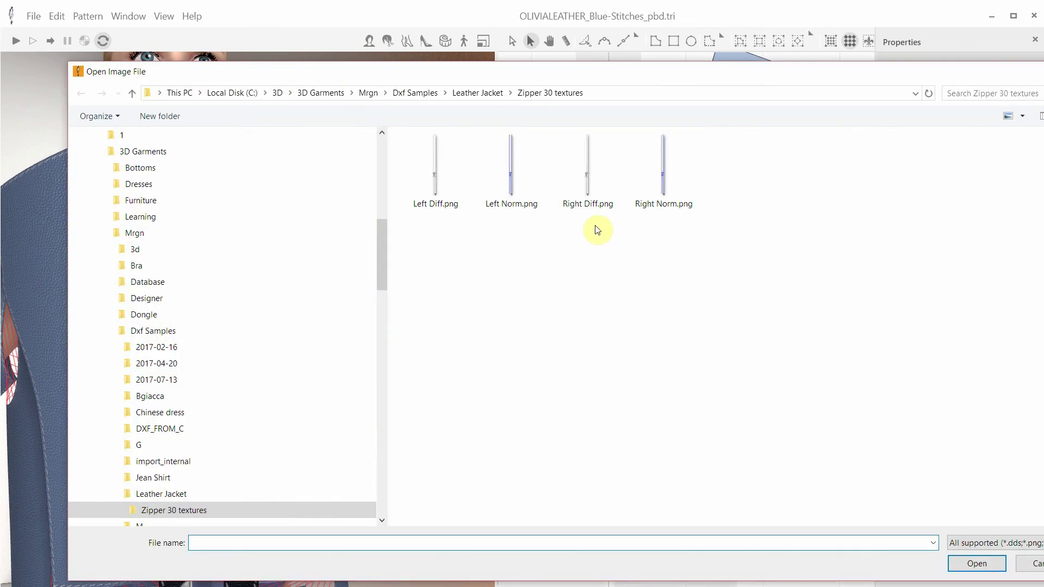
{"action": "double_click", "coordinate": [658, 179]}
{"action": "left_click", "coordinate": [635, 422]}
{"action": "left_click", "coordinate": [620, 132]}
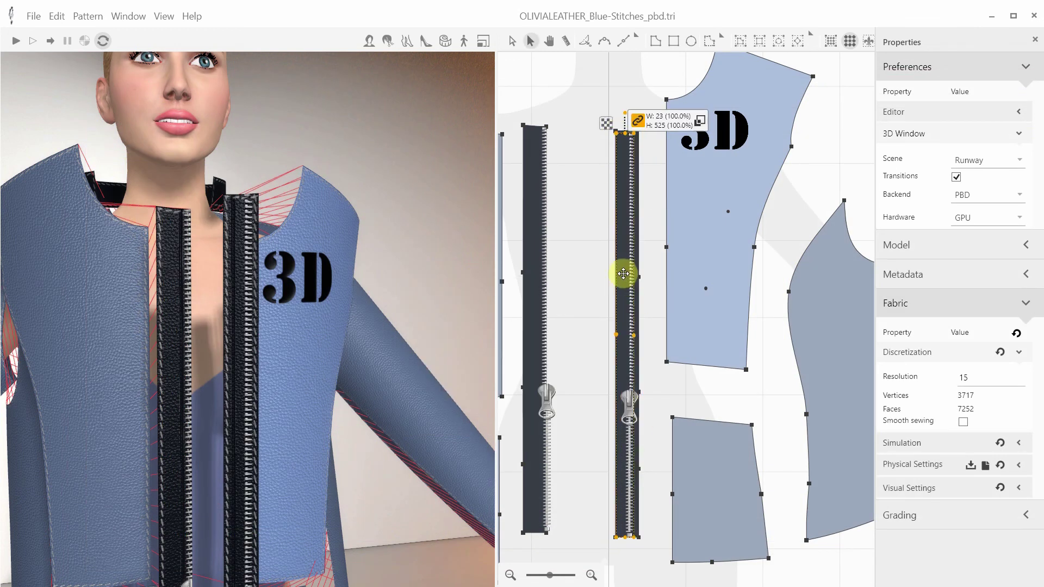
{"action": "left_click_drag", "start_coordinate": [624, 273], "coordinate": [613, 271]}
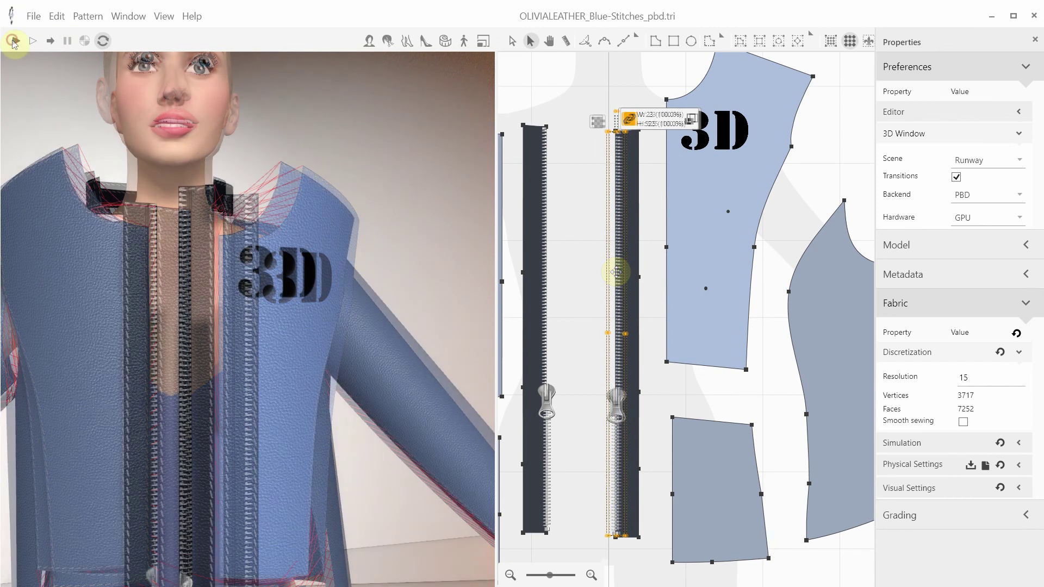
Run the cloth simulation on the leather jacket to drape it with both zipper halves in place.
{"action": "left_click", "coordinate": [16, 43]}
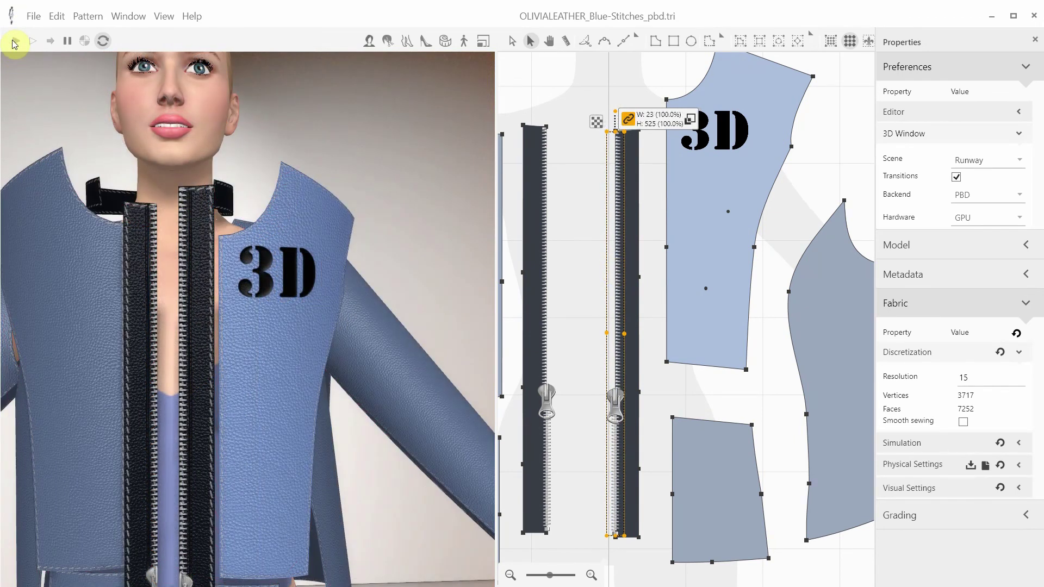
{"action": "left_click", "coordinate": [15, 42]}
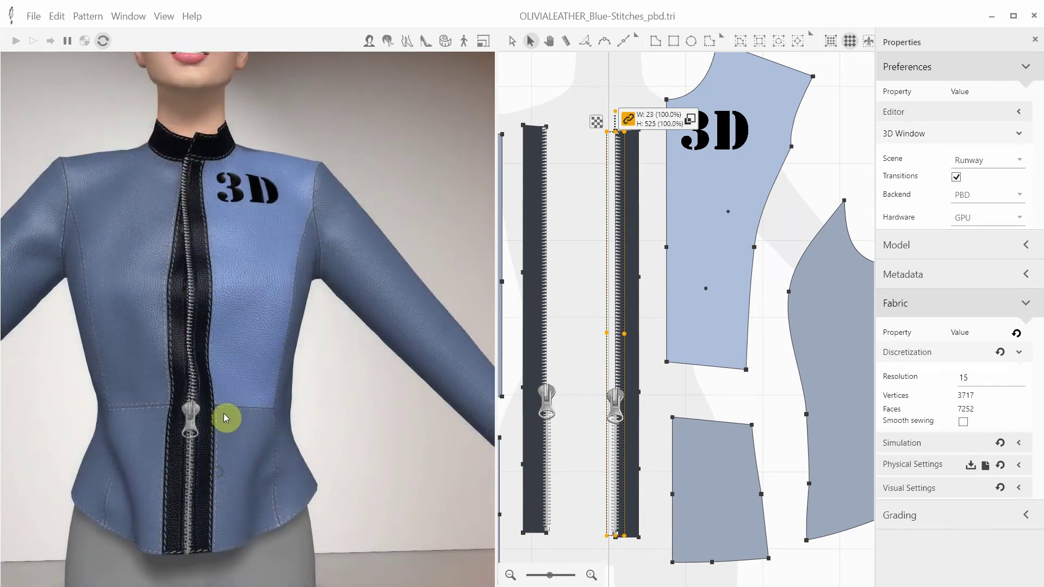
{"action": "scroll", "coordinate": [223, 413], "scroll_direction": "up", "scroll_amount": 4}
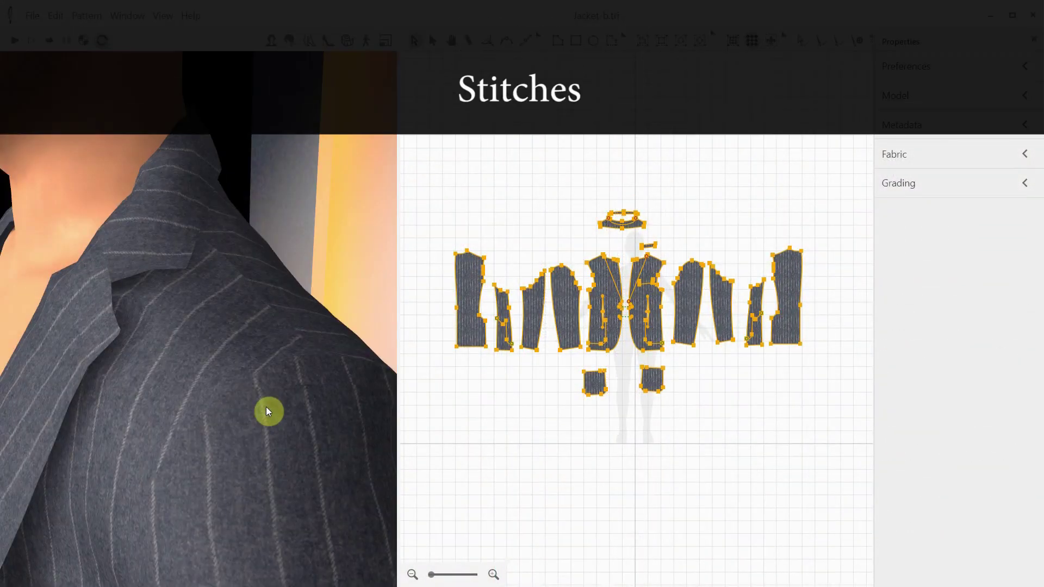
In Jacket-b.tri, open the stitch settings of the front piece's shoulder line and set the emboss width to 5.
{"action": "scroll", "coordinate": [266, 407], "scroll_direction": "down", "scroll_amount": 5}
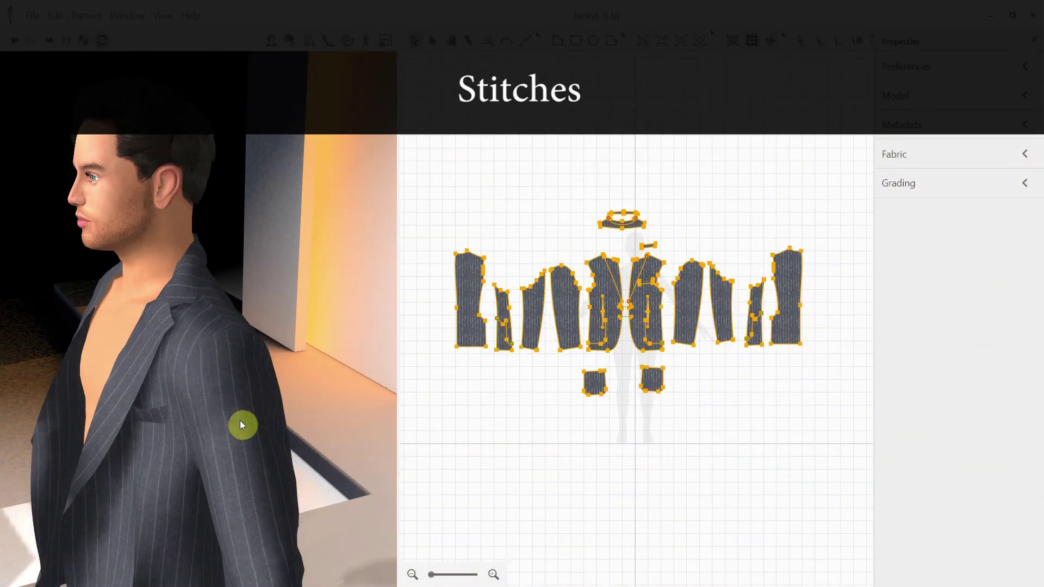
{"action": "mouse_move", "coordinate": [245, 422]}
{"action": "left_mouse_down"}
{"action": "mouse_move", "coordinate": [302, 427]}
{"action": "mouse_move", "coordinate": [252, 426]}
{"action": "left_mouse_up"}
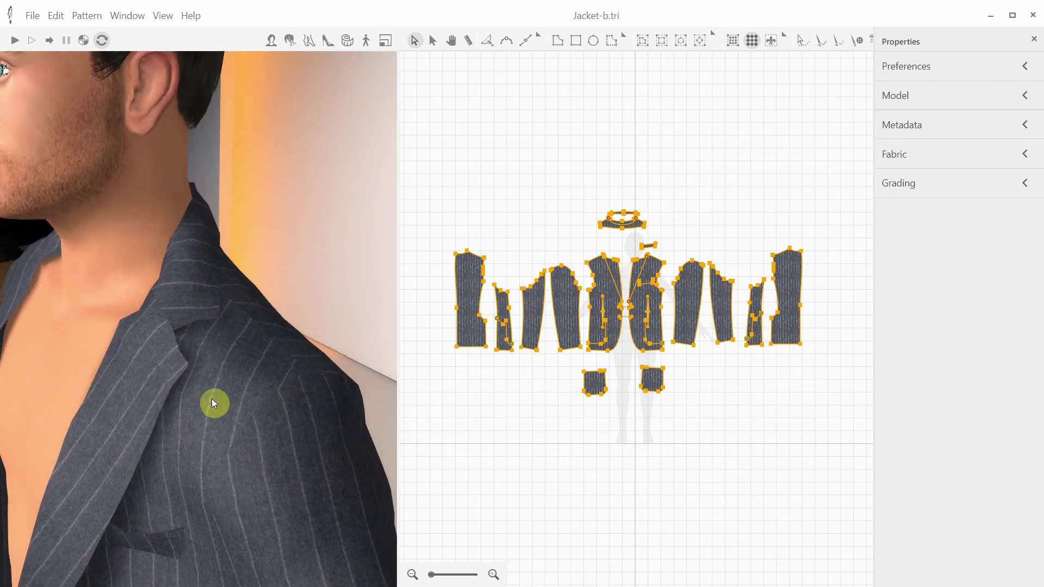
{"action": "left_click_drag", "start_coordinate": [212, 400], "coordinate": [210, 399]}
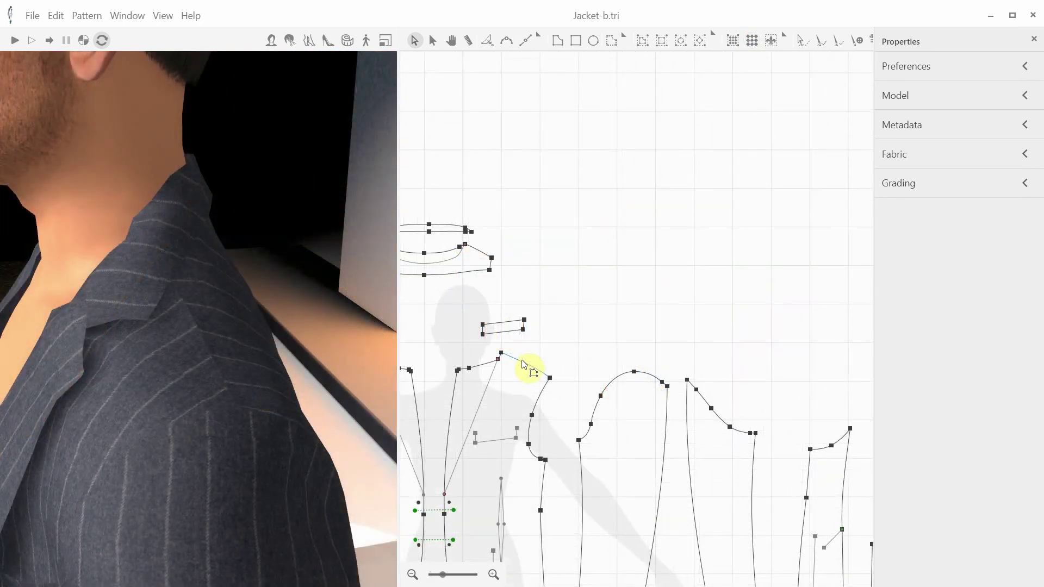
{"action": "left_click", "coordinate": [522, 364]}
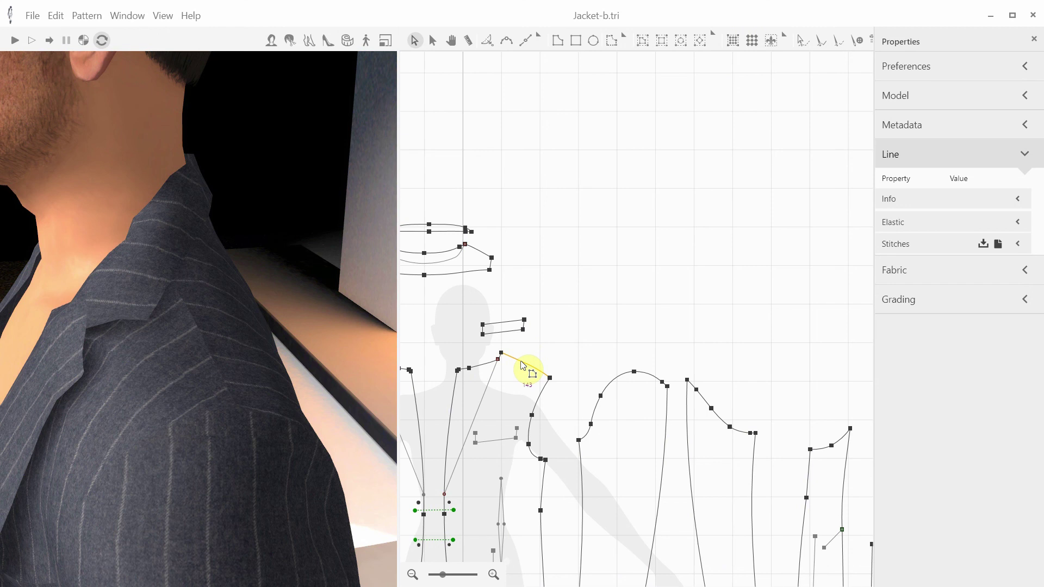
{"action": "left_click", "coordinate": [917, 243]}
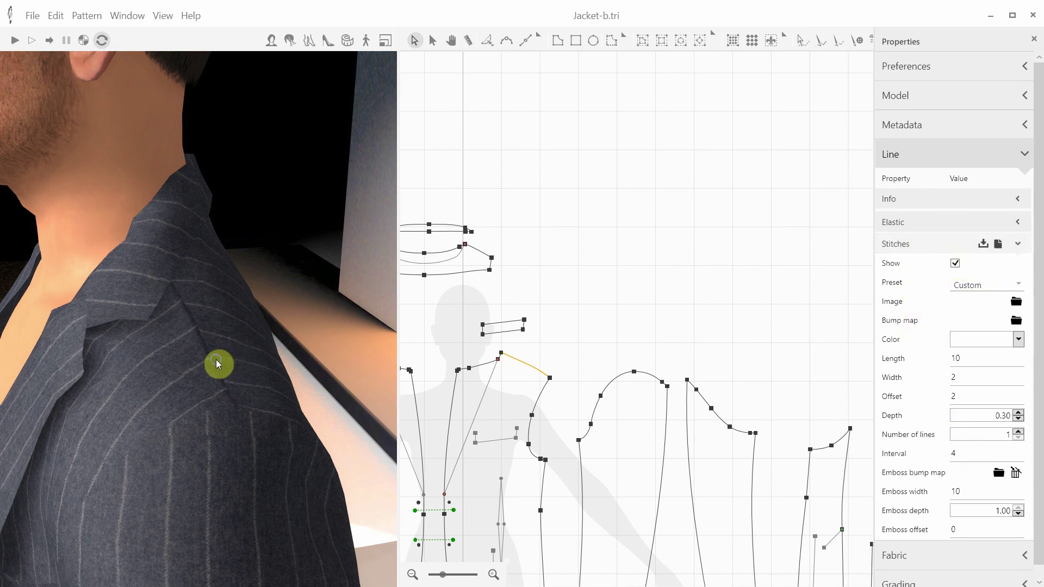
{"action": "left_click_drag", "start_coordinate": [216, 363], "coordinate": [222, 447]}
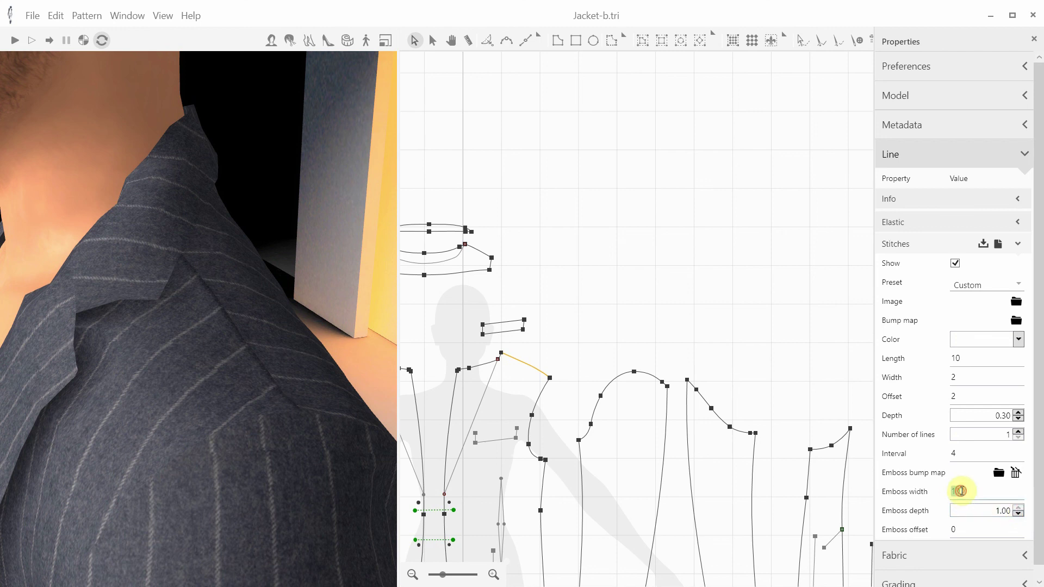
{"action": "type", "text": "5"}
{"action": "right_click_drag", "start_coordinate": [243, 401], "coordinate": [243, 404]}
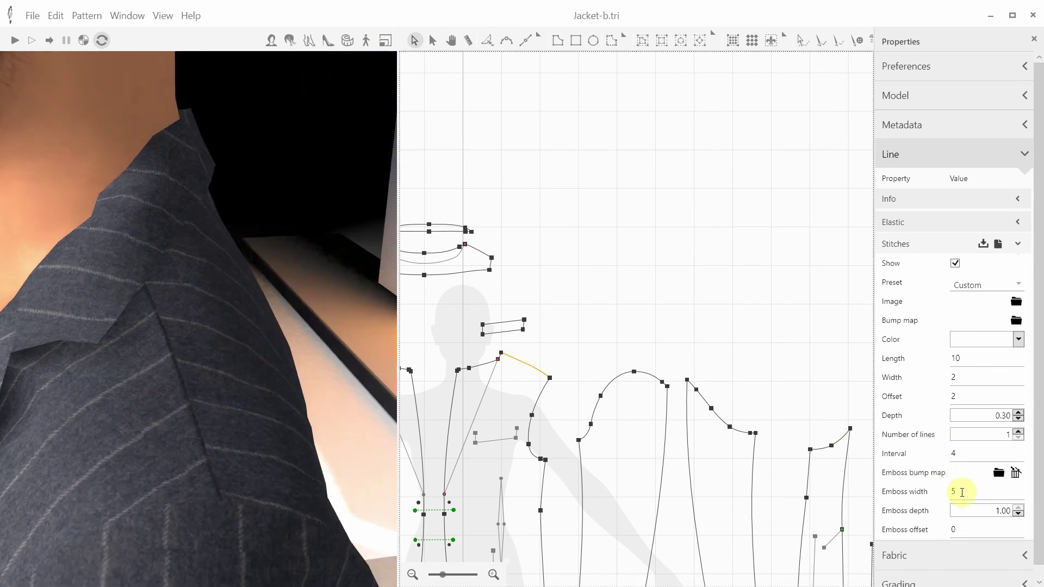
Try emboss widths of 15 and 7 on the shoulder line's stitching.
{"action": "left_click", "coordinate": [961, 492]}
{"action": "type", "text": "15"}
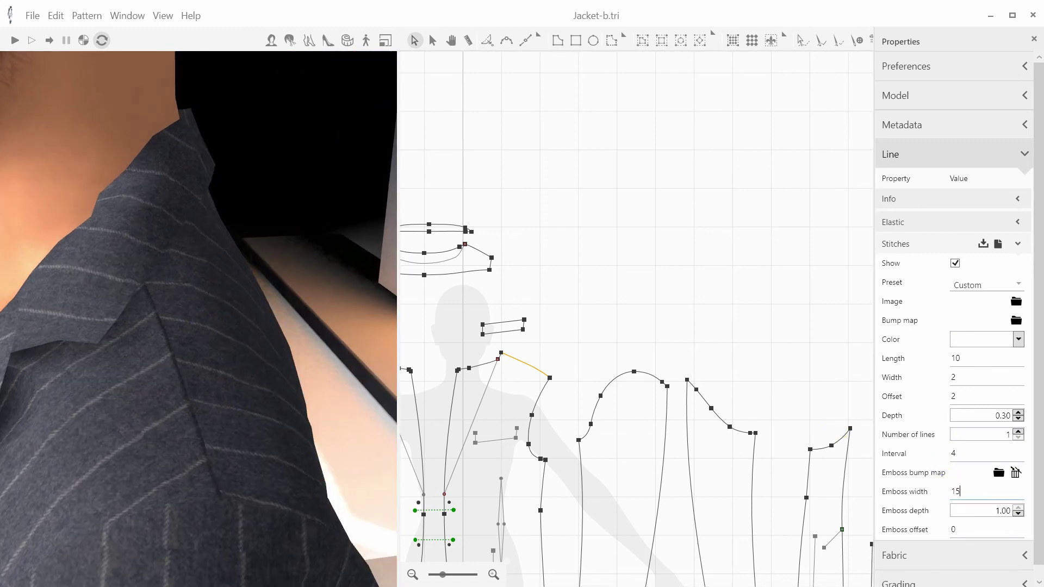
{"action": "double_click", "coordinate": [959, 491]}
{"action": "type", "text": "7"}
Load Edge01.png as the shoulder line's emboss bump map and save the stitch settings as the template edge03.xml.
{"action": "left_click", "coordinate": [999, 472]}
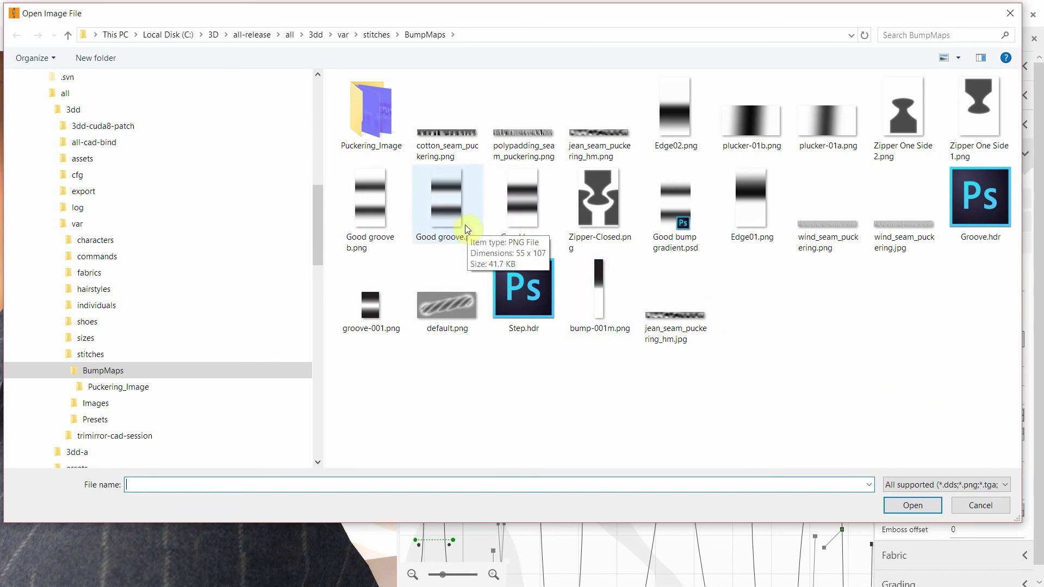
{"action": "double_click", "coordinate": [738, 214]}
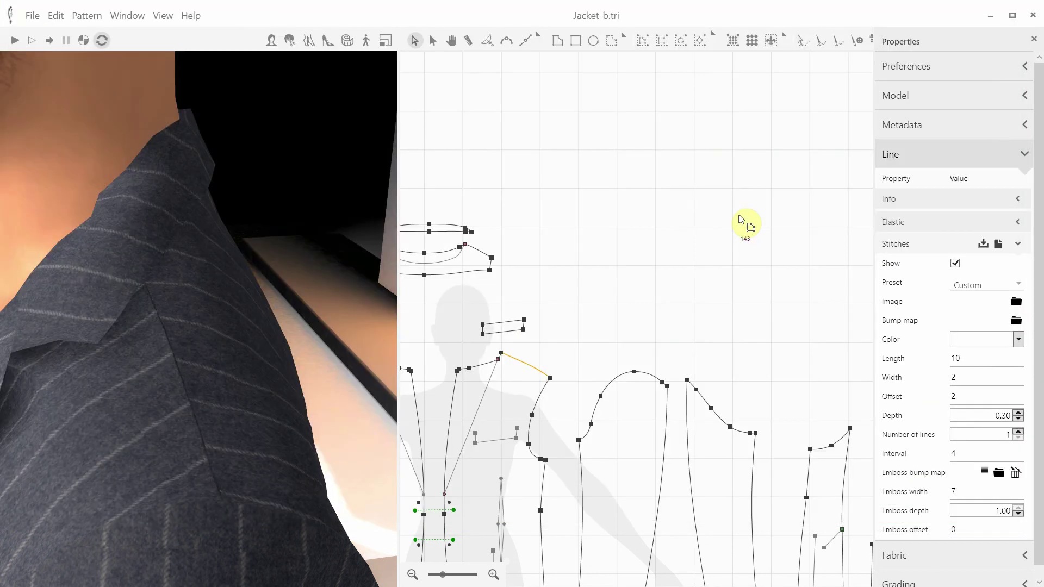
{"action": "left_click", "coordinate": [988, 245]}
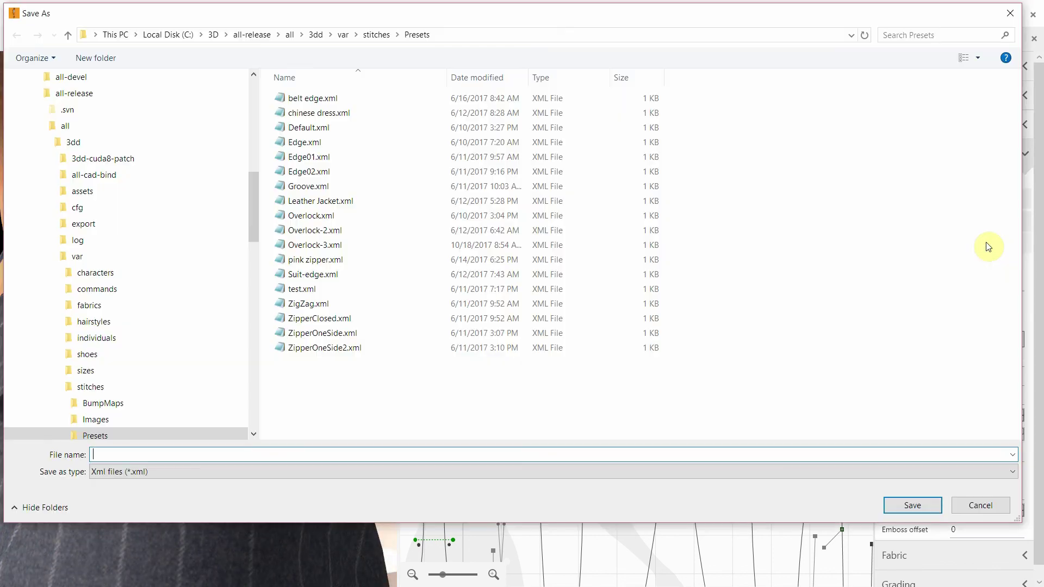
{"action": "type", "text": "edge03"}
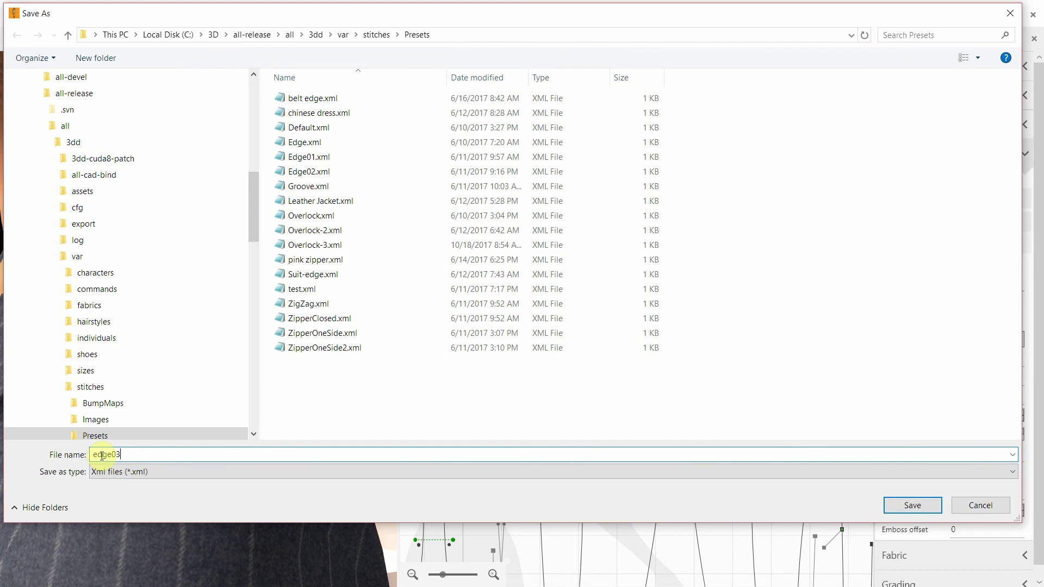
{"action": "type", "text": ".xml"}
{"action": "key", "text": "Return"}
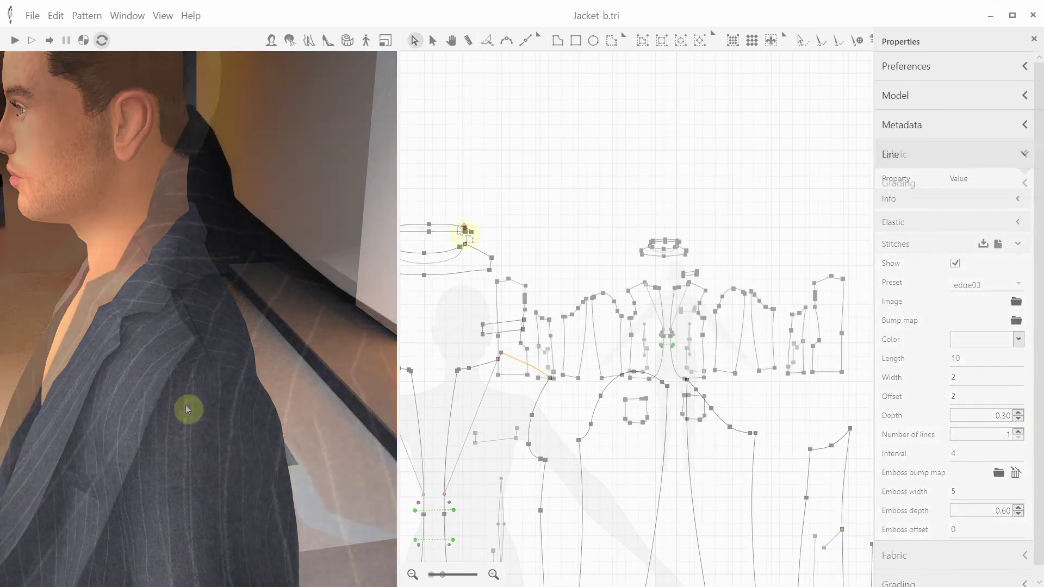
Select all jacket pattern pieces and apply the edge03 stitch preset to them.
{"action": "left_click_drag", "start_coordinate": [443, 179], "coordinate": [869, 459]}
{"action": "right_click", "coordinate": [768, 368]}
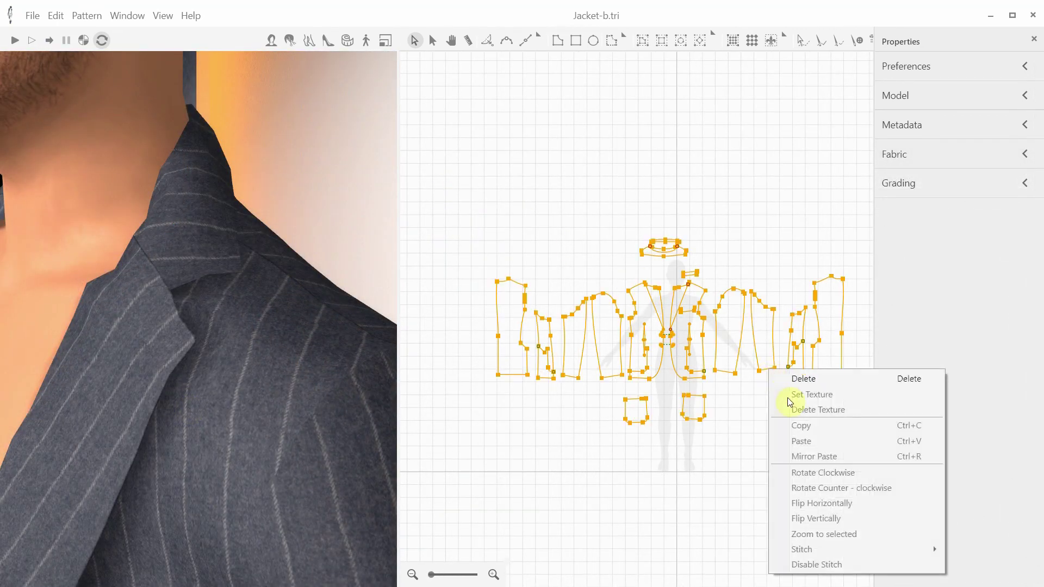
{"action": "mouse_move", "coordinate": [807, 551]}
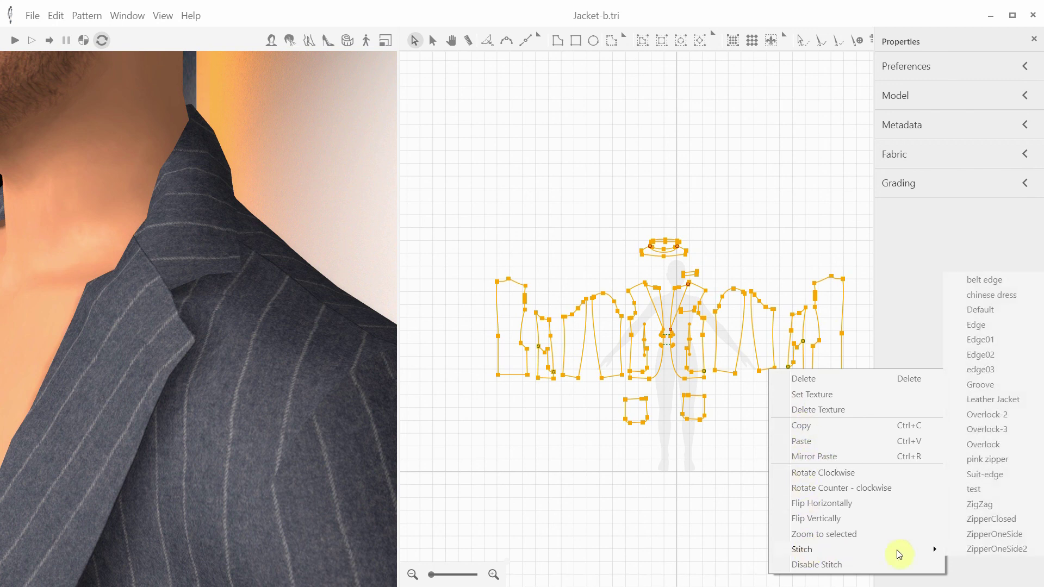
{"action": "left_click", "coordinate": [994, 371]}
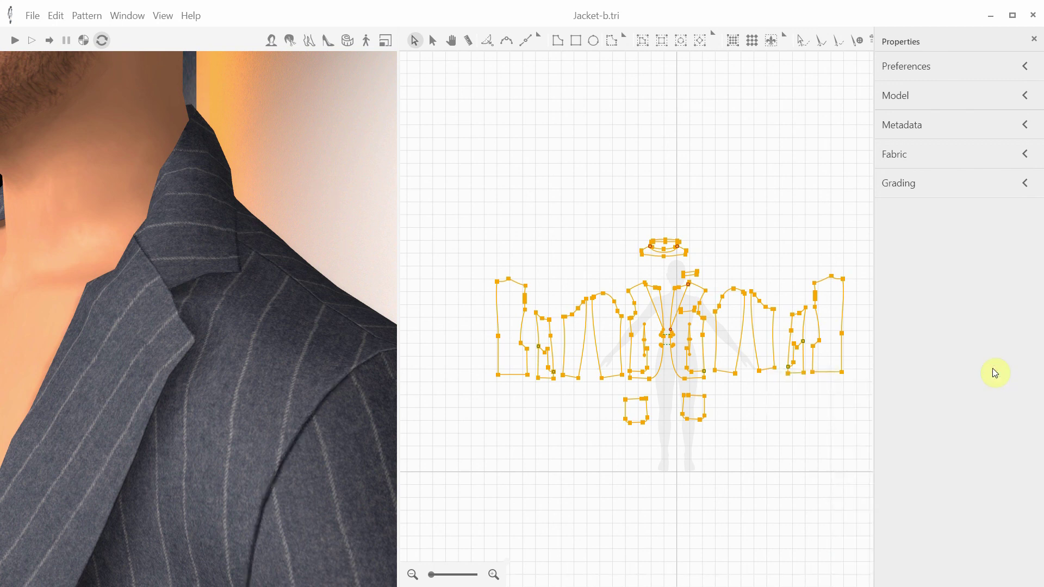
Apply the Suit-edge stitch preset to all selected jacket pieces.
{"action": "scroll", "coordinate": [301, 357], "scroll_direction": "down", "scroll_amount": 3}
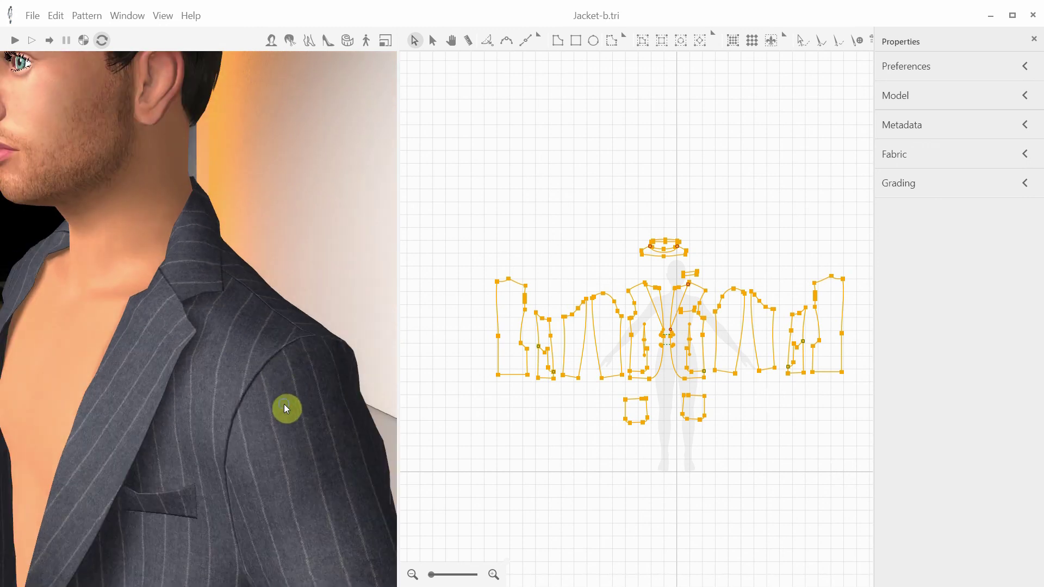
{"action": "scroll", "coordinate": [284, 403], "scroll_direction": "down", "scroll_amount": 3}
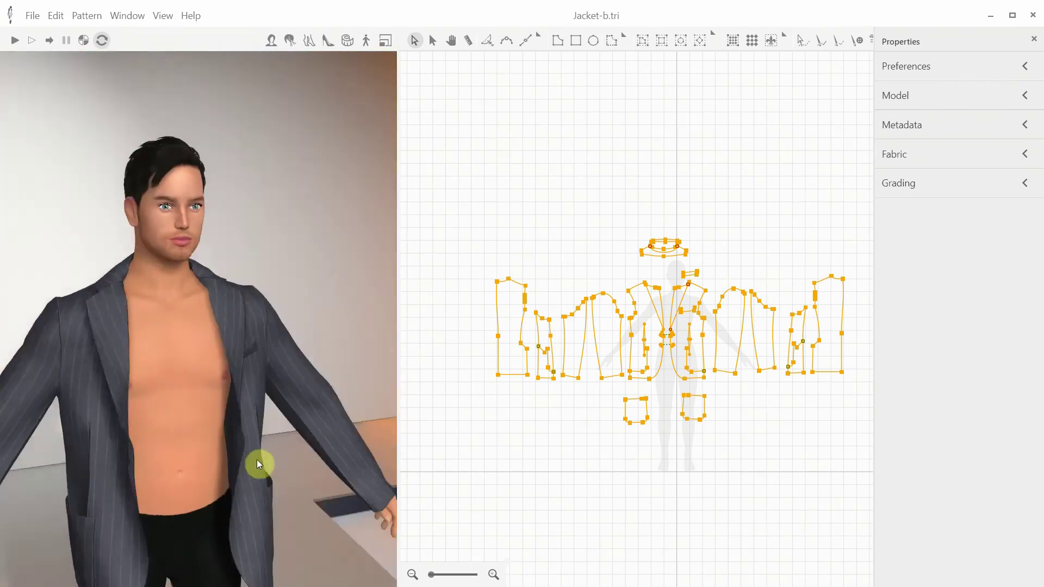
{"action": "mouse_move", "coordinate": [257, 460]}
{"action": "middle_mouse_down"}
{"action": "mouse_move", "coordinate": [279, 460]}
{"action": "mouse_move", "coordinate": [258, 459]}
{"action": "middle_mouse_up"}
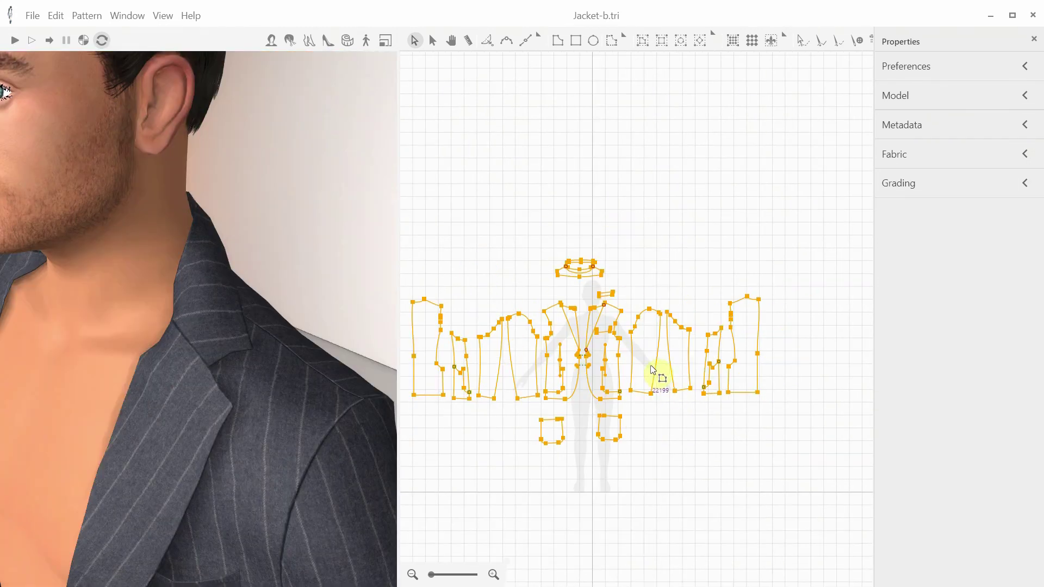
{"action": "right_click", "coordinate": [650, 366]}
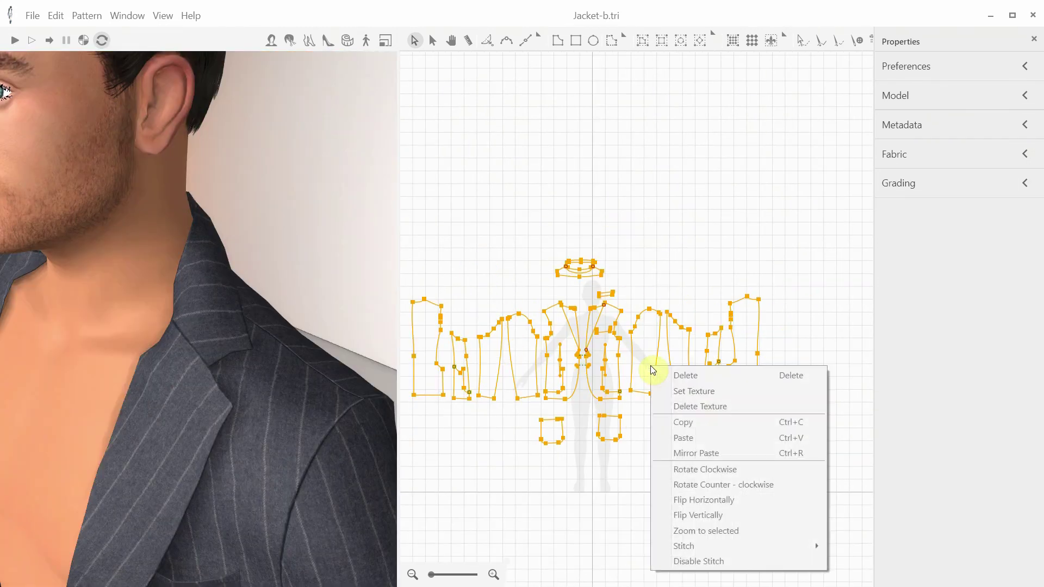
{"action": "mouse_move", "coordinate": [689, 545]}
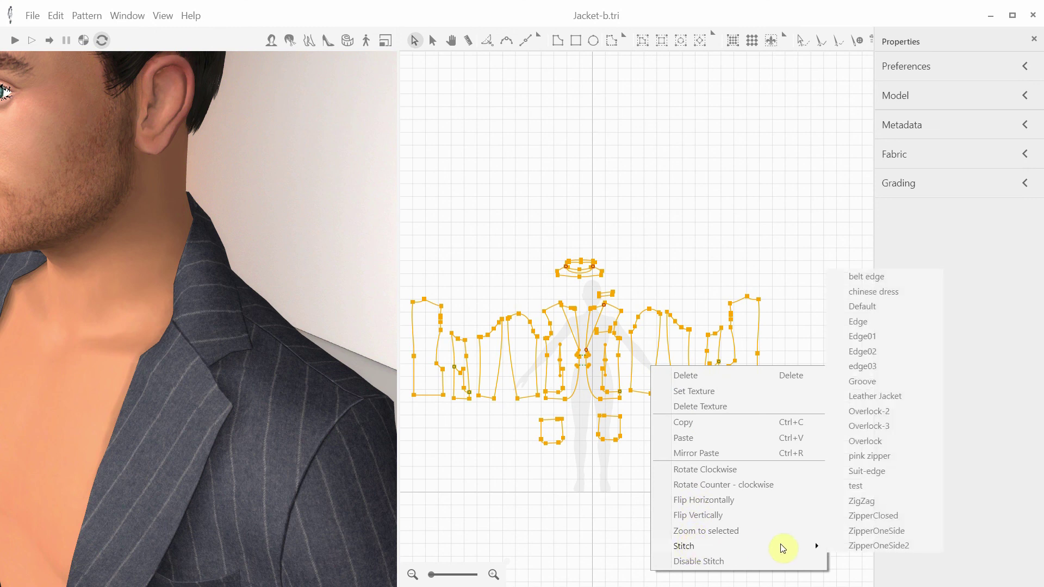
{"action": "left_click", "coordinate": [869, 472]}
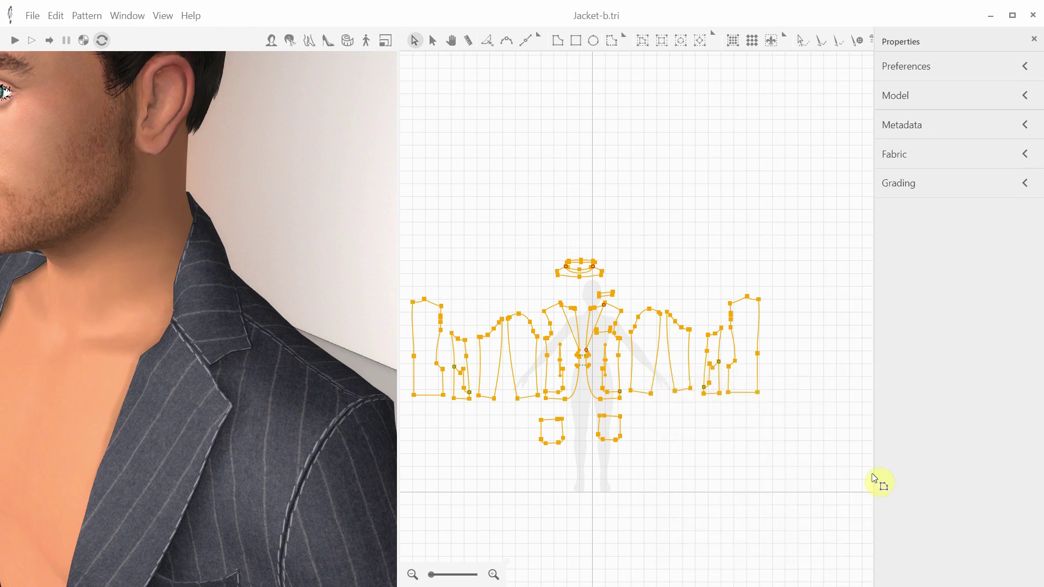
Set the stitching on the front piece's upper armhole line to 2 lines with an interval of 9.
{"action": "scroll", "coordinate": [625, 324], "scroll_direction": "up", "scroll_amount": 5}
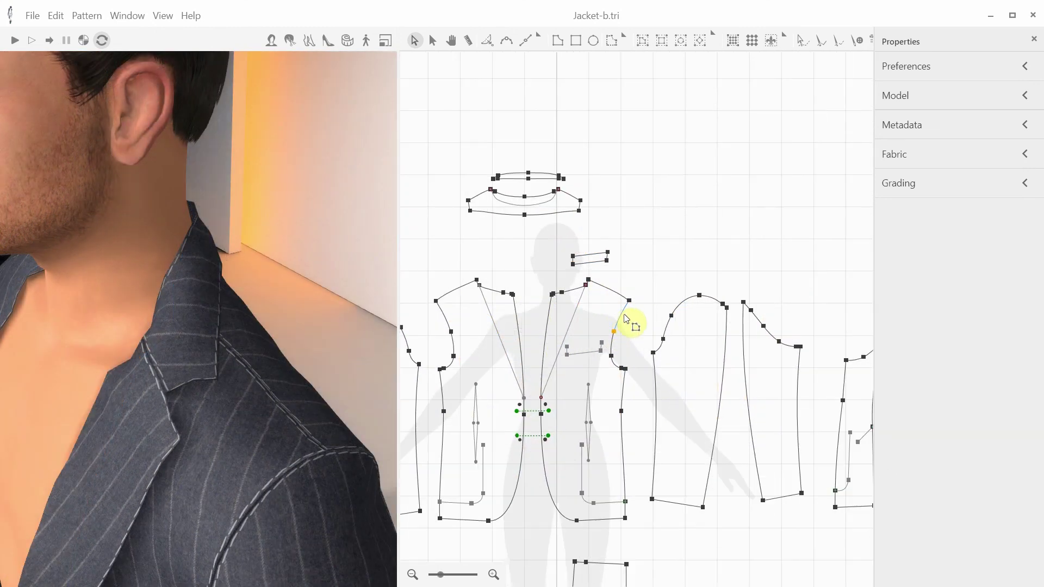
{"action": "left_click", "coordinate": [623, 319]}
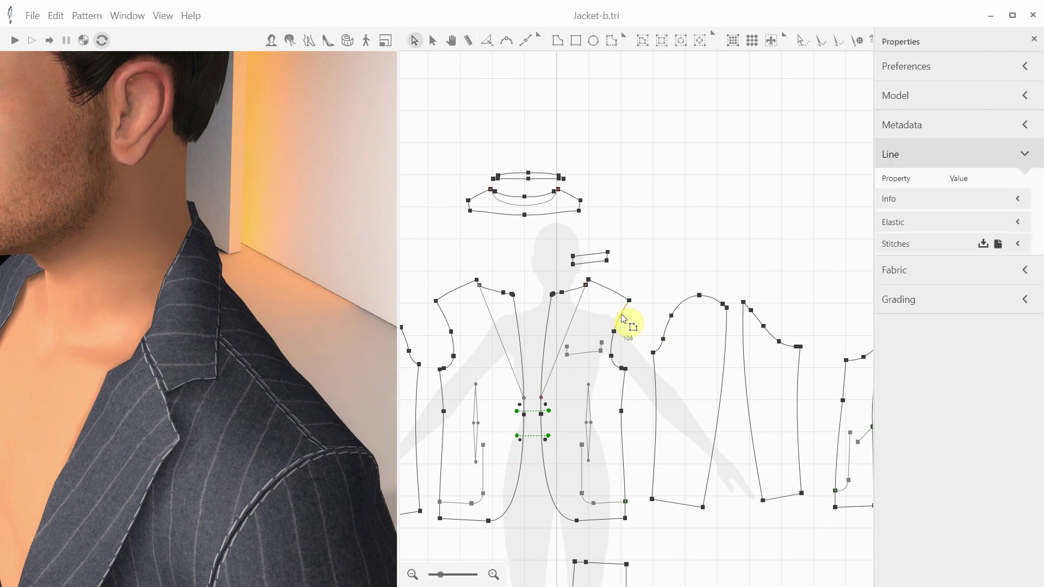
{"action": "left_click", "coordinate": [924, 243]}
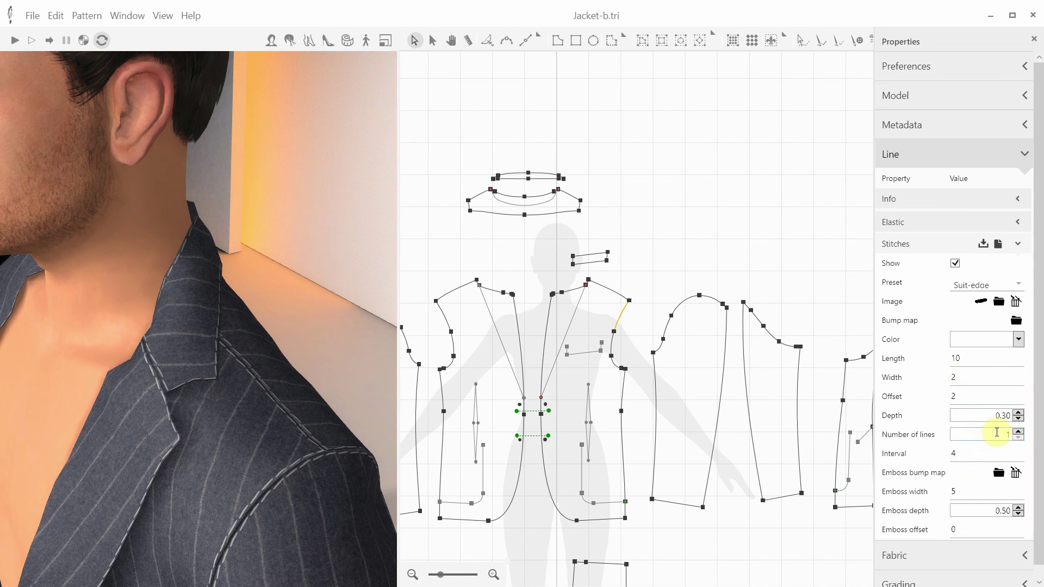
{"action": "left_click", "coordinate": [1018, 432]}
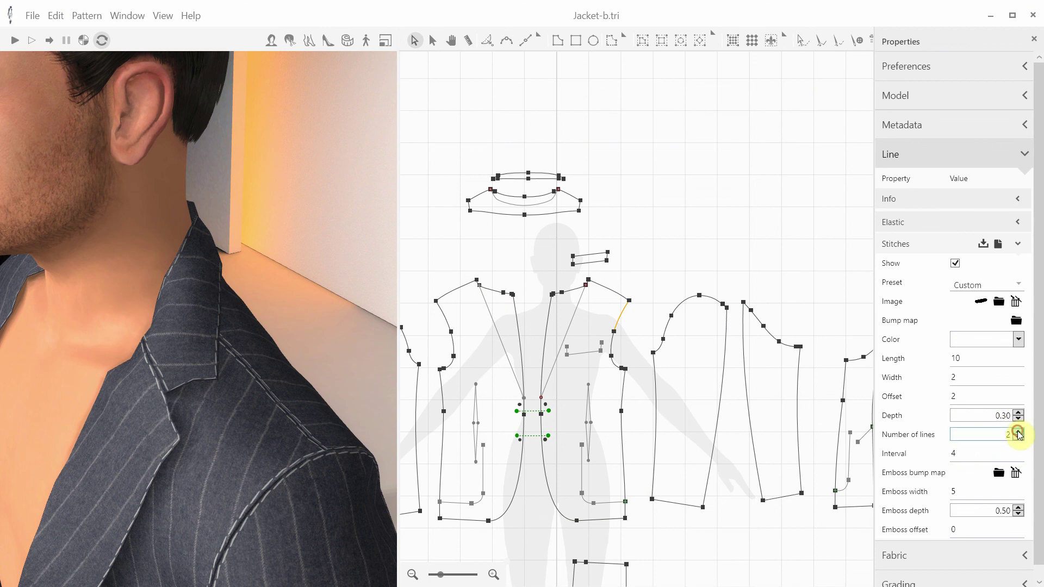
{"action": "double_click", "coordinate": [958, 453]}
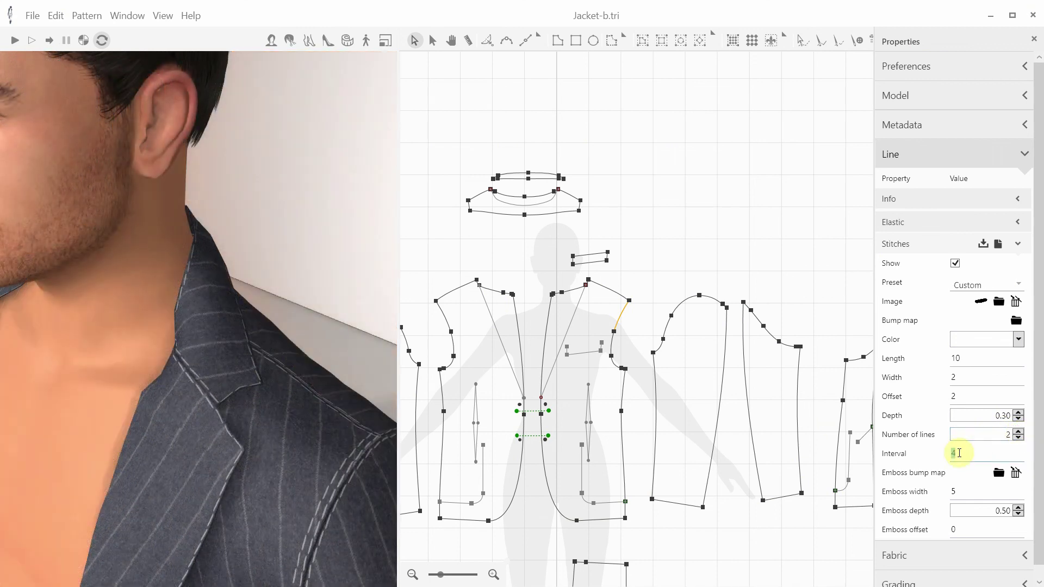
{"action": "type", "text": "9"}
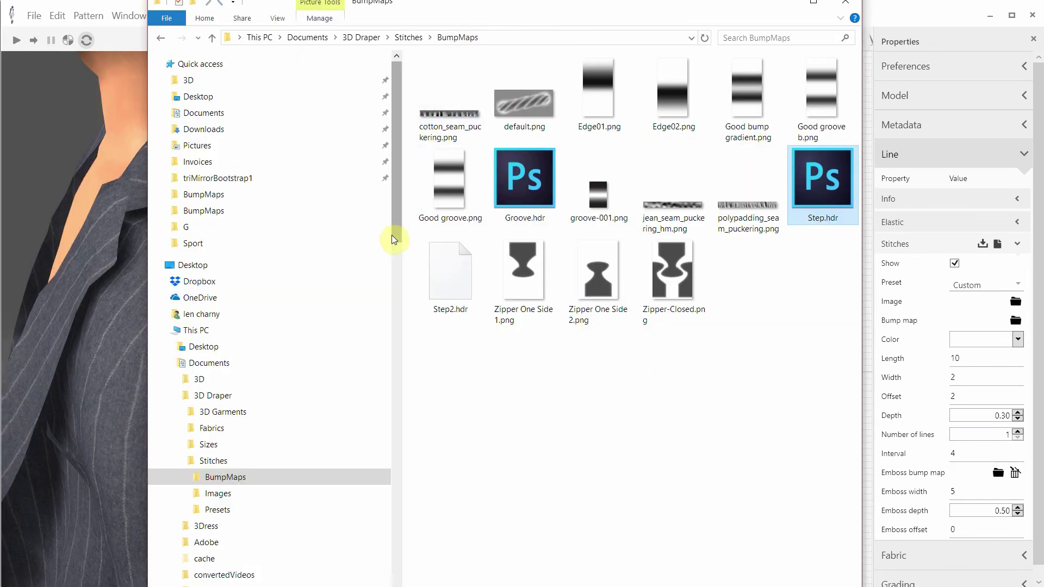
In File Explorer, look through the 3D Draper Stitches folder and its Images, BumpMaps and Presets subfolders.
{"action": "left_click_drag", "start_coordinate": [394, 225], "coordinate": [399, 265]}
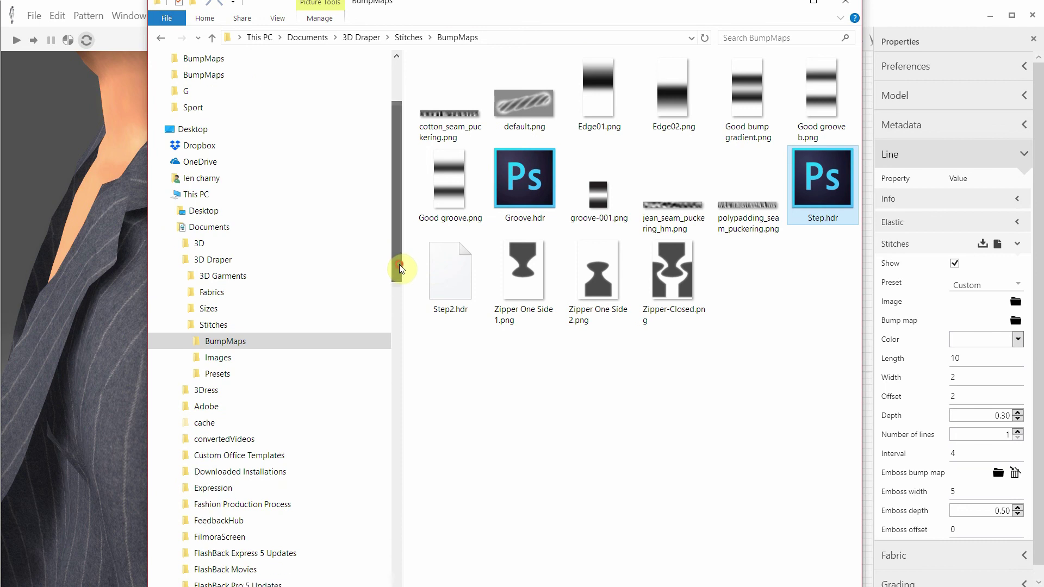
{"action": "left_click", "coordinate": [217, 260]}
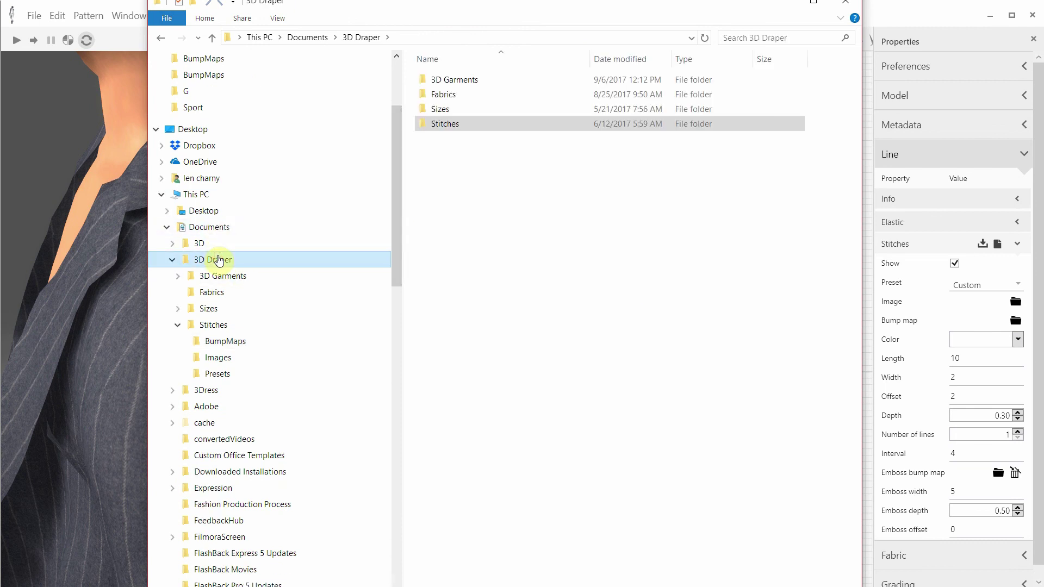
{"action": "left_click", "coordinate": [214, 327]}
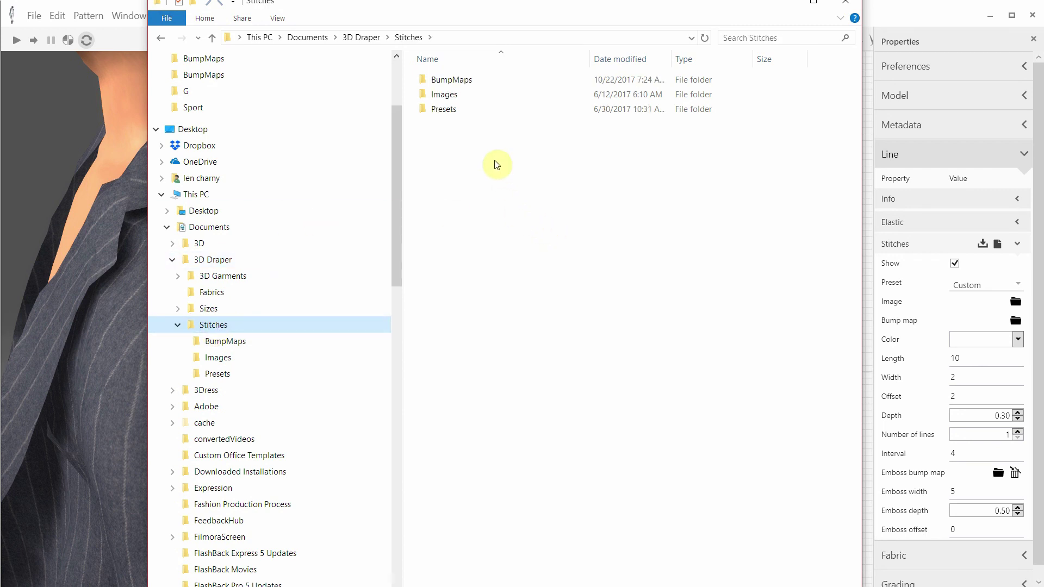
{"action": "double_click", "coordinate": [459, 95]}
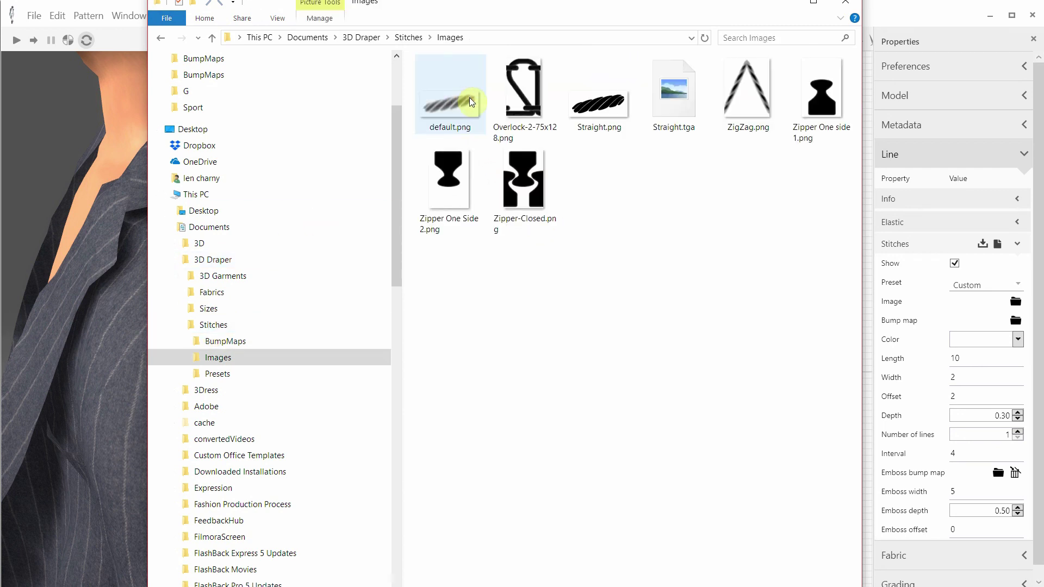
{"action": "left_click", "coordinate": [235, 343]}
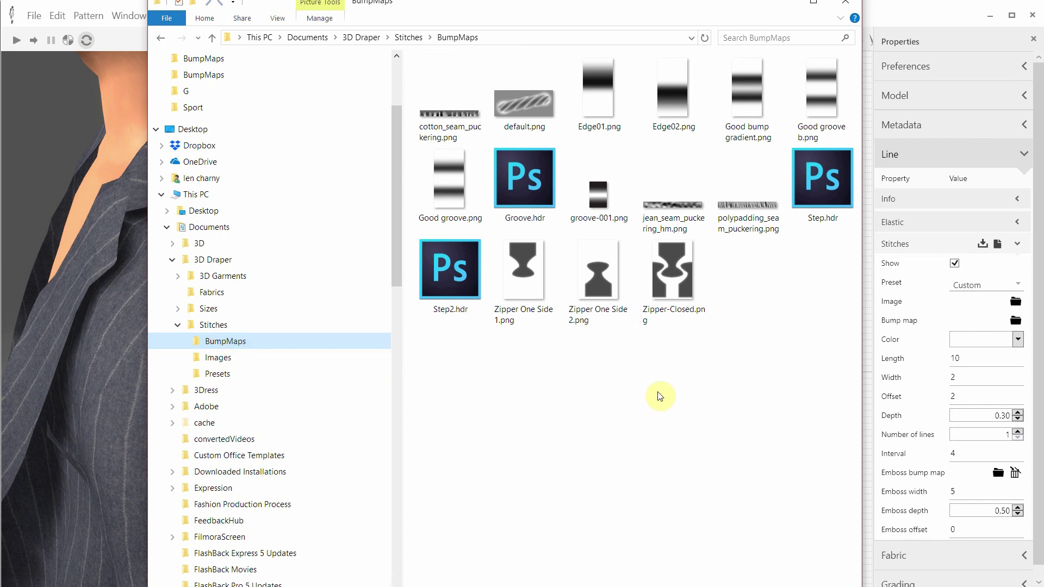
{"action": "left_click", "coordinate": [255, 375]}
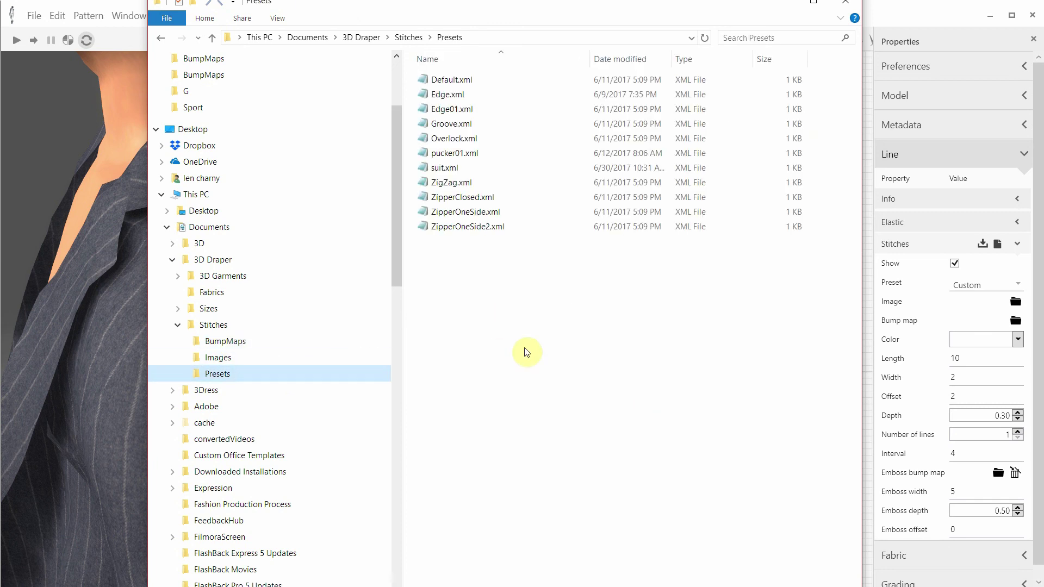
Open Straight.png from the Stitches Images folder in Photoshop.
{"action": "key", "text": "alt+Left"}
{"action": "right_click", "coordinate": [589, 113]}
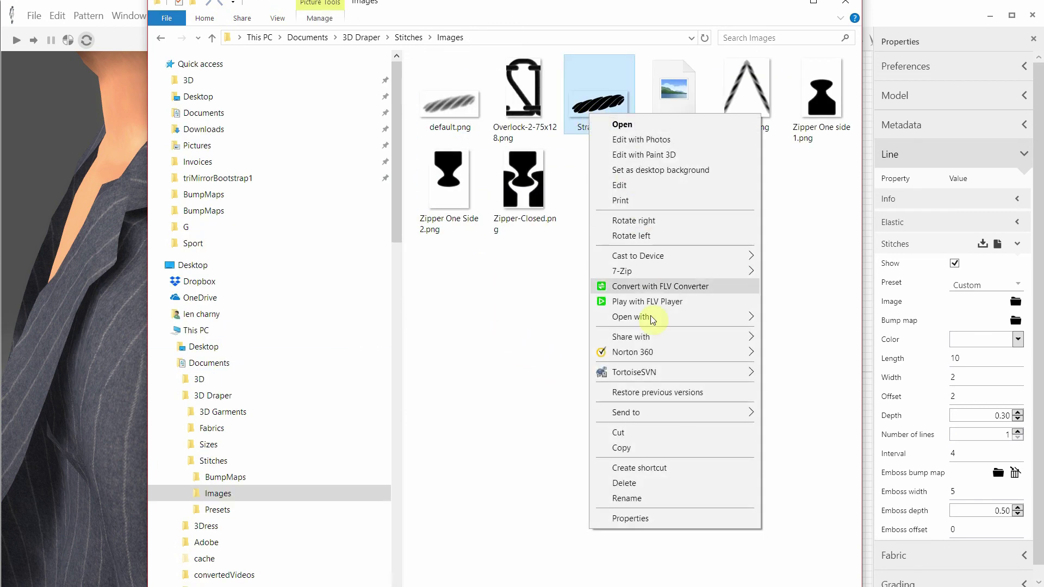
{"action": "mouse_move", "coordinate": [691, 321]}
{"action": "left_click", "coordinate": [783, 409]}
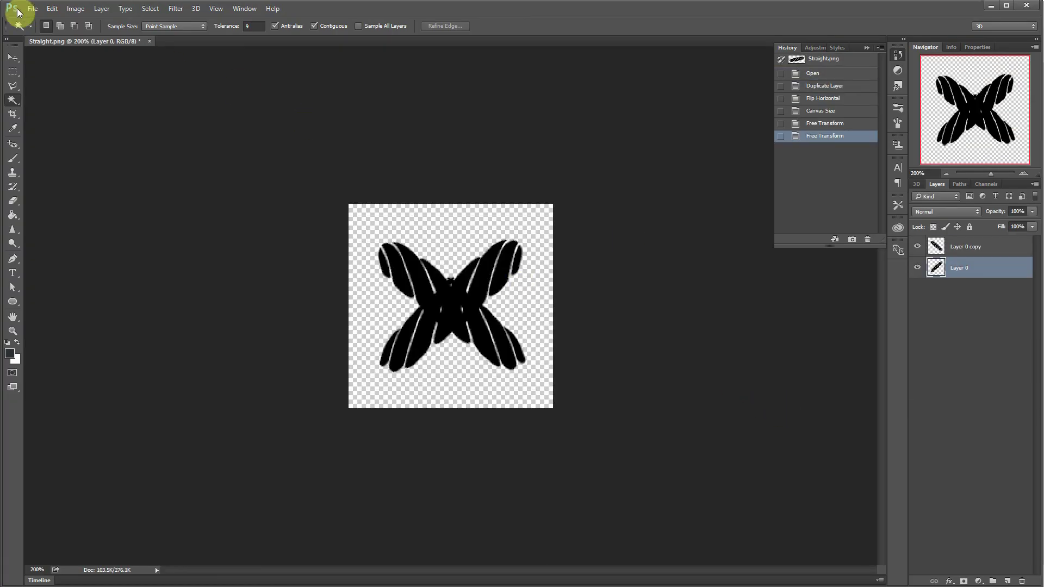
Save the X-shaped stitch image as a PNG in the Stitches Images folder under a new name starting with X-st.
{"action": "left_click", "coordinate": [33, 8]}
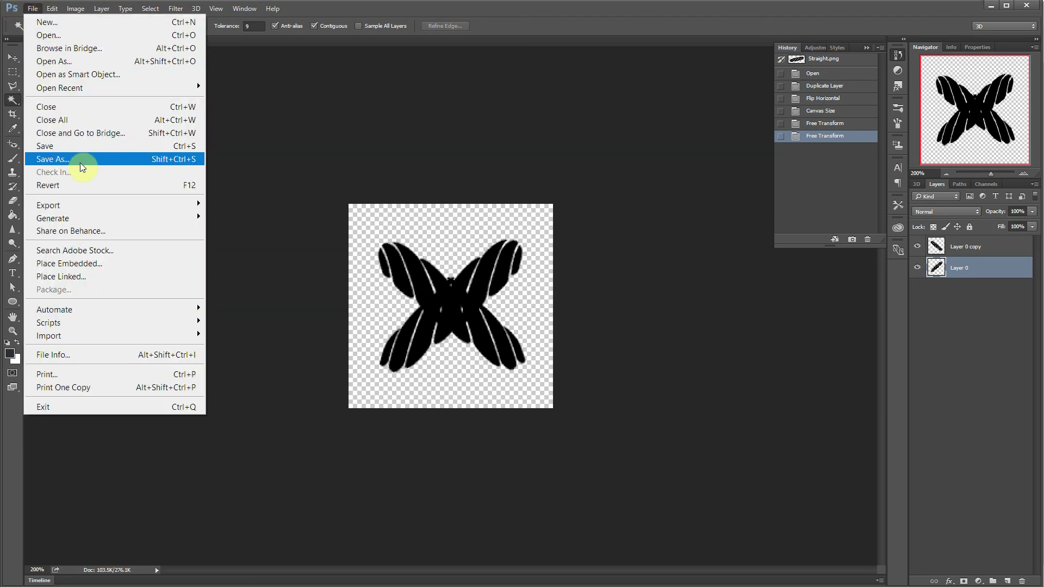
{"action": "left_click", "coordinate": [53, 159]}
{"action": "left_click", "coordinate": [188, 333]}
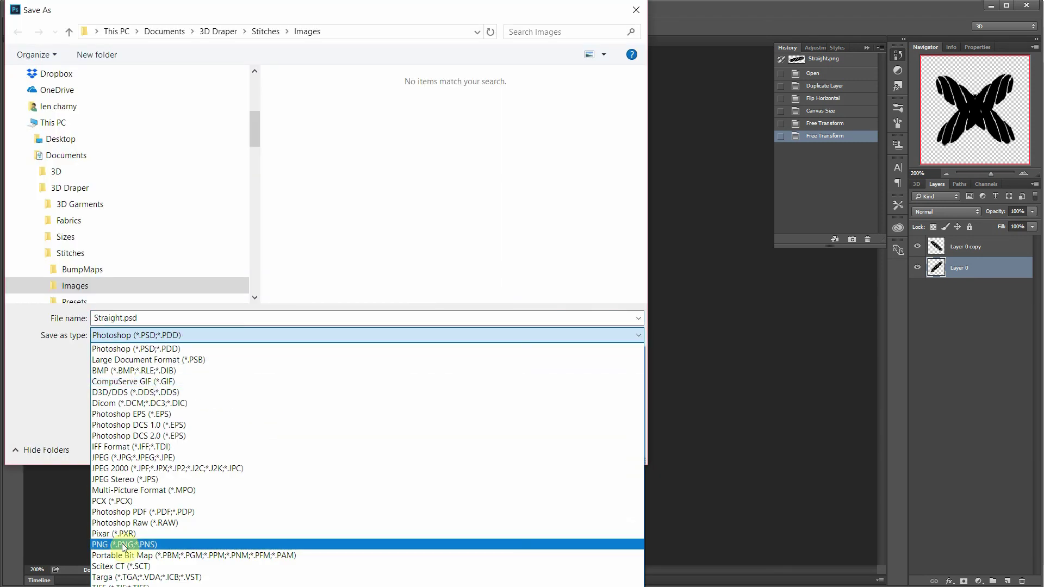
{"action": "left_click", "coordinate": [124, 545]}
{"action": "double_click", "coordinate": [123, 320]}
{"action": "type", "text": "X-stitch.png"}
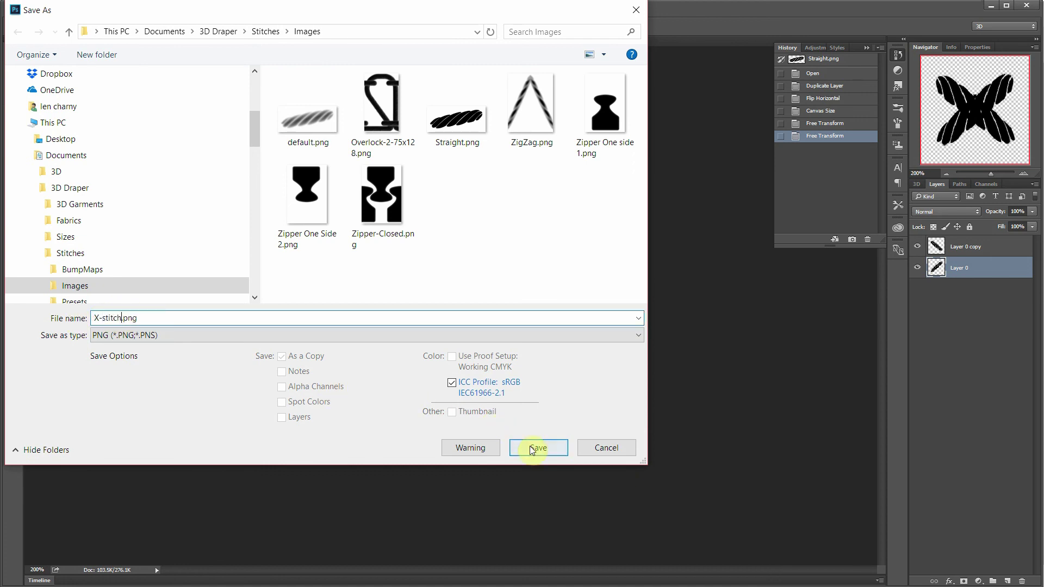
{"action": "left_click", "coordinate": [529, 445]}
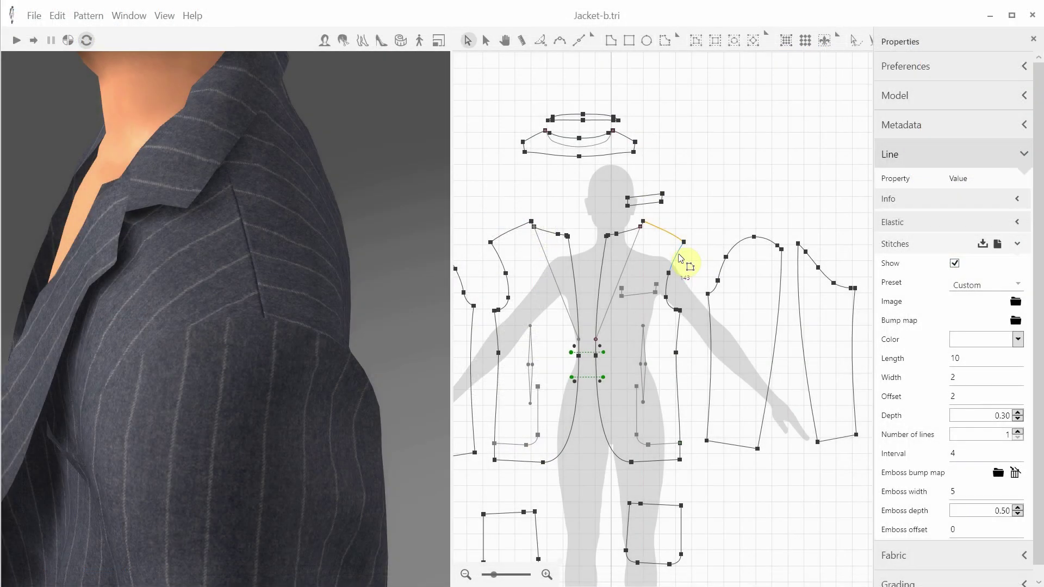
Back in 3D Draper, show stitches on the front piece's upper armhole line and load the X-shaped image as the stitch image.
{"action": "left_click", "coordinate": [679, 256]}
{"action": "left_click", "coordinate": [957, 264]}
{"action": "left_click", "coordinate": [1016, 302]}
{"action": "double_click", "coordinate": [678, 120]}
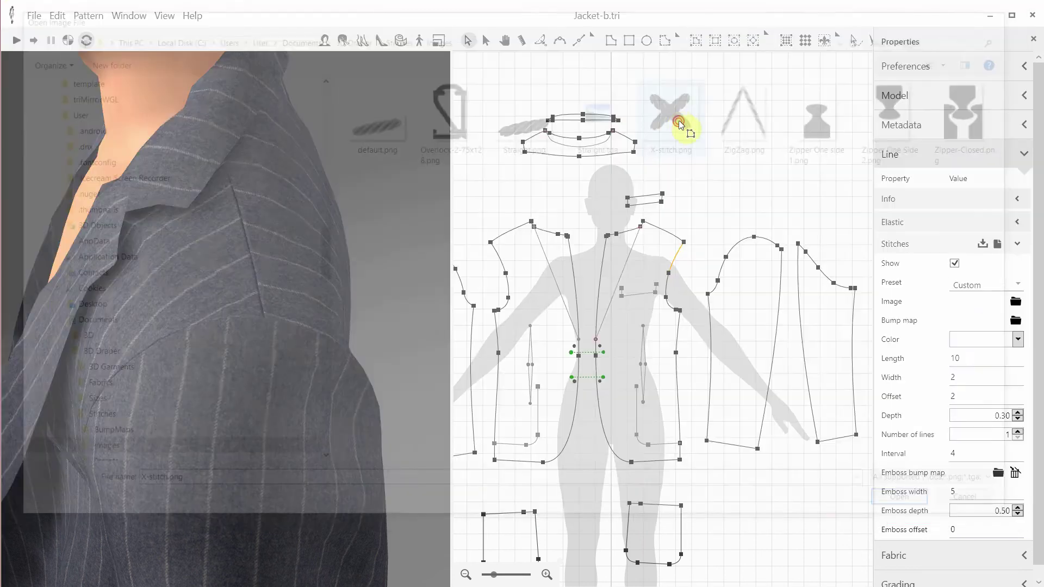
Set the armhole stitch's length, width and offset to 3 each.
{"action": "left_click", "coordinate": [957, 374]}
{"action": "type", "text": "3"}
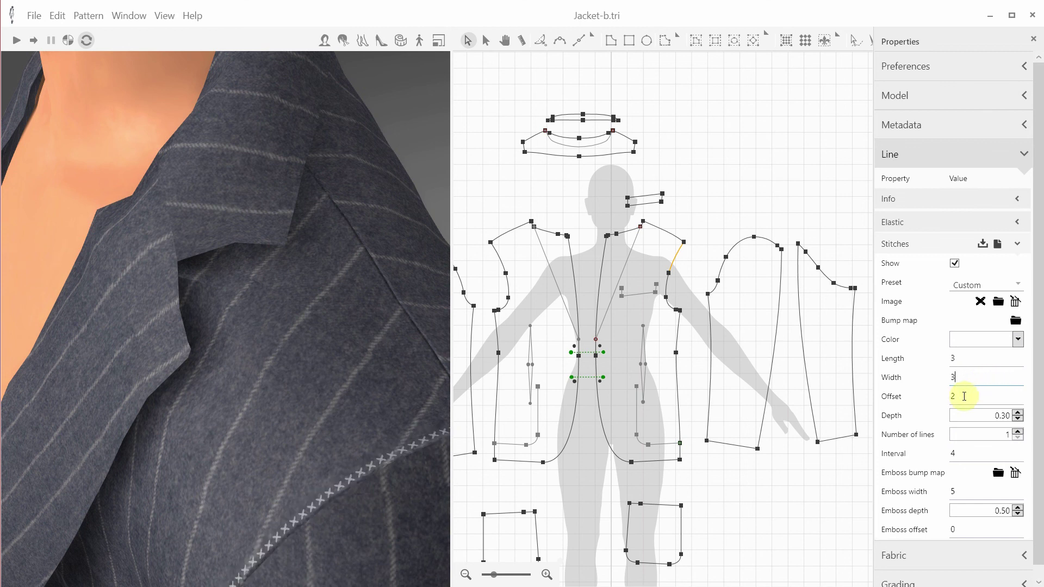
{"action": "type", "text": "3"}
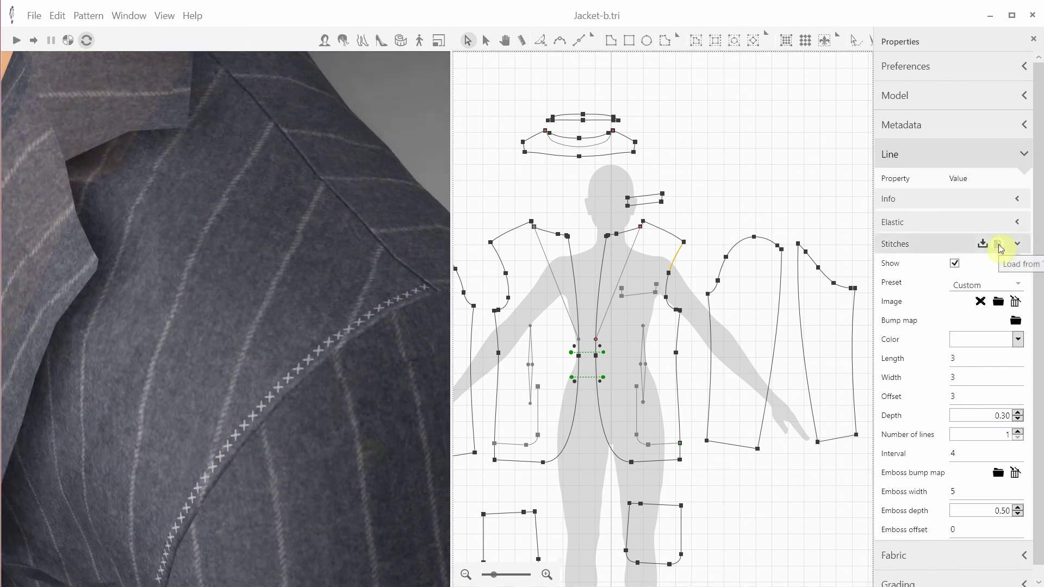
Save the armhole line's stitch settings as the template x-stitch in the Presets folder.
{"action": "left_click", "coordinate": [982, 243]}
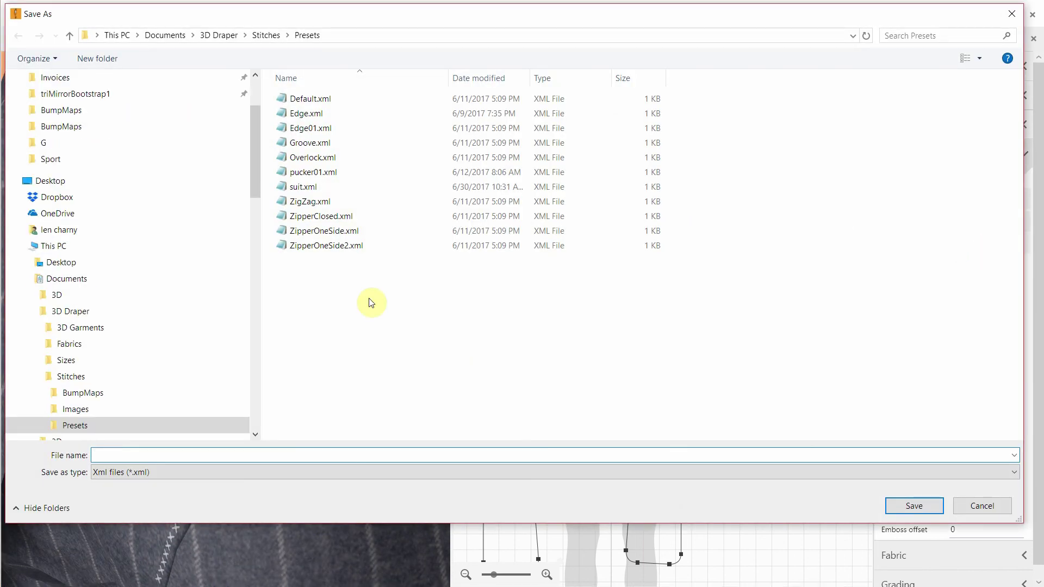
{"action": "type", "text": "x-stitch"}
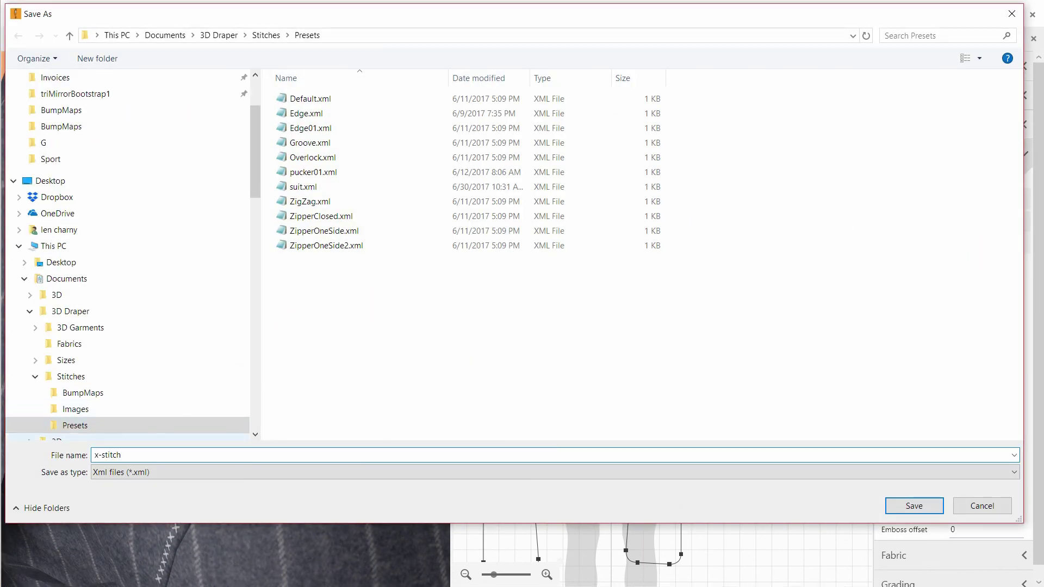
{"action": "left_click", "coordinate": [898, 505]}
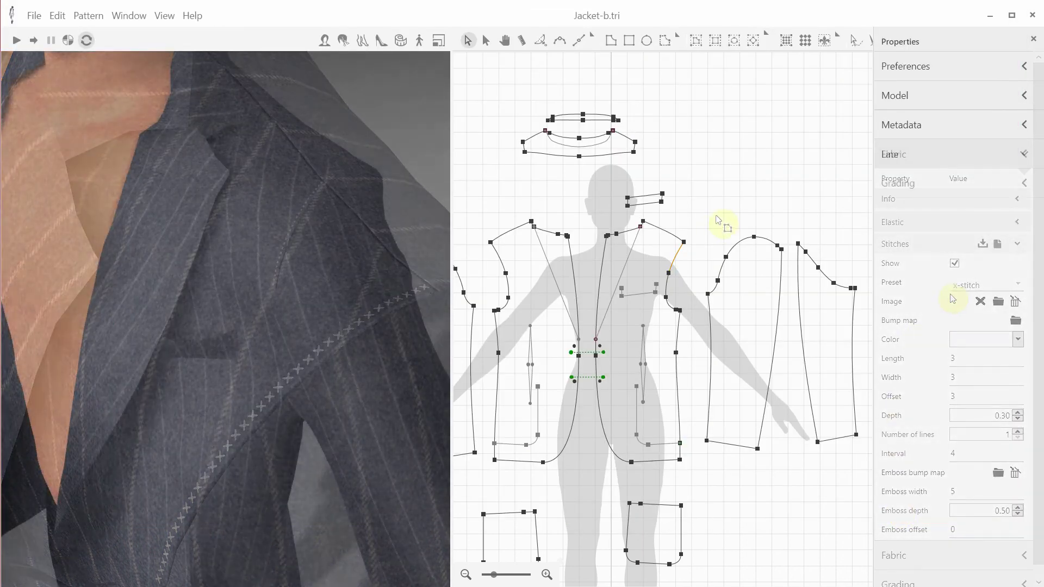
Select the sleeve cap lines of the larger sleeve piece and apply the x-stitch preset to them.
{"action": "left_click", "coordinate": [714, 221]}
{"action": "left_click_drag", "start_coordinate": [697, 214], "coordinate": [789, 302]}
{"action": "right_click", "coordinate": [743, 245]}
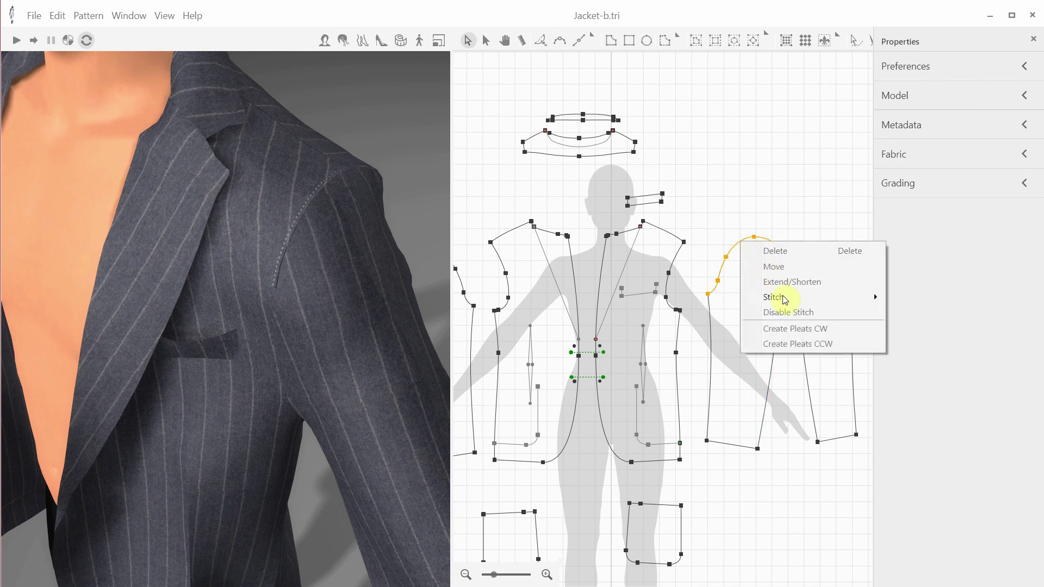
{"action": "mouse_move", "coordinate": [782, 299]}
{"action": "left_click", "coordinate": [936, 408]}
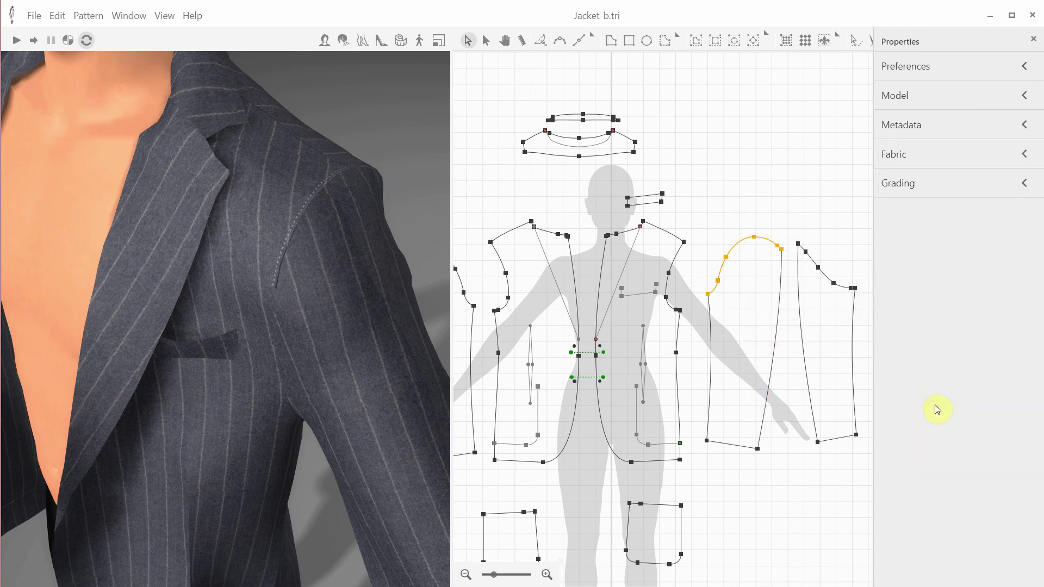
{"action": "left_click_drag", "start_coordinate": [366, 310], "coordinate": [341, 214]}
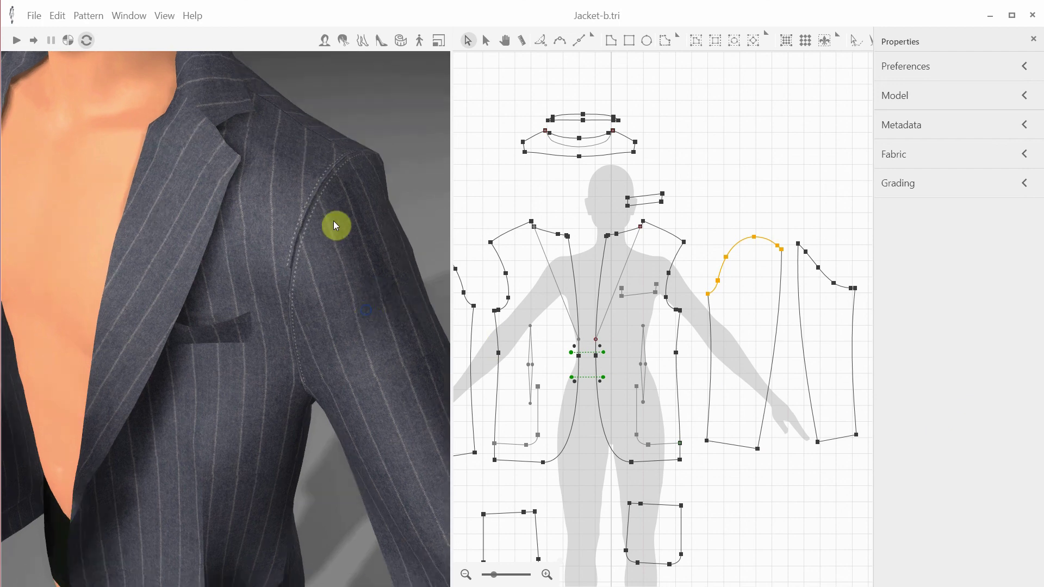